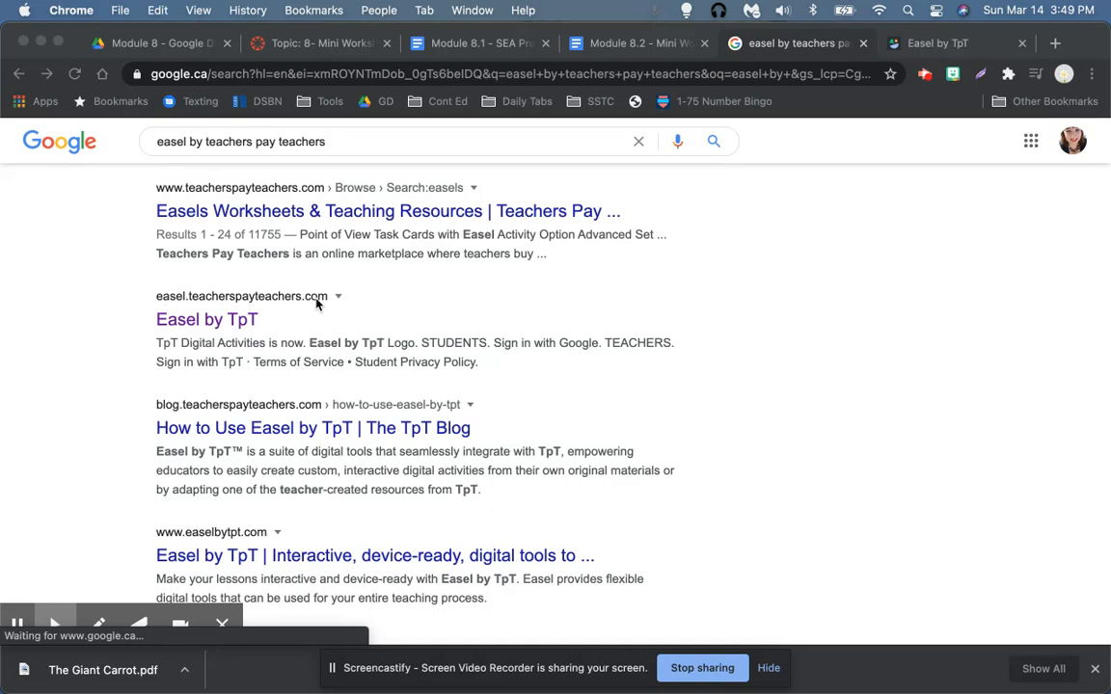
# Step: Switch to the Easel by TpT tab showing the My Activities page
pyautogui.click(942, 46)
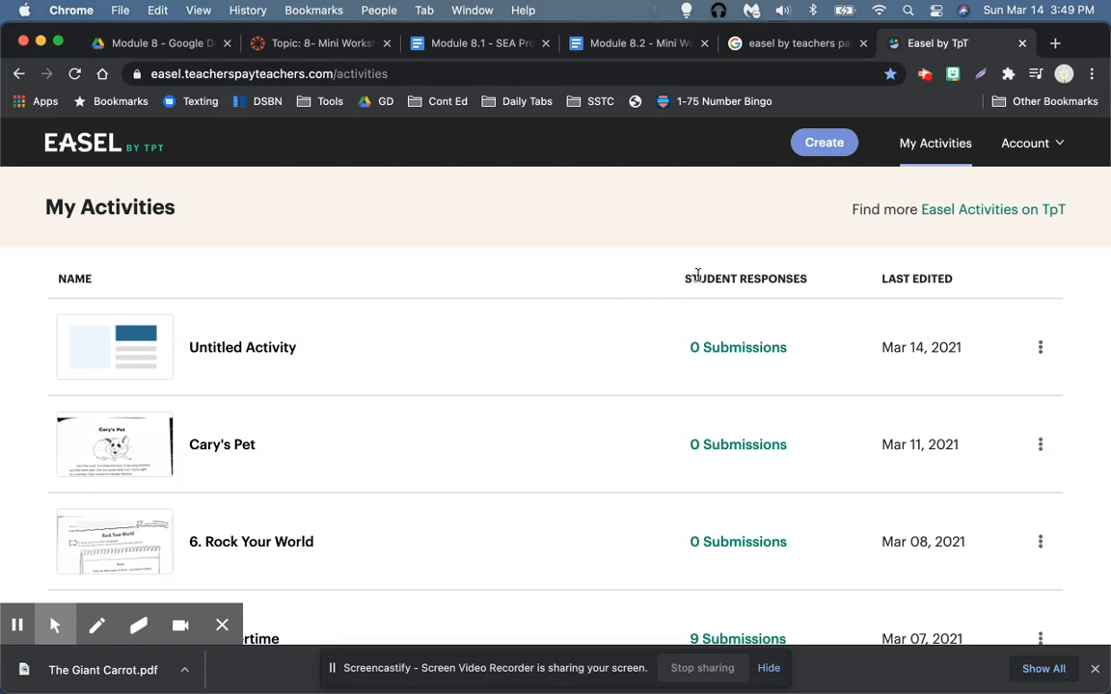
pyautogui.scroll(-5, 1006, 374)
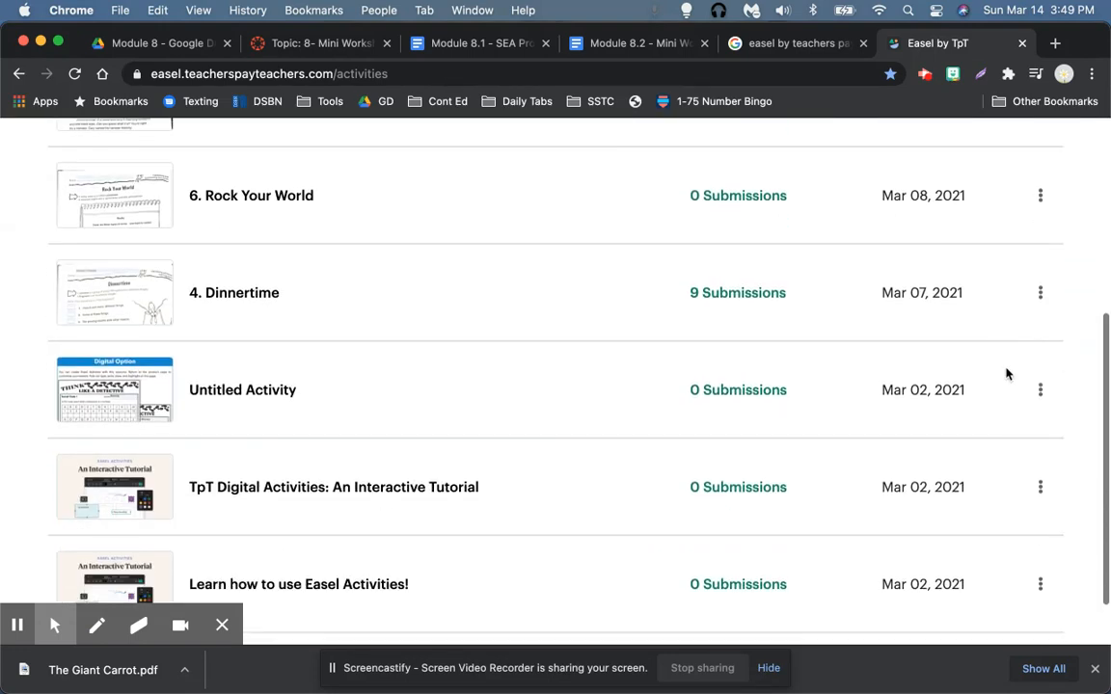
pyautogui.scroll(5, 1007, 368)
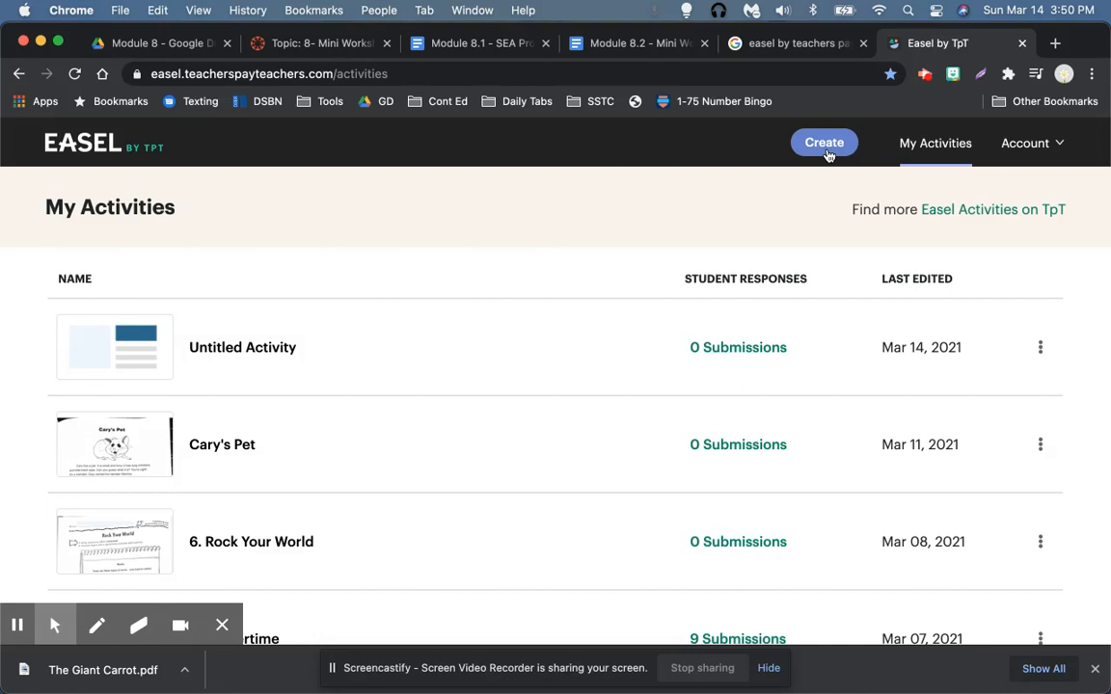
# Step: Create an activity from The Giant Carrot.pdf in Downloads, importing all 6 pages
pyautogui.click(827, 154)
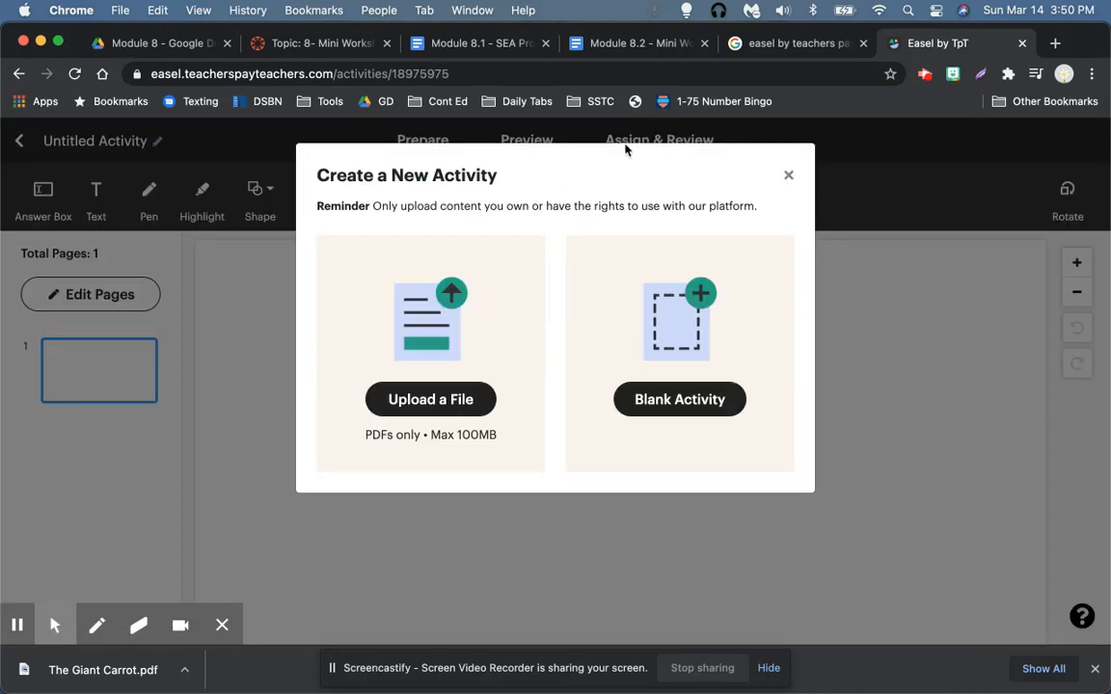
pyautogui.click(433, 404)
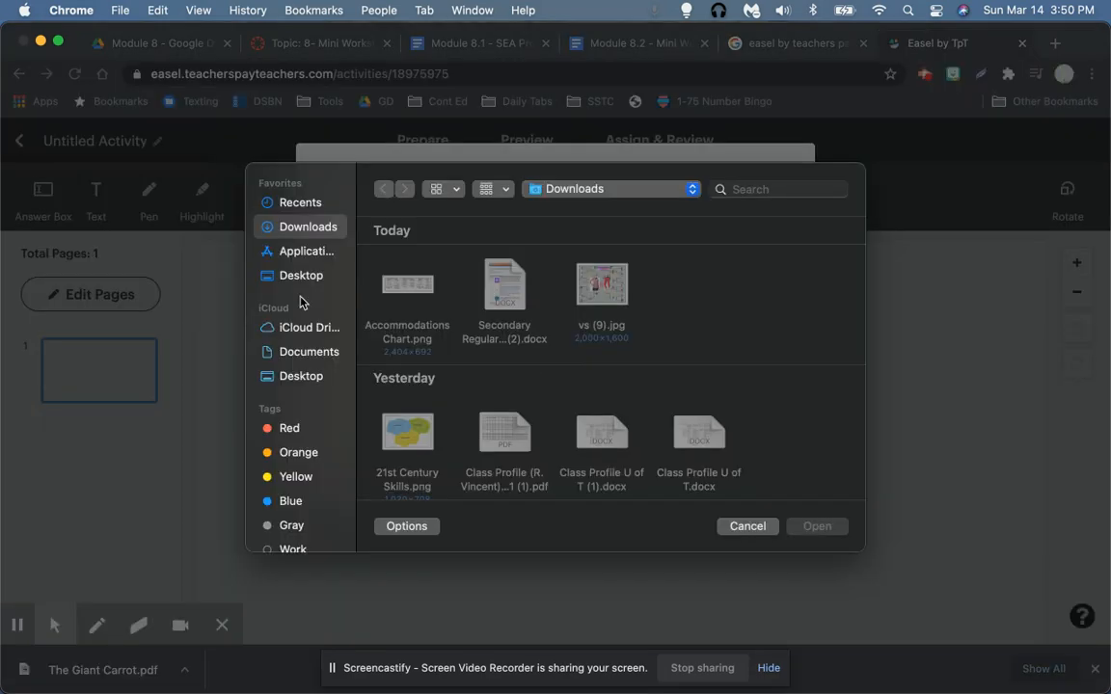
pyautogui.click(310, 203)
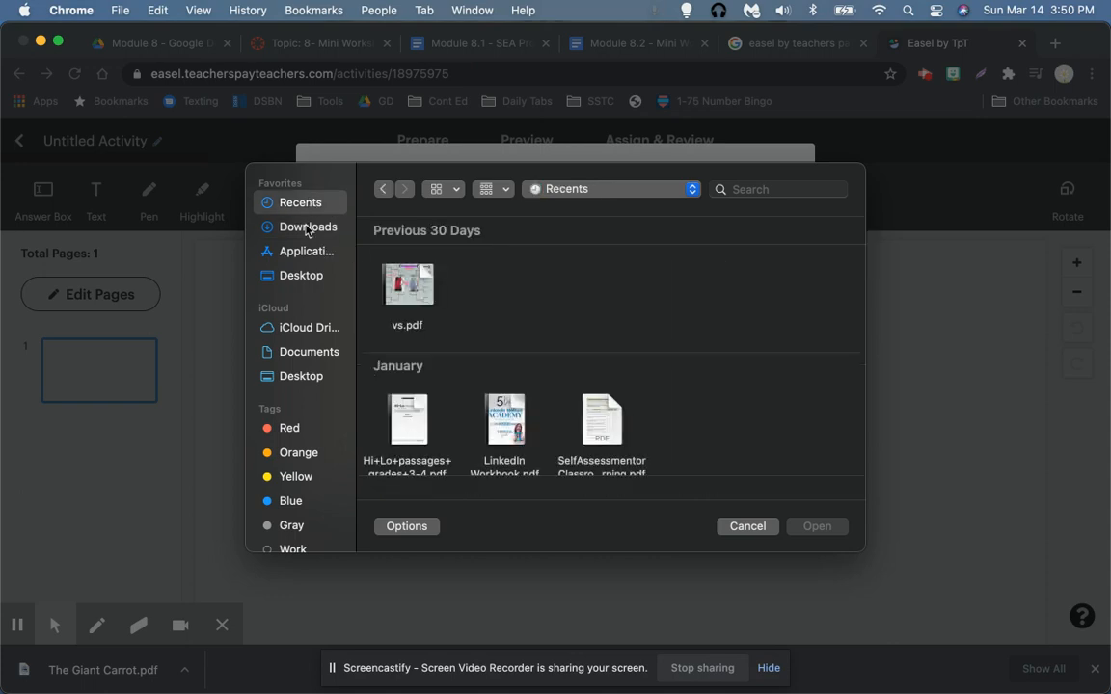
pyautogui.click(308, 227)
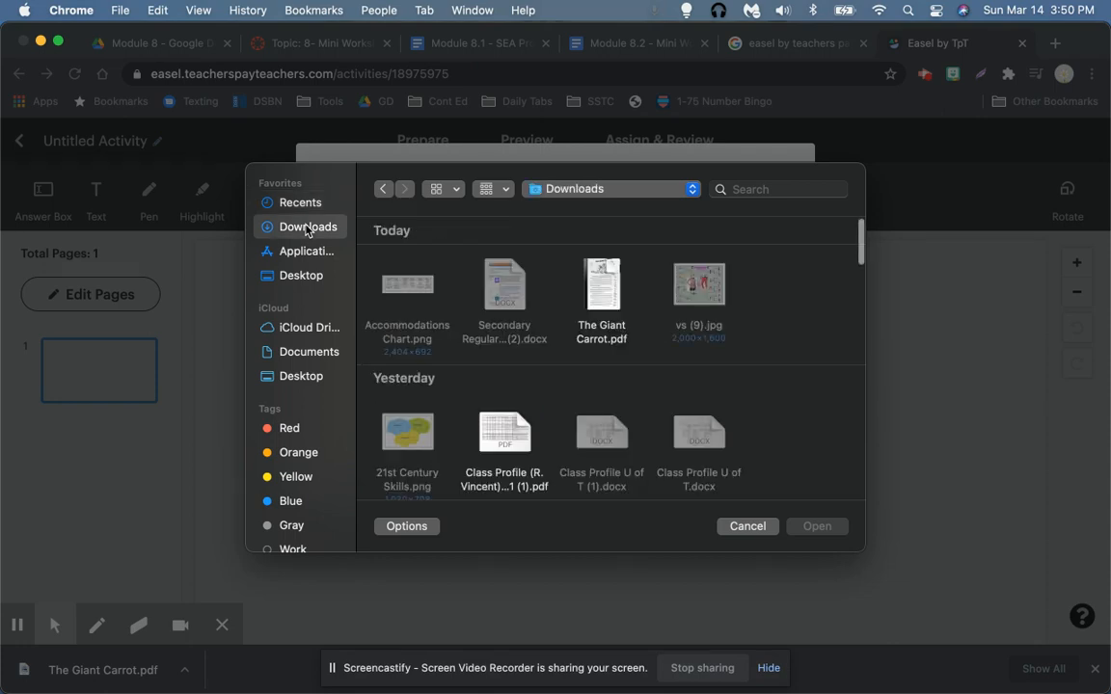
pyautogui.click(603, 289)
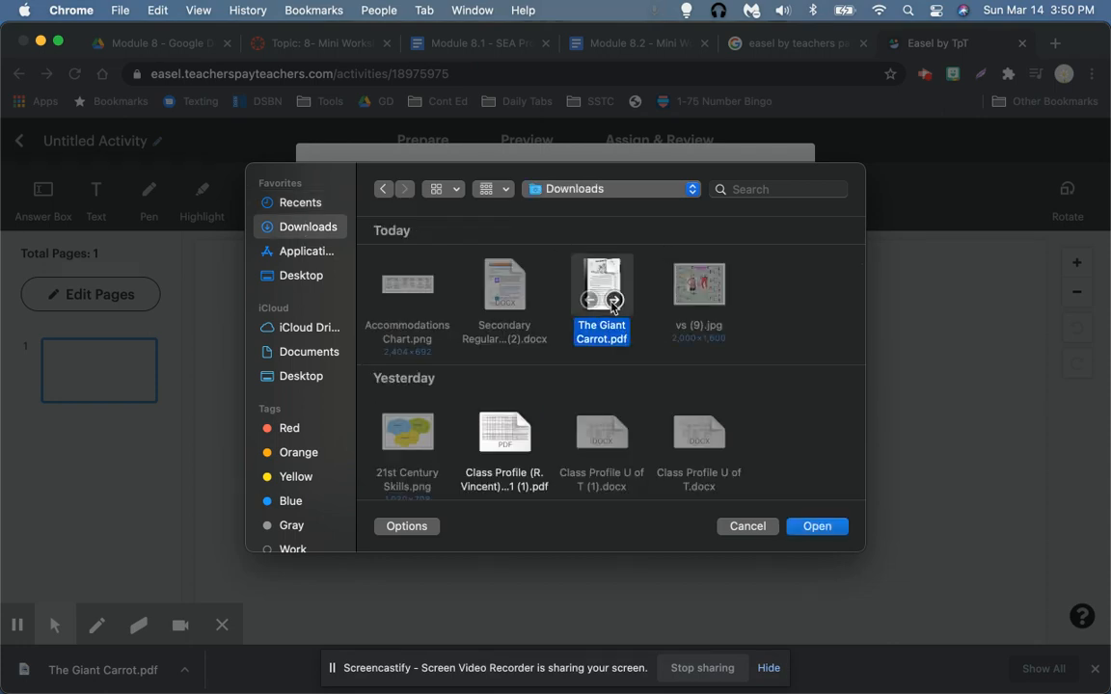
pyautogui.click(817, 526)
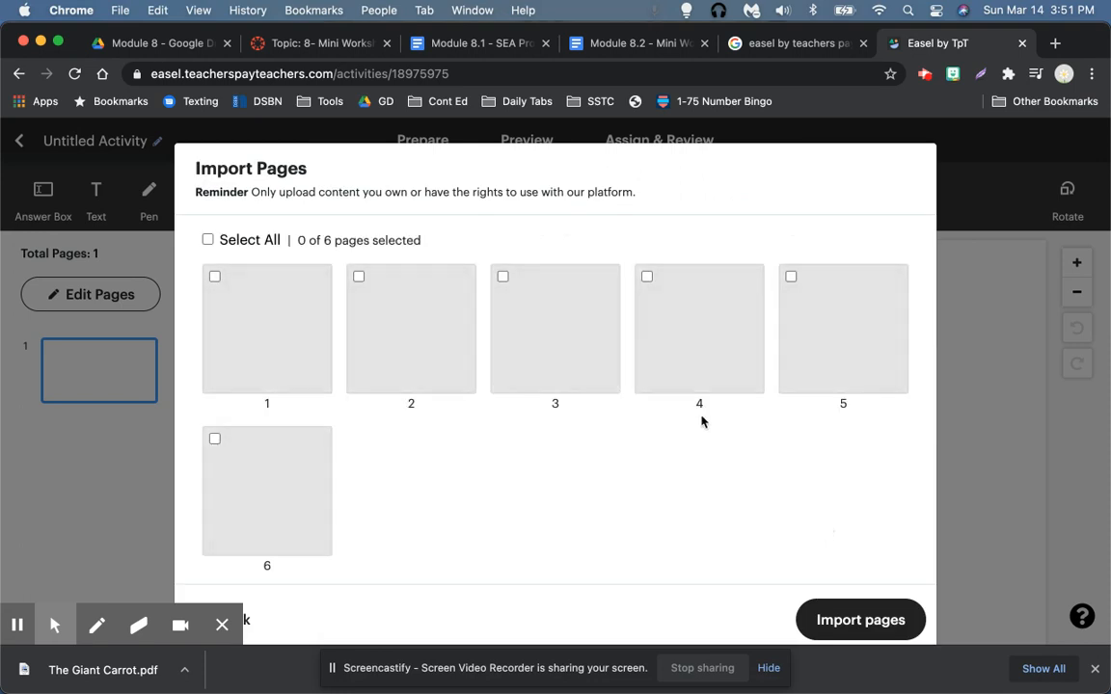
pyautogui.click(209, 239)
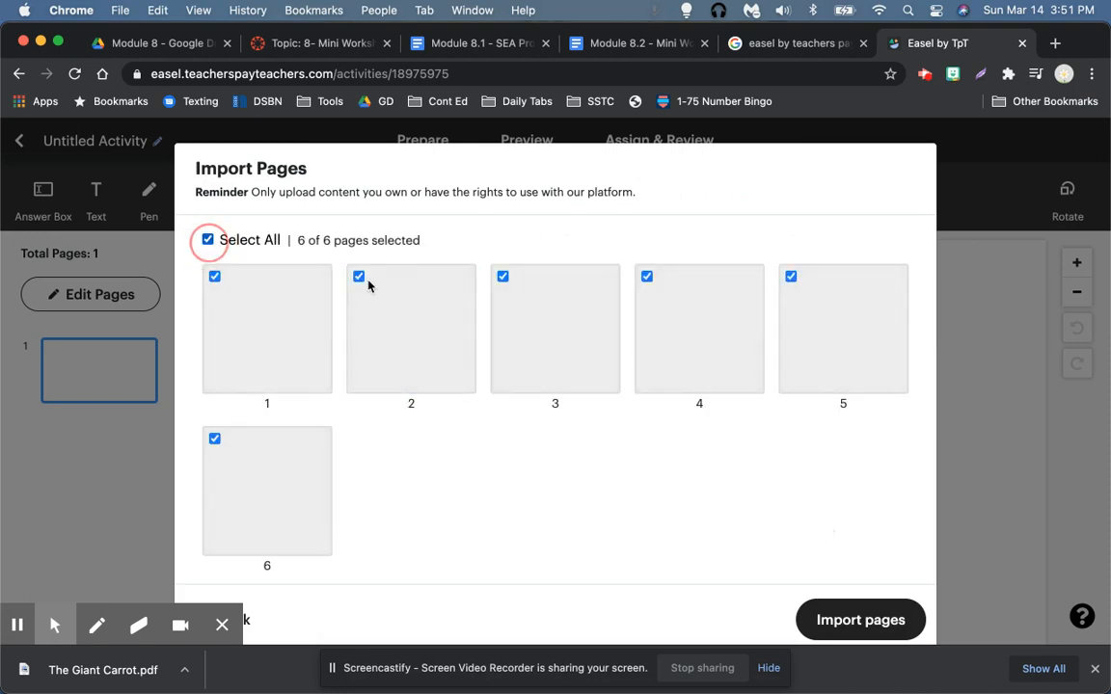
pyautogui.click(849, 621)
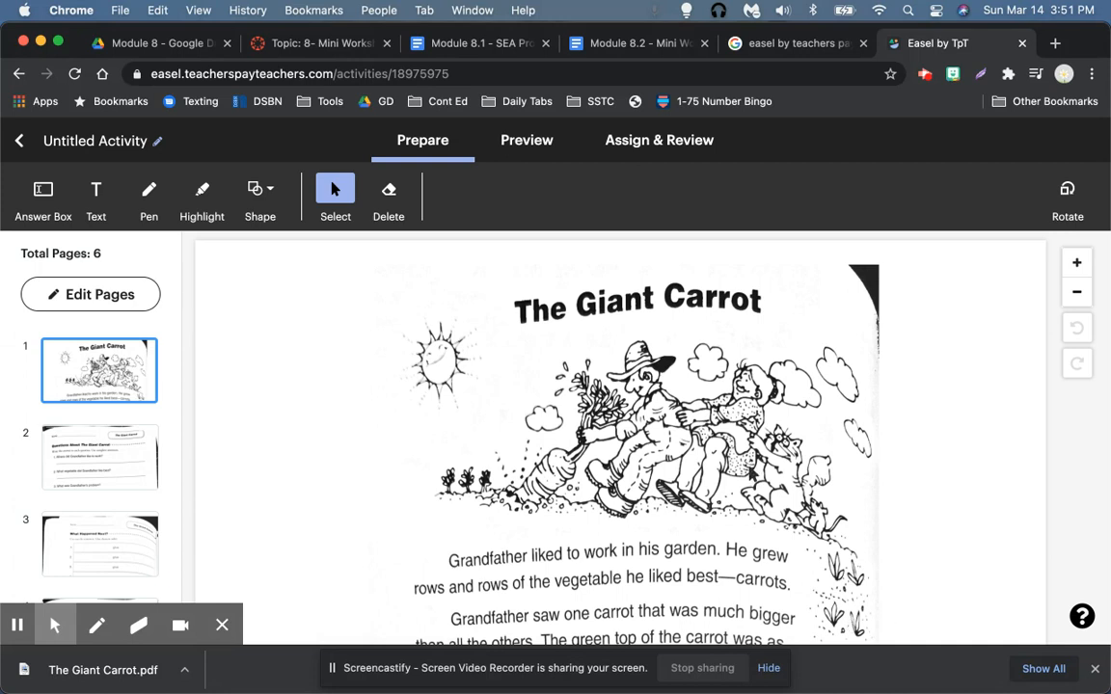
# Step: Highlight three occurrences of 'Grandfather' in the page 1 story
pyautogui.scroll(-3, 390, 421)
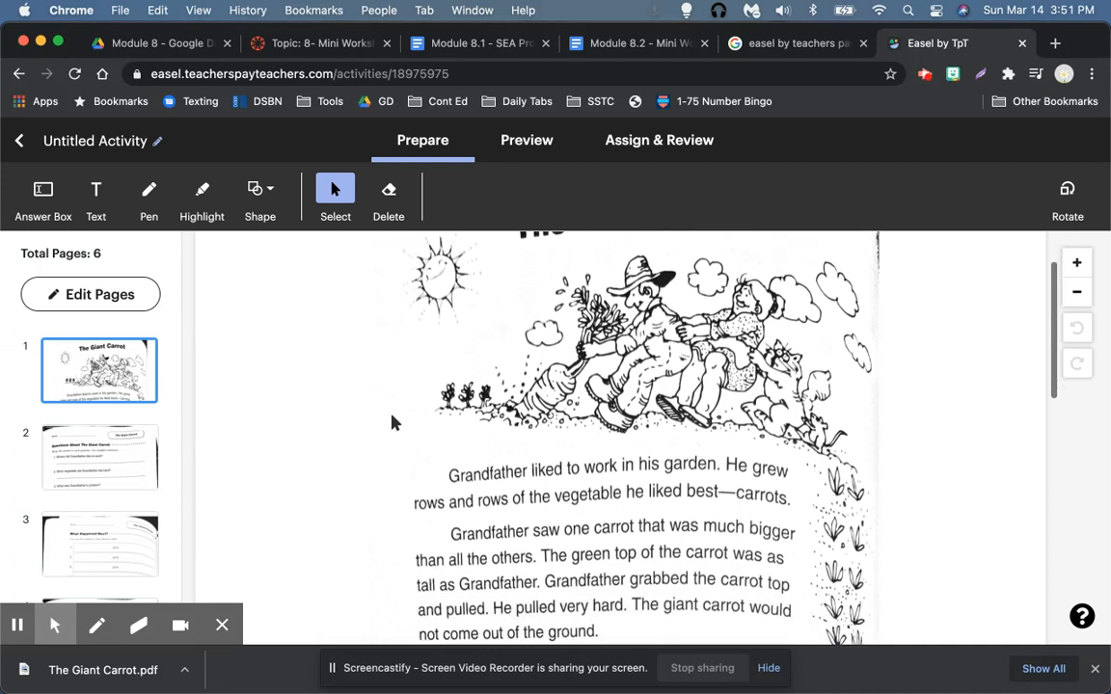
pyautogui.scroll(-2, 391, 422)
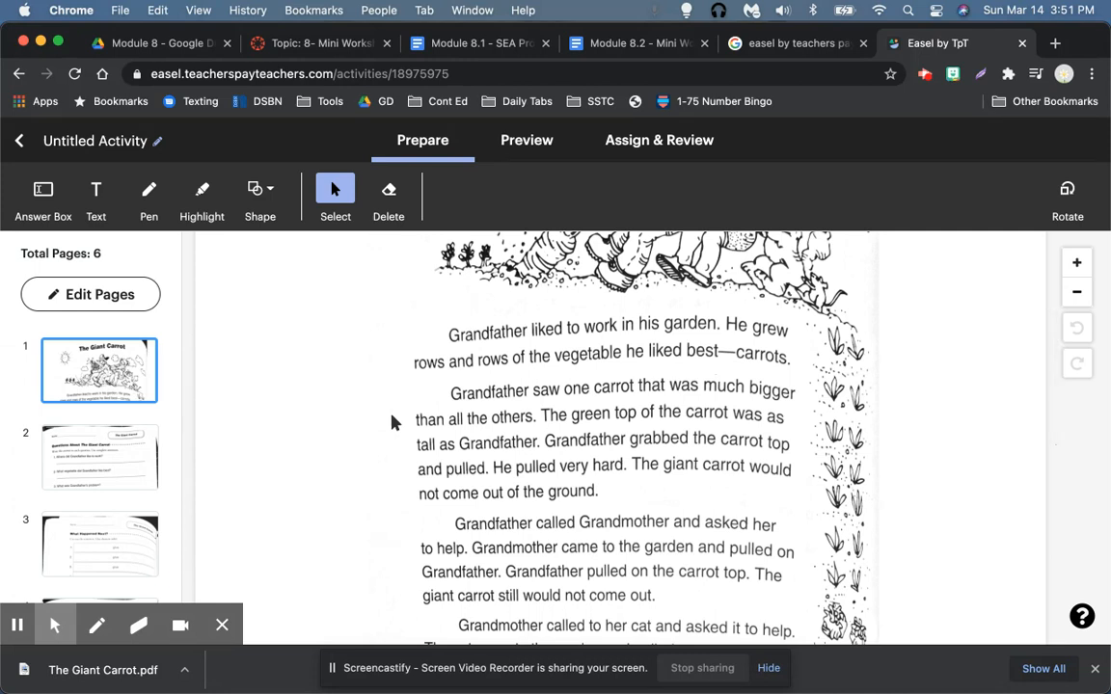
pyautogui.click(203, 198)
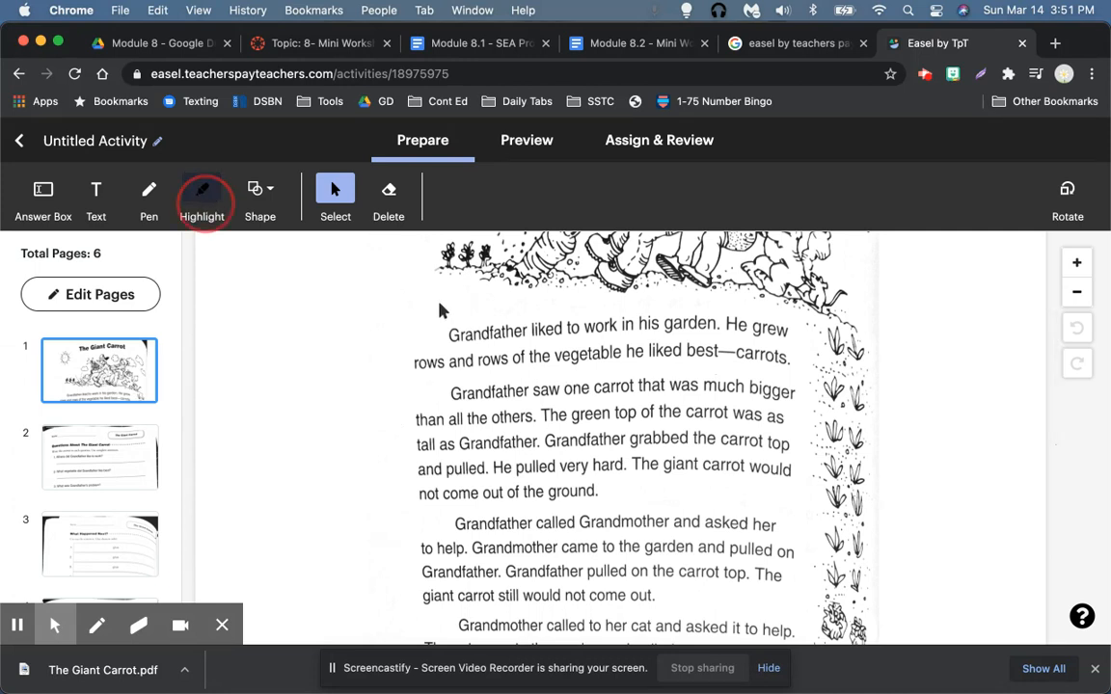
pyautogui.moveTo(443, 332); pyautogui.dragTo(533, 329)
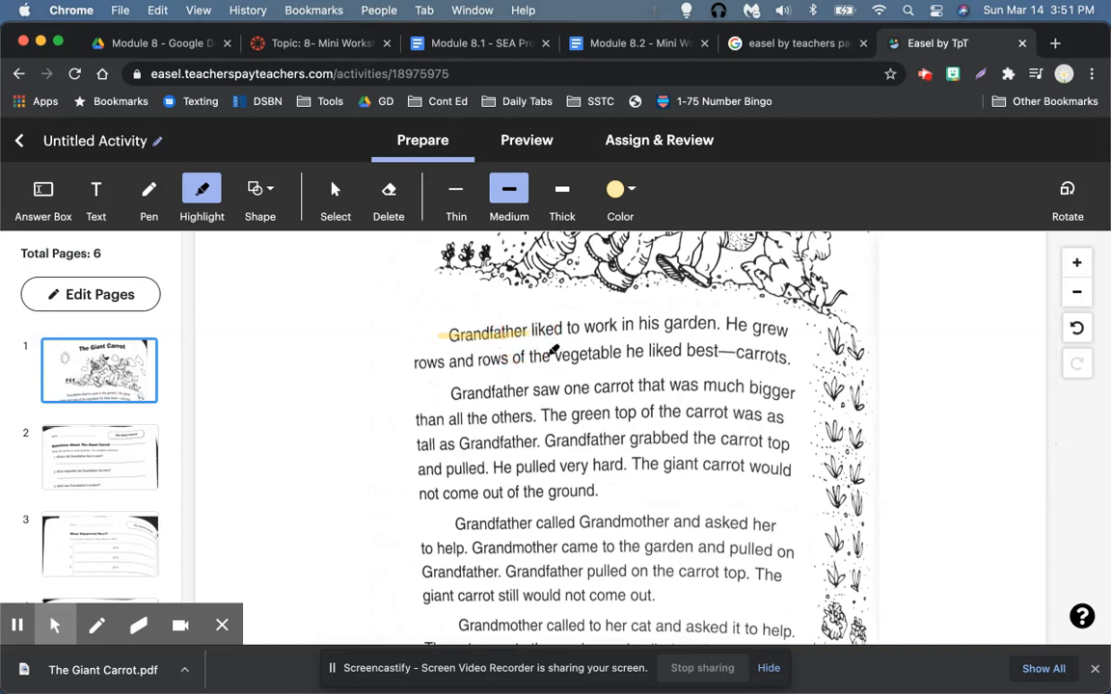
pyautogui.click(452, 393)
pyautogui.moveTo(554, 388)
pyautogui.mouseDown()
pyautogui.moveTo(520, 384)
pyautogui.moveTo(535, 386)
pyautogui.mouseUp()
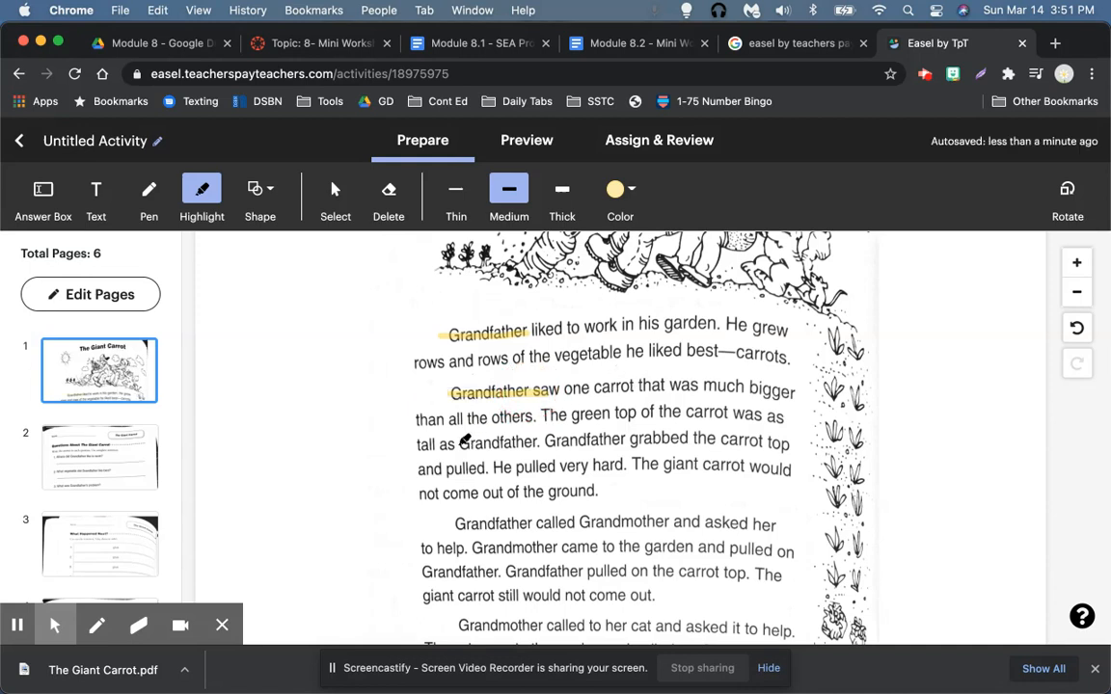
pyautogui.moveTo(460, 443); pyautogui.dragTo(540, 436)
# Step: Erase the three Grandfather highlights again
pyautogui.click(388, 189)
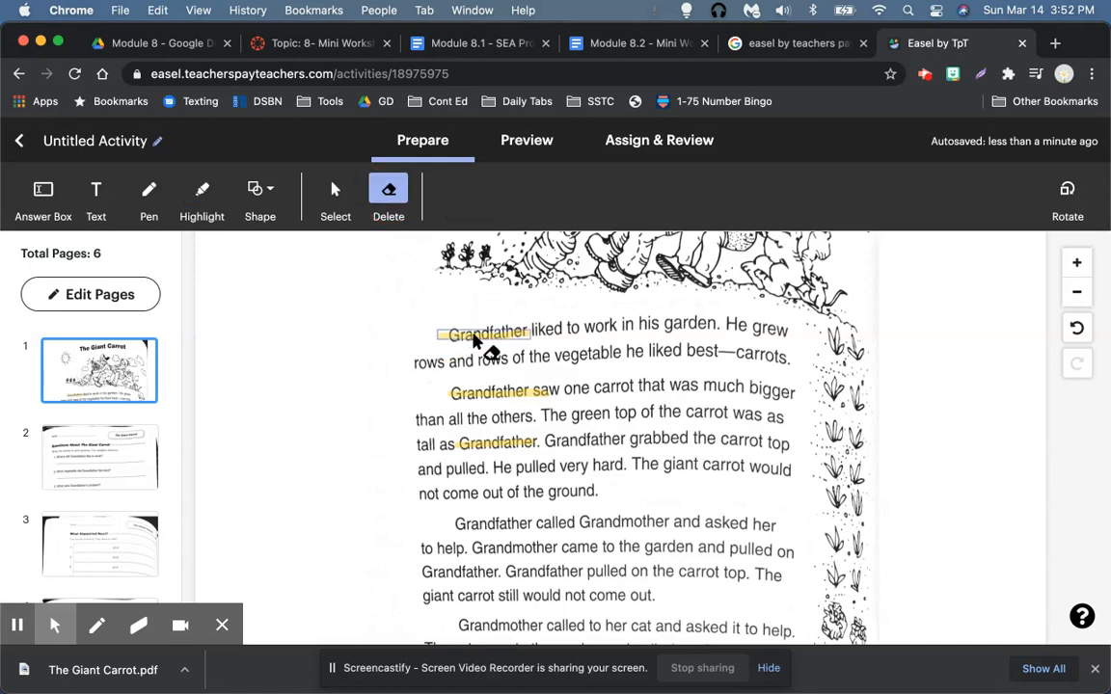
pyautogui.click(497, 334)
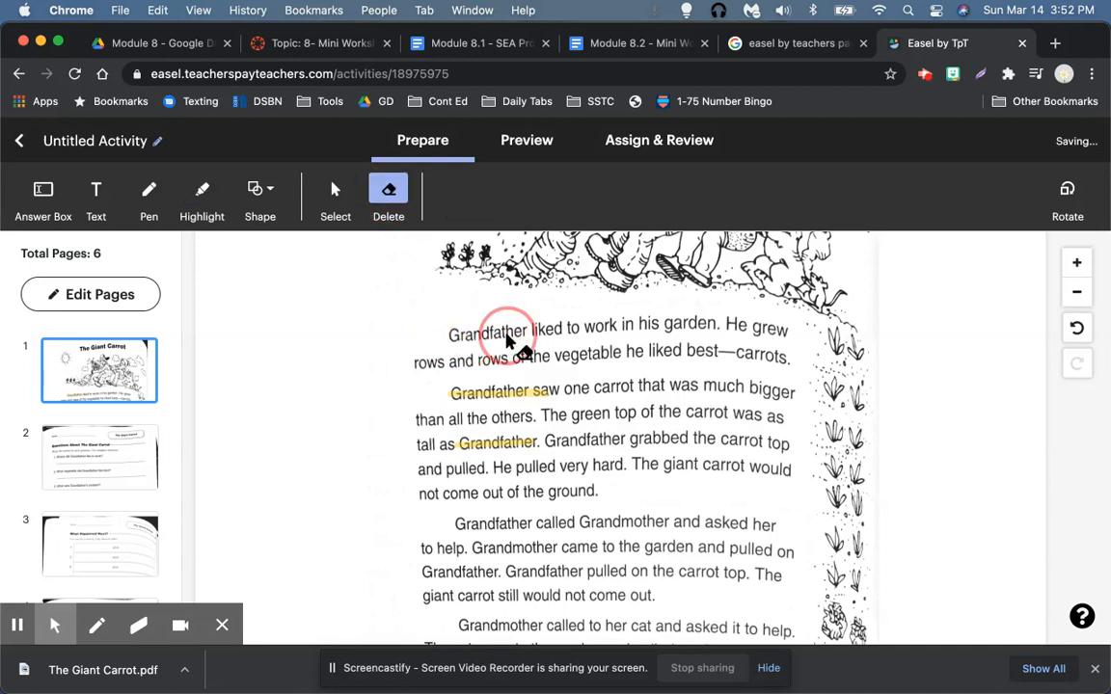
pyautogui.click(507, 392)
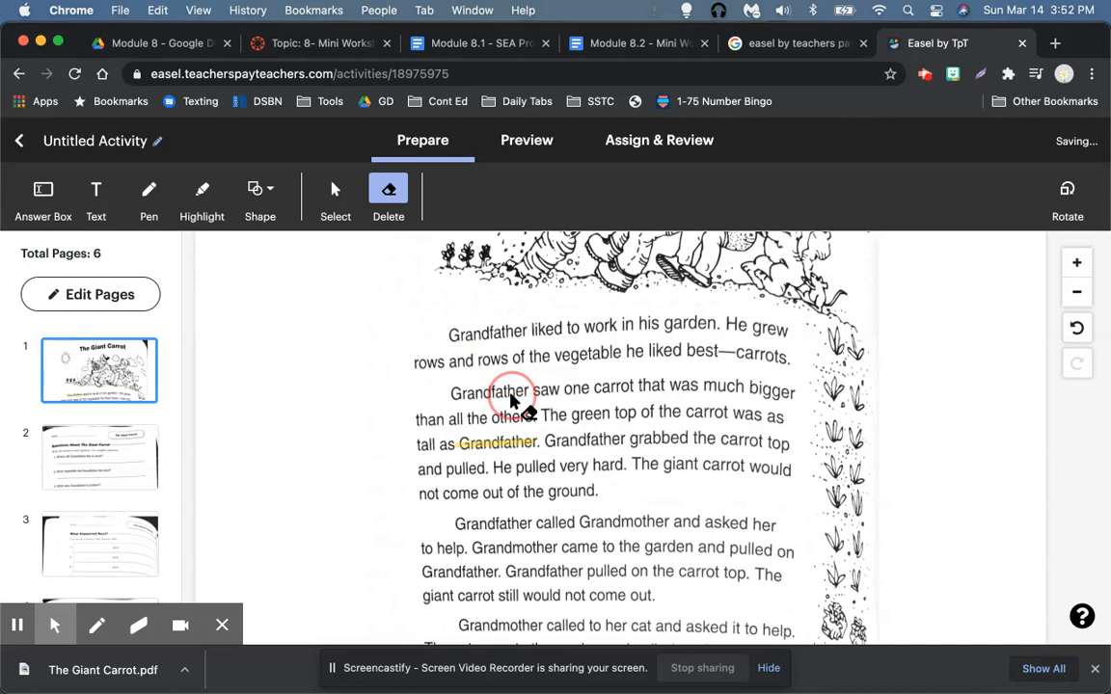
pyautogui.click(506, 450)
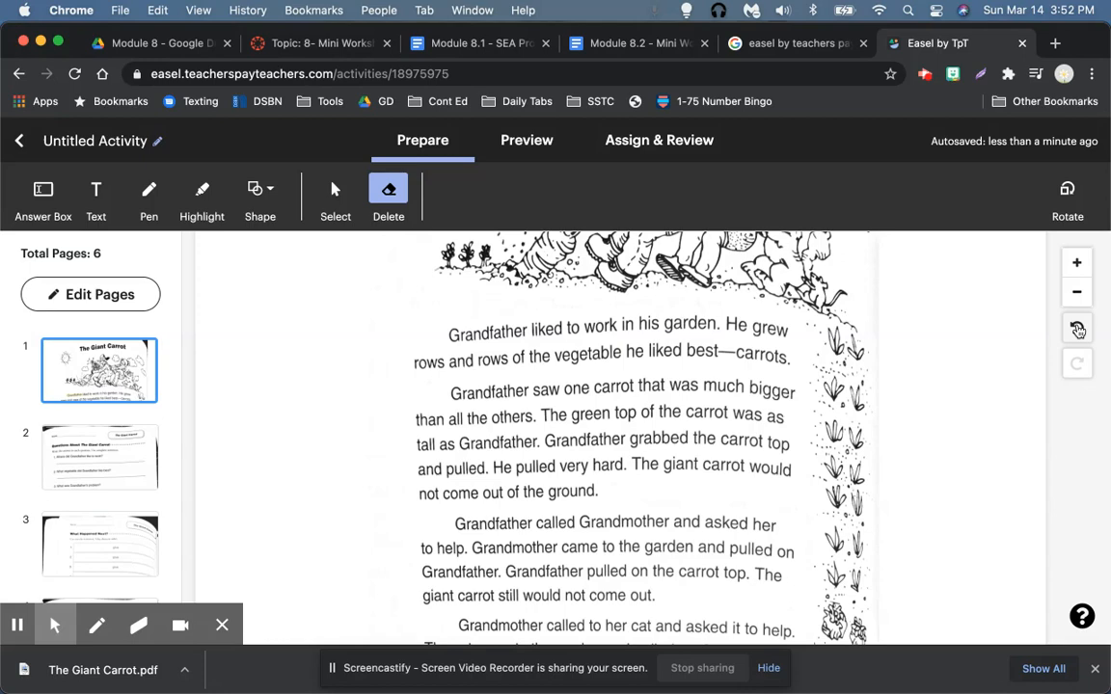
# Step: Go to page 2 with the questions about The Giant Carrot
pyautogui.scroll(-2, 976, 379)
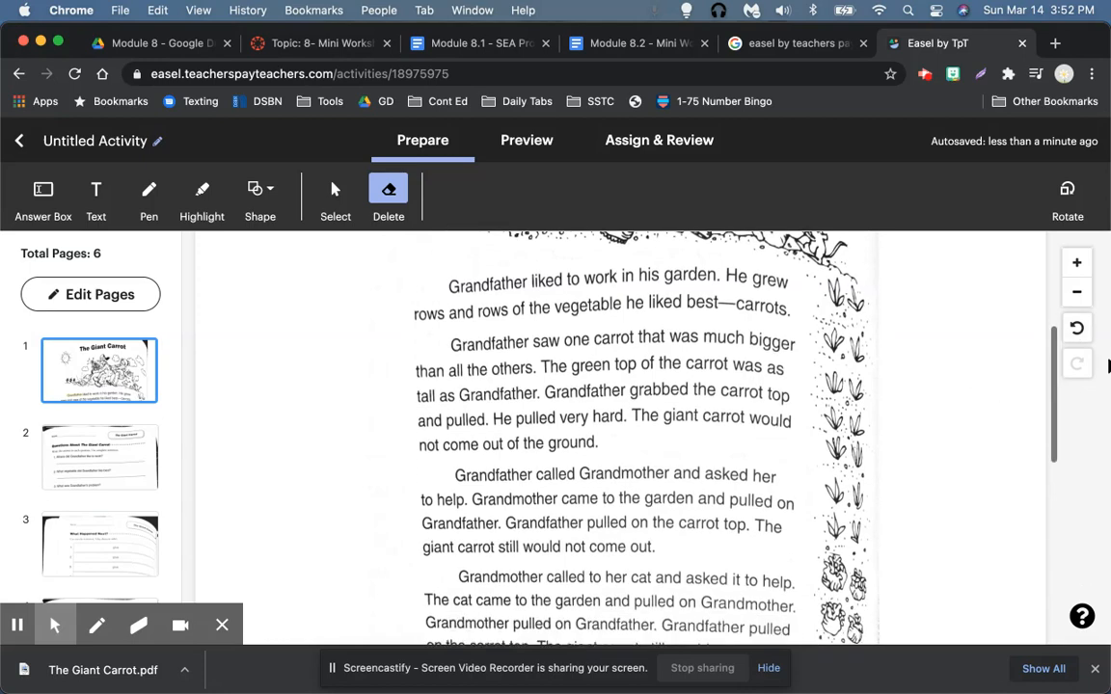
pyautogui.scroll(-2, 917, 528)
pyautogui.scroll(-10, 921, 529)
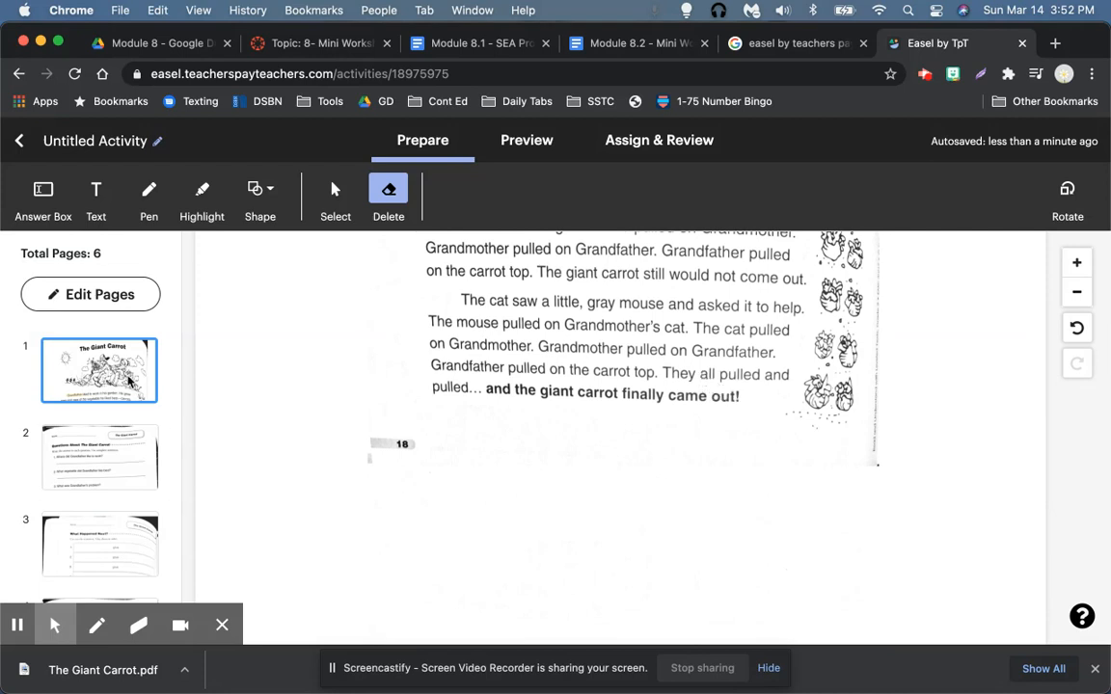
pyautogui.click(115, 457)
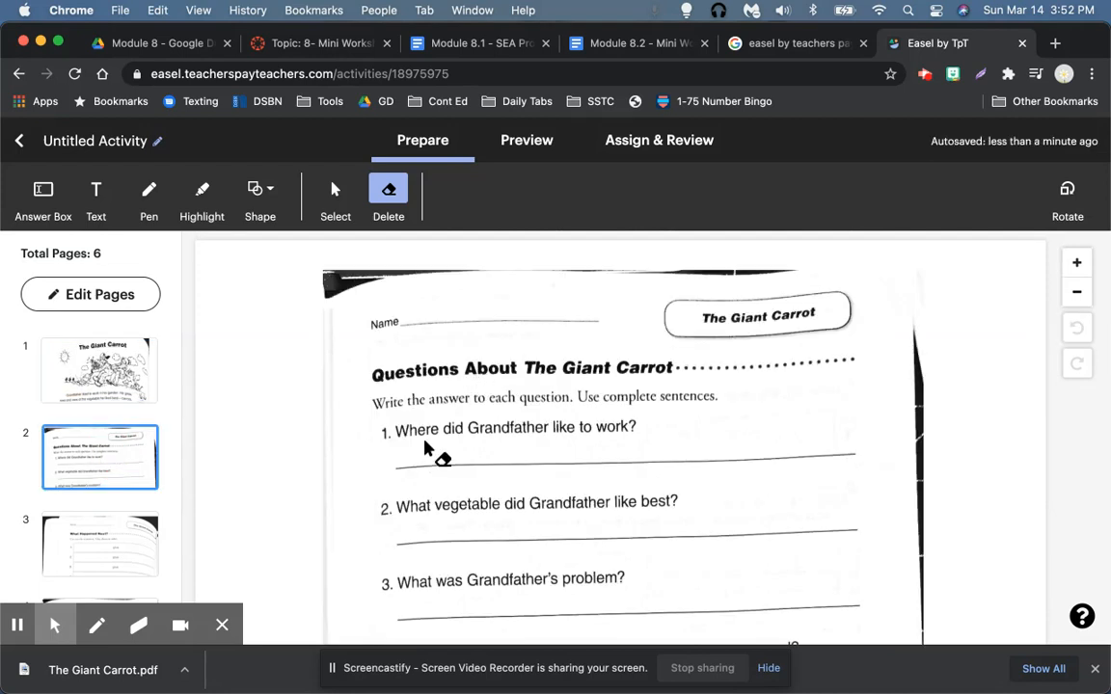
# Step: Add and position answer boxes on the lines of questions 1, 2 and 3
pyautogui.scroll(-2, 426, 453)
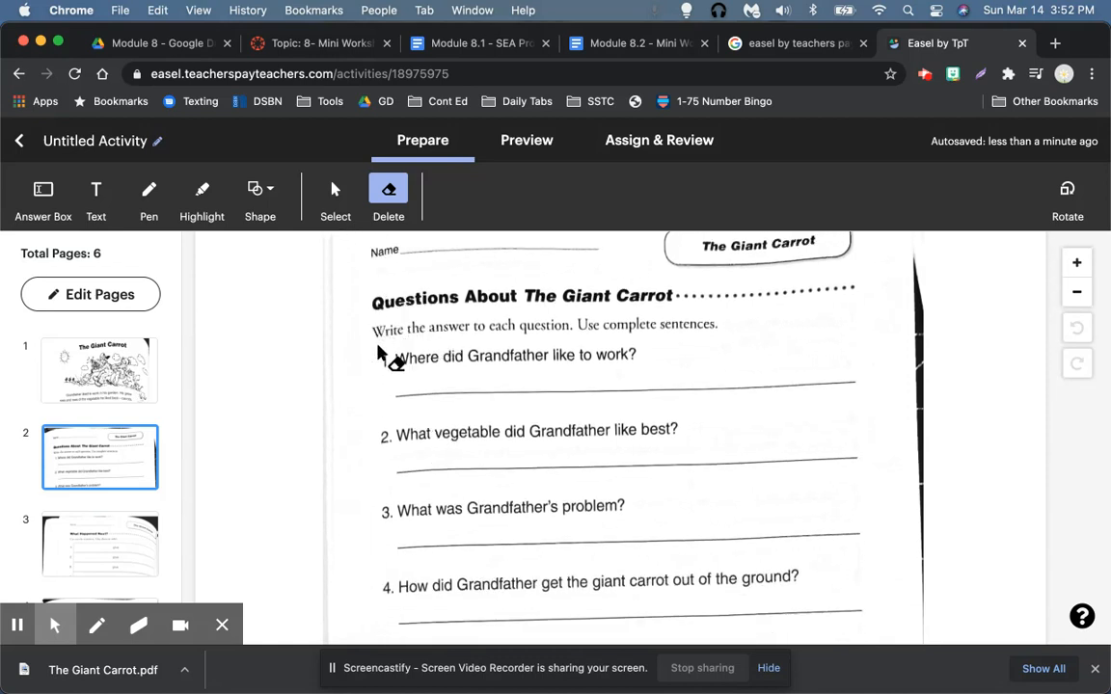
pyautogui.click(43, 206)
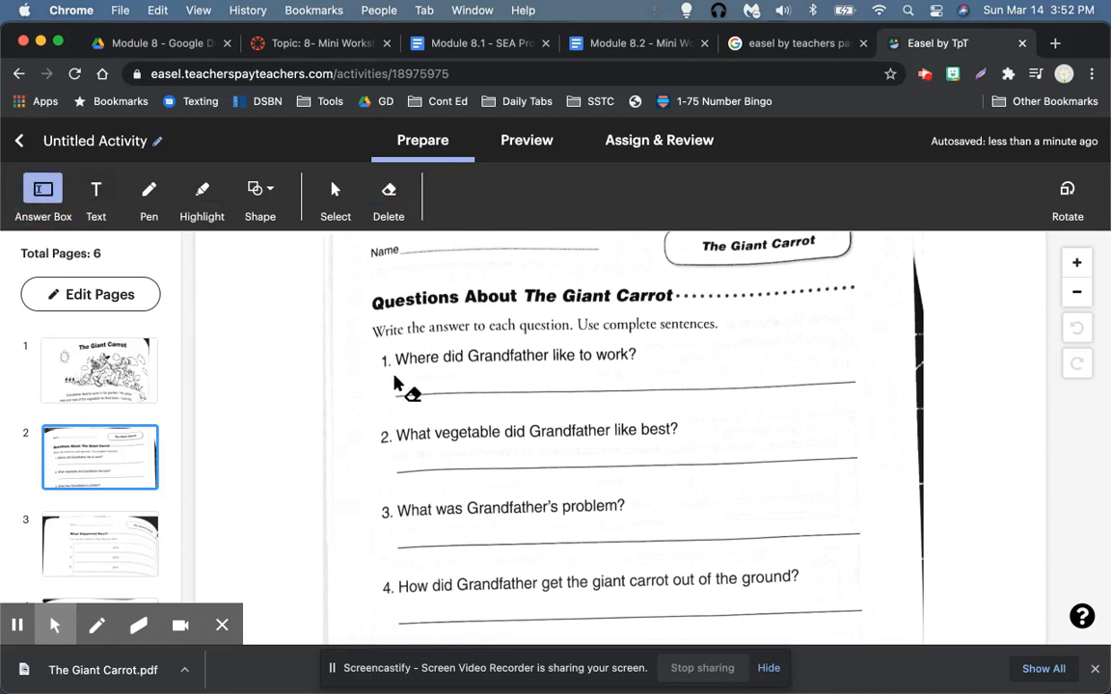
pyautogui.click(399, 379)
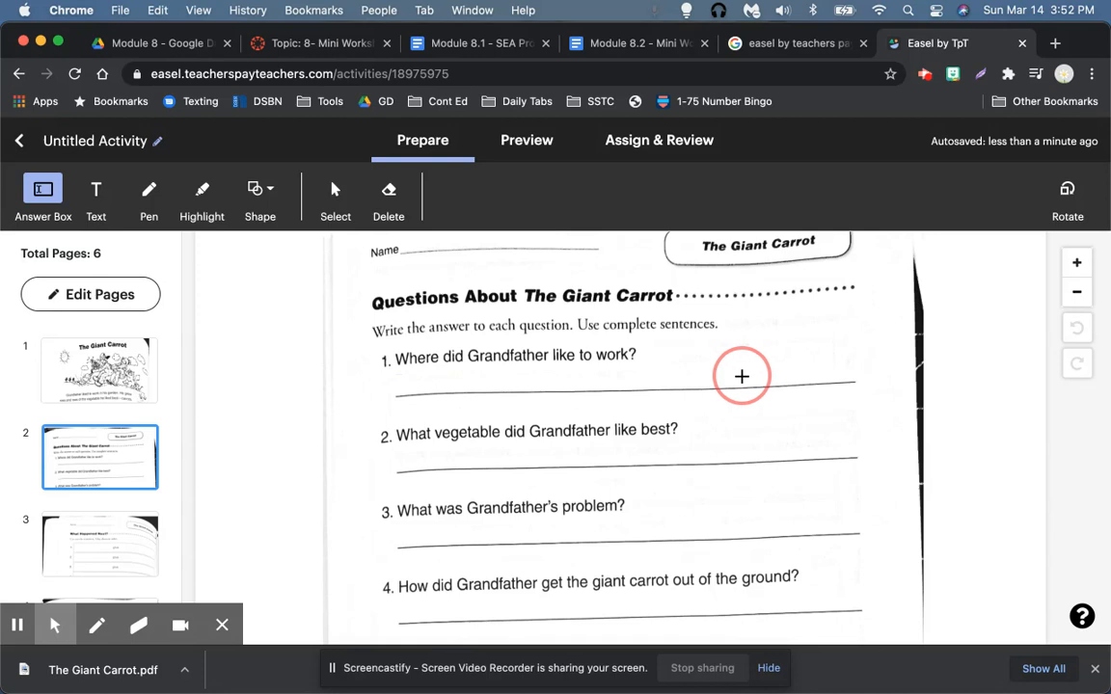
pyautogui.moveTo(741, 375); pyautogui.dragTo(863, 385)
pyautogui.moveTo(628, 374); pyautogui.dragTo(628, 358)
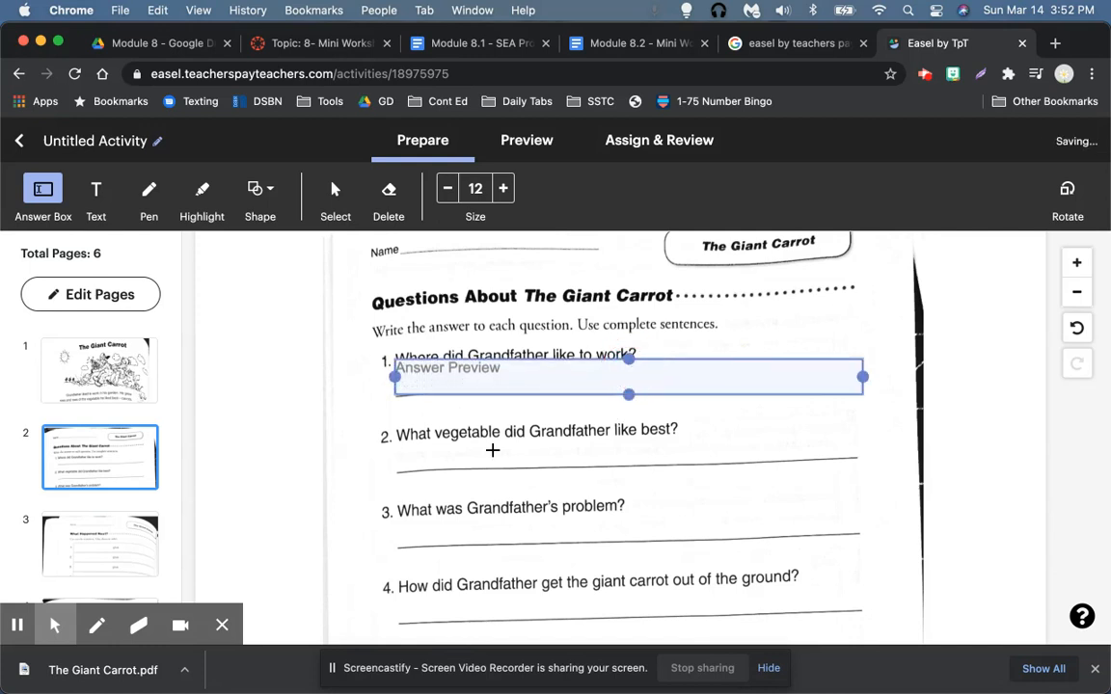
pyautogui.click(398, 451)
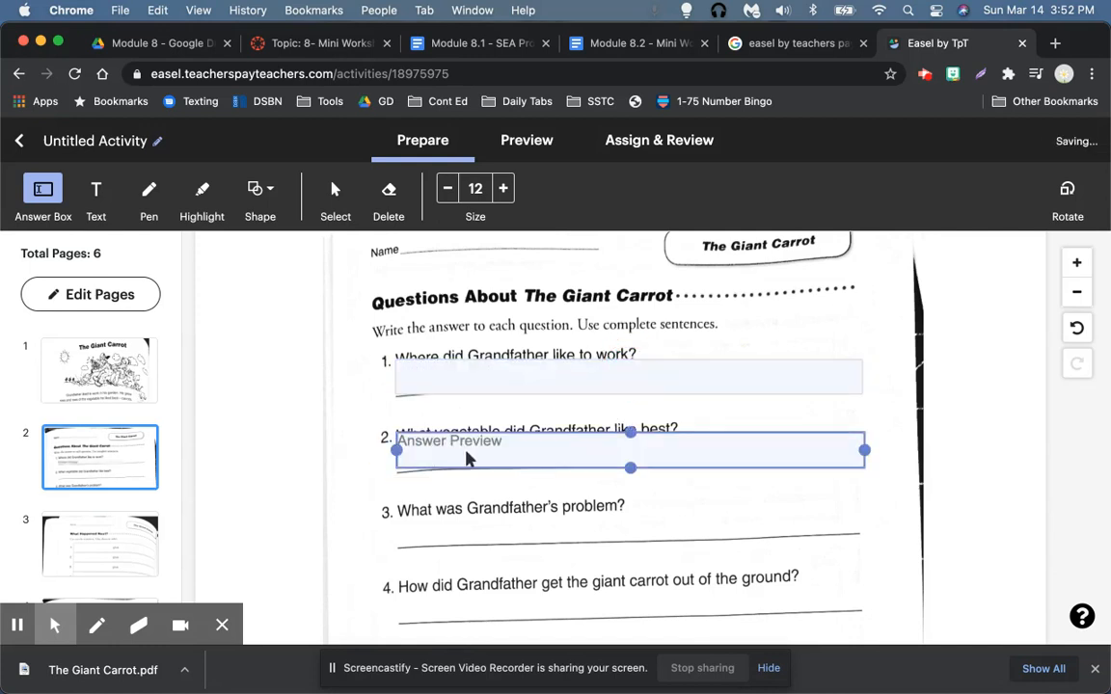
pyautogui.moveTo(654, 449); pyautogui.dragTo(654, 465)
pyautogui.moveTo(620, 390); pyautogui.dragTo(620, 395)
pyautogui.click(569, 539)
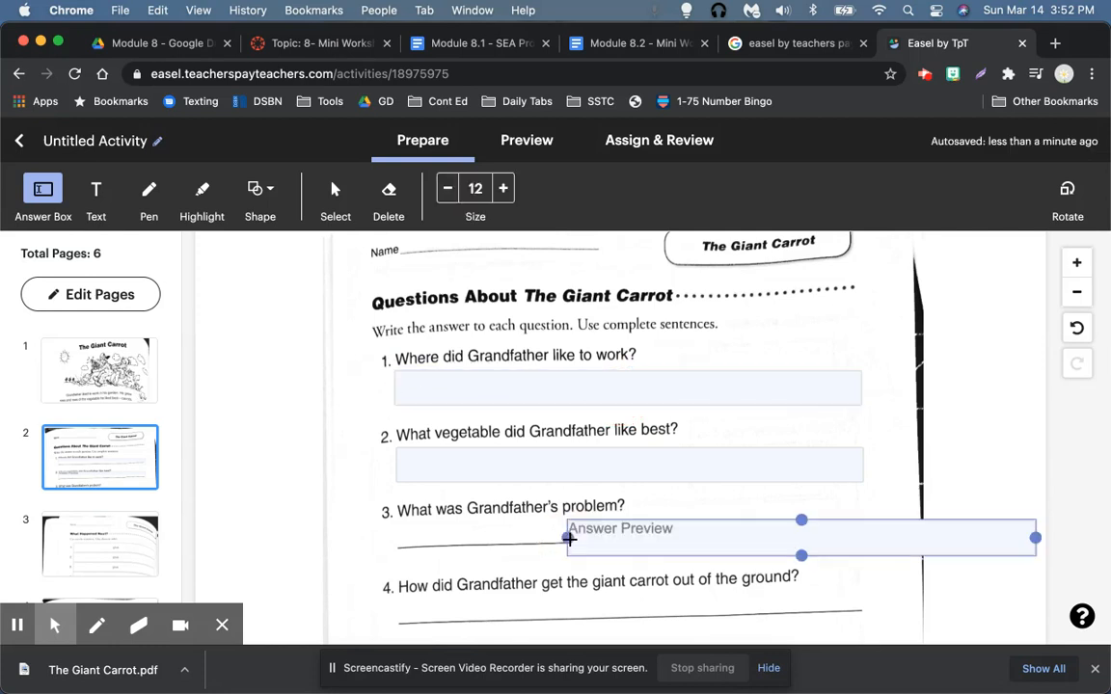
pyautogui.moveTo(737, 543); pyautogui.dragTo(574, 541)
# Step: Add answer boxes under questions 4 and 5
pyautogui.scroll(-3, 516, 482)
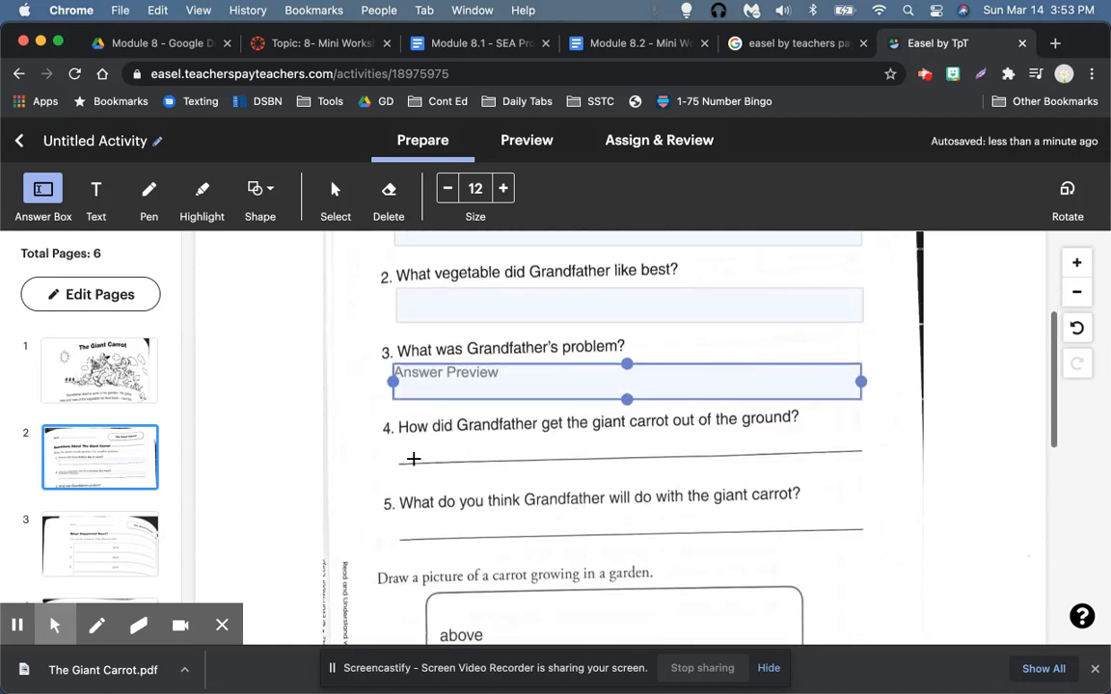
pyautogui.click(396, 458)
pyautogui.moveTo(518, 456); pyautogui.dragTo(518, 462)
pyautogui.click(397, 536)
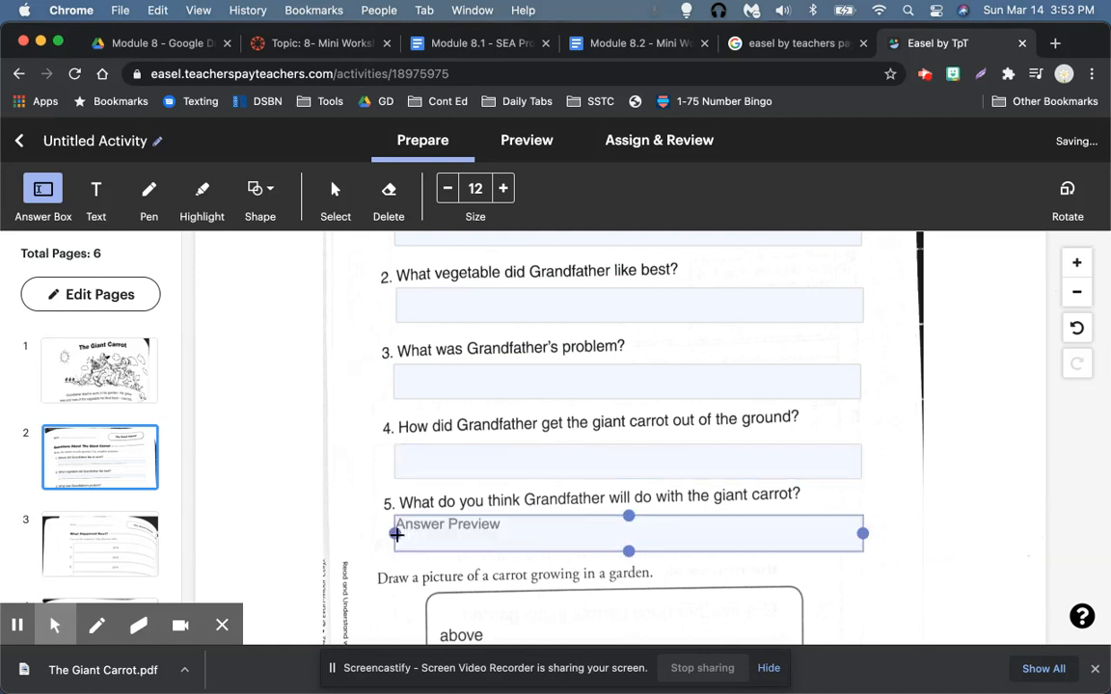
pyautogui.click(615, 525)
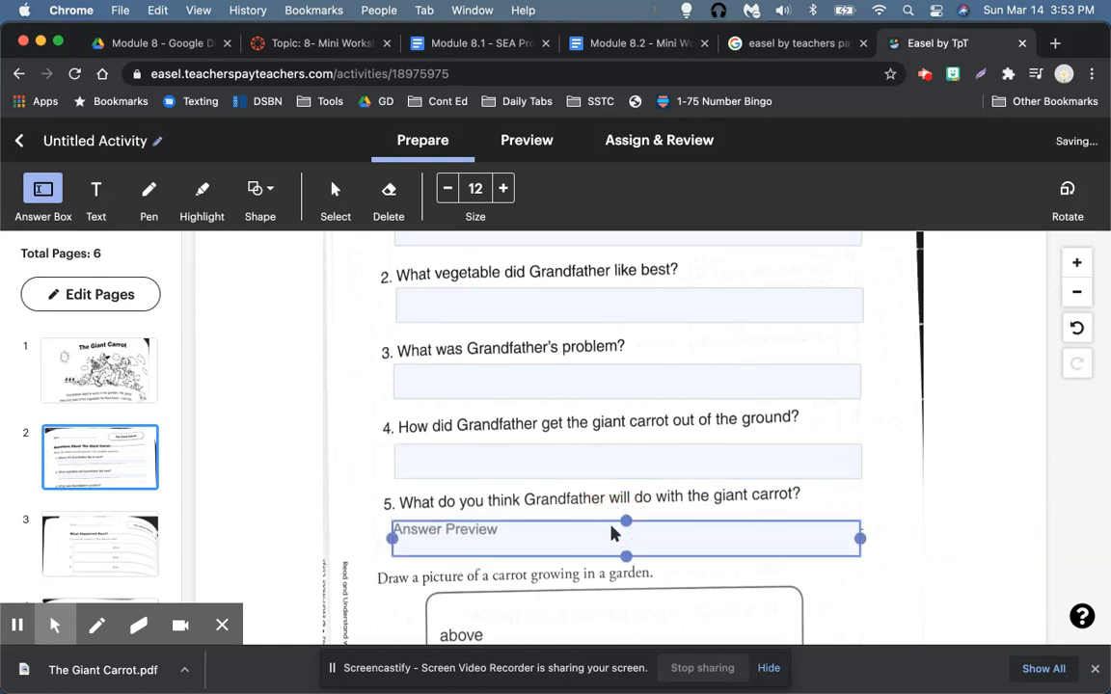
pyautogui.scroll(-3, 613, 533)
pyautogui.scroll(-1, 614, 533)
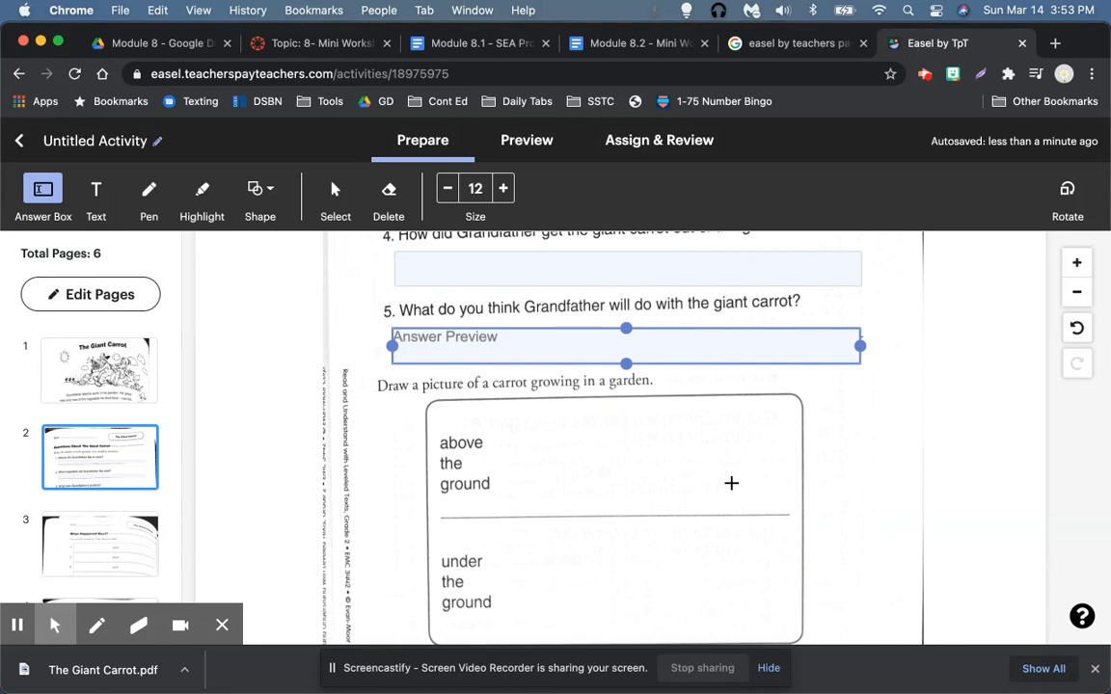
pyautogui.click(144, 190)
pyautogui.moveTo(610, 515)
pyautogui.mouseDown()
pyautogui.moveTo(591, 492)
pyautogui.moveTo(644, 453)
pyautogui.moveTo(657, 465)
pyautogui.moveTo(644, 515)
pyautogui.moveTo(655, 564)
pyautogui.moveTo(655, 503)
pyautogui.mouseUp()
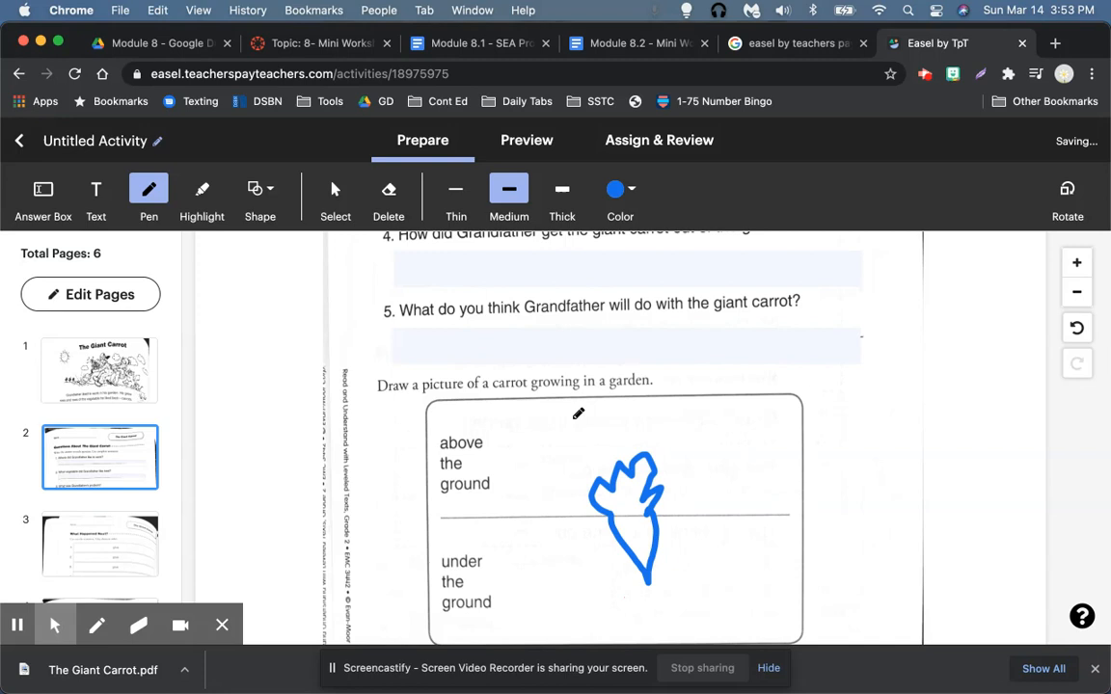
pyautogui.click(1076, 328)
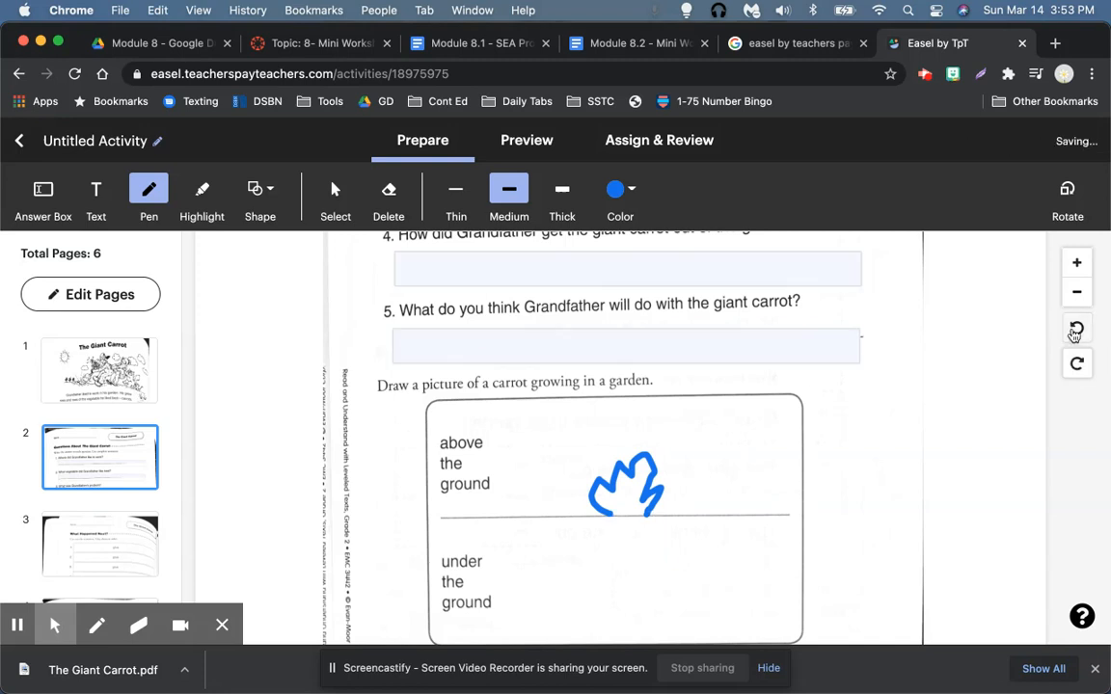
pyautogui.click(1075, 330)
pyautogui.click(1076, 328)
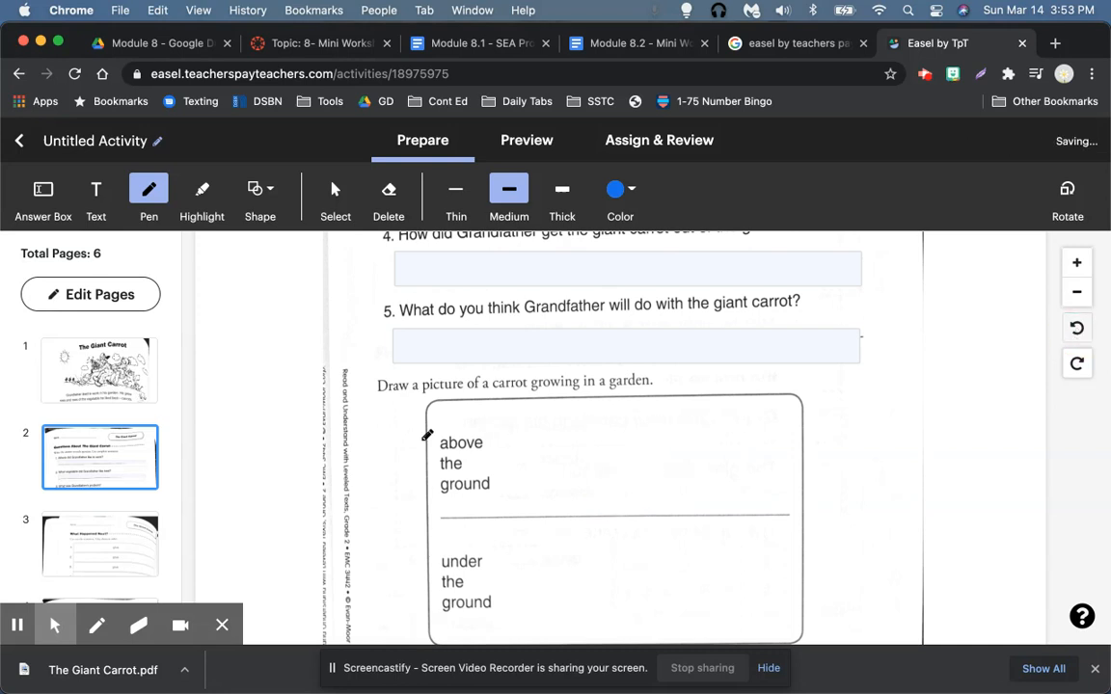
pyautogui.scroll(-3, 431, 409)
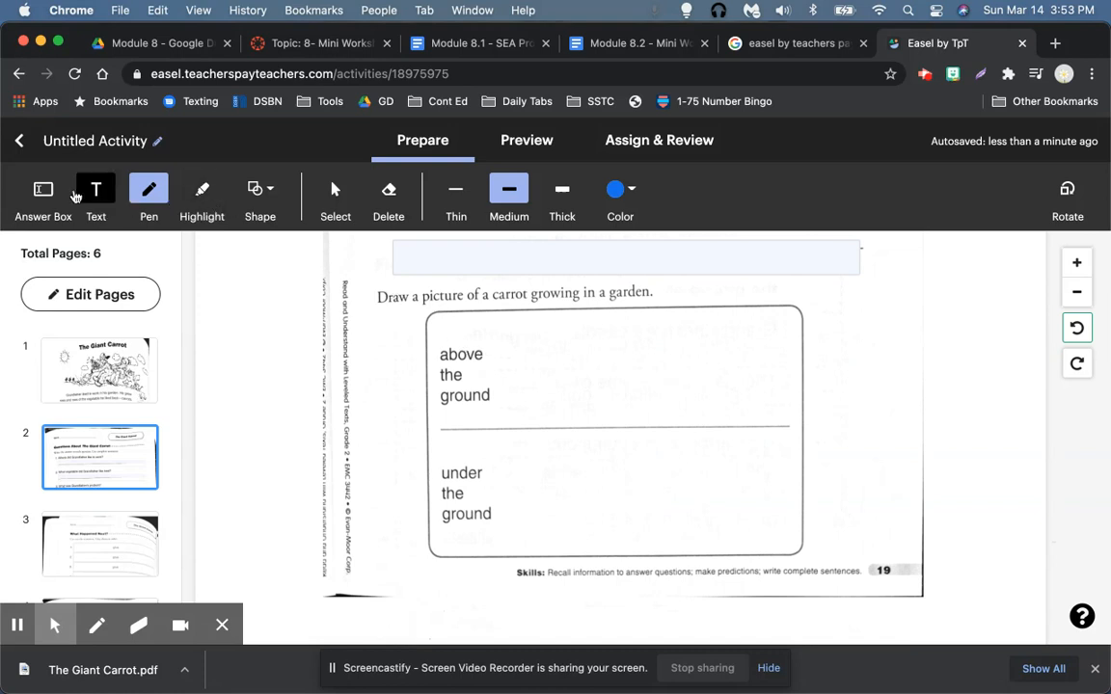
# Step: Cover the drawing instruction sentence with a white rectangle with no border
pyautogui.click(257, 189)
pyautogui.click(252, 229)
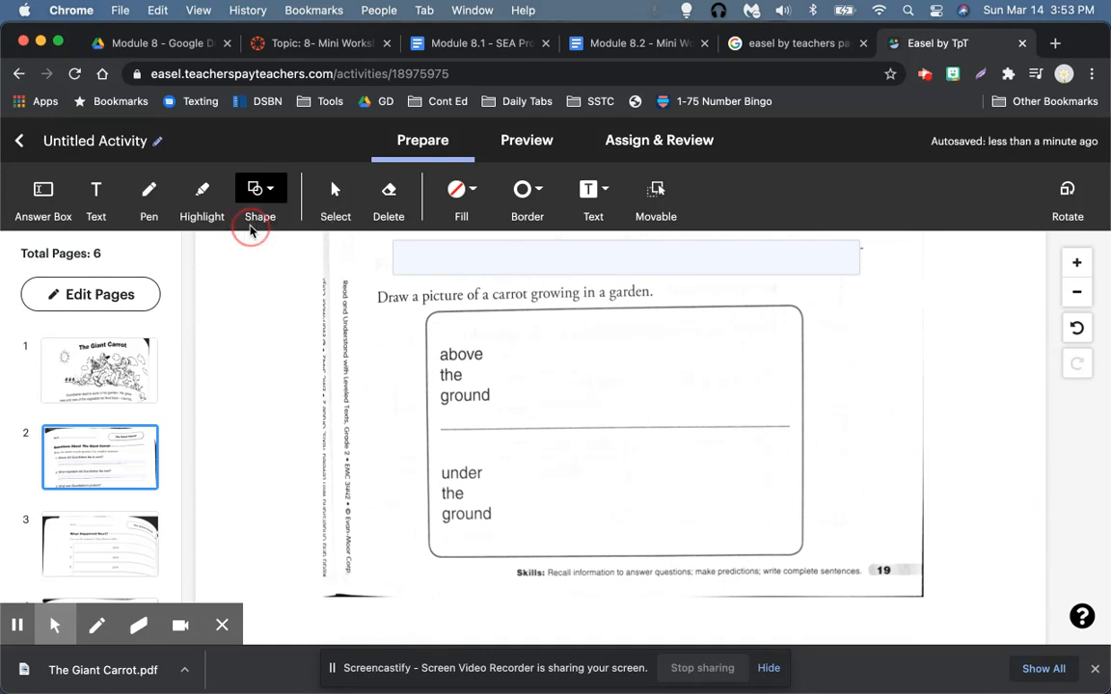
pyautogui.moveTo(385, 318)
pyautogui.mouseDown()
pyautogui.moveTo(471, 292)
pyautogui.moveTo(675, 307)
pyautogui.mouseUp()
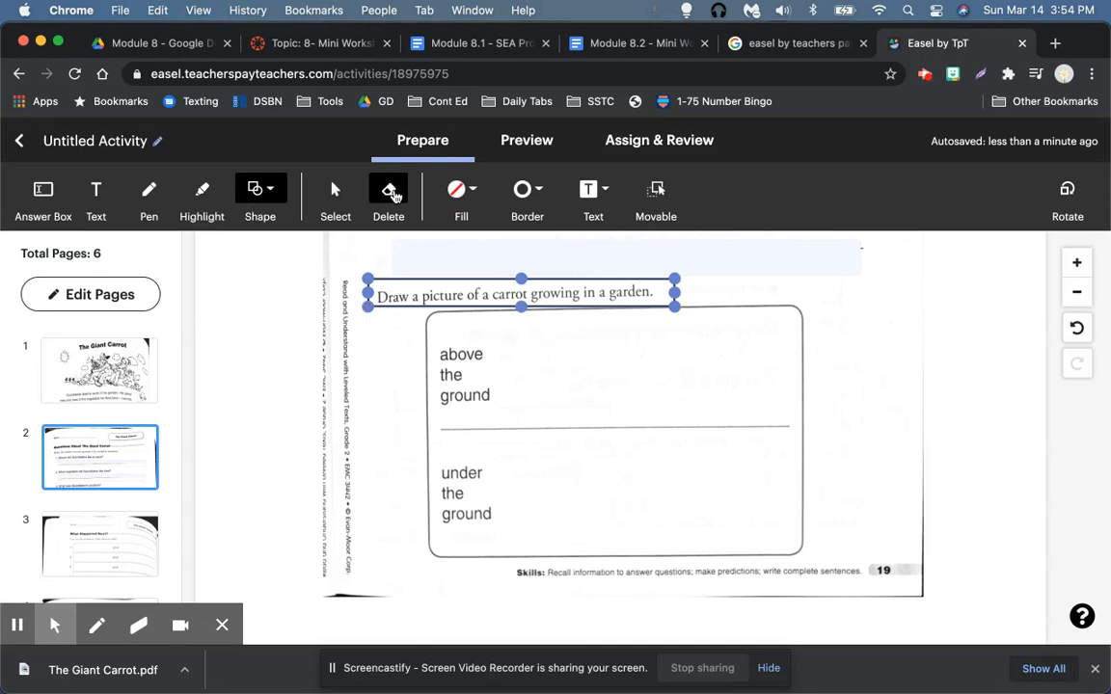
pyautogui.click(470, 188)
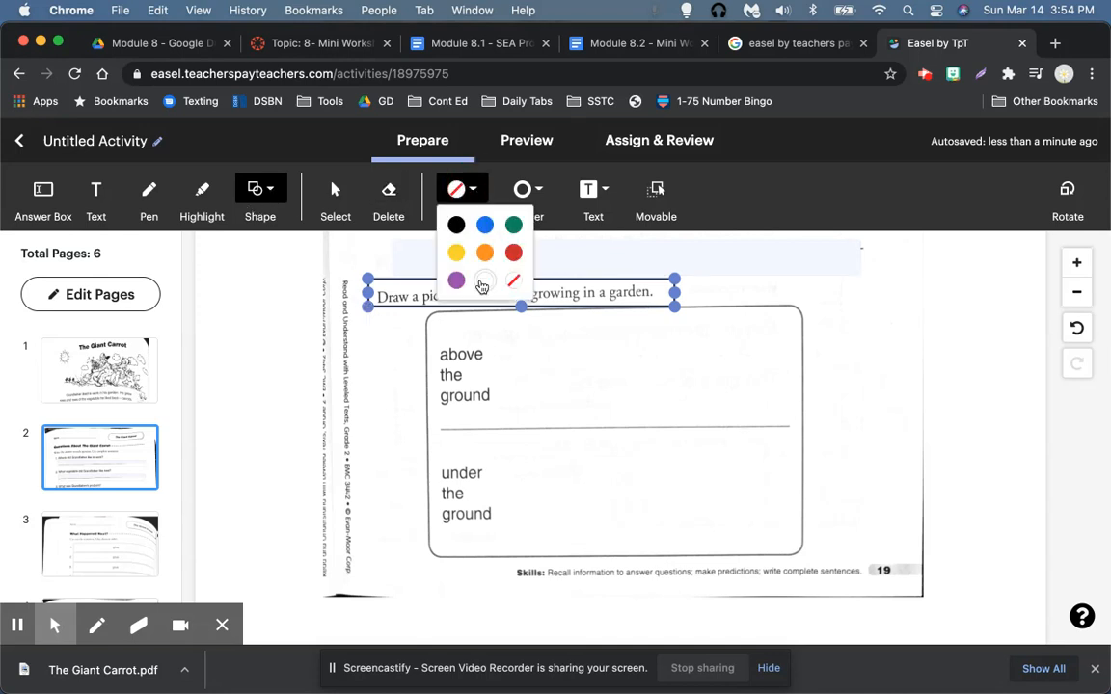
pyautogui.click(485, 281)
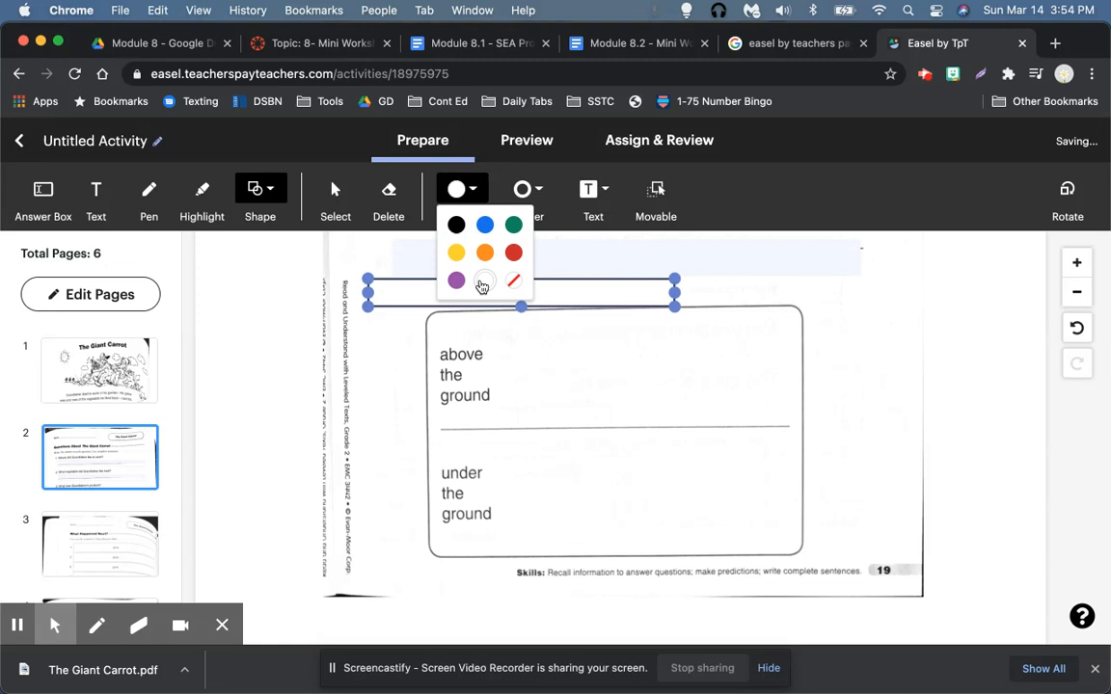
pyautogui.click(531, 191)
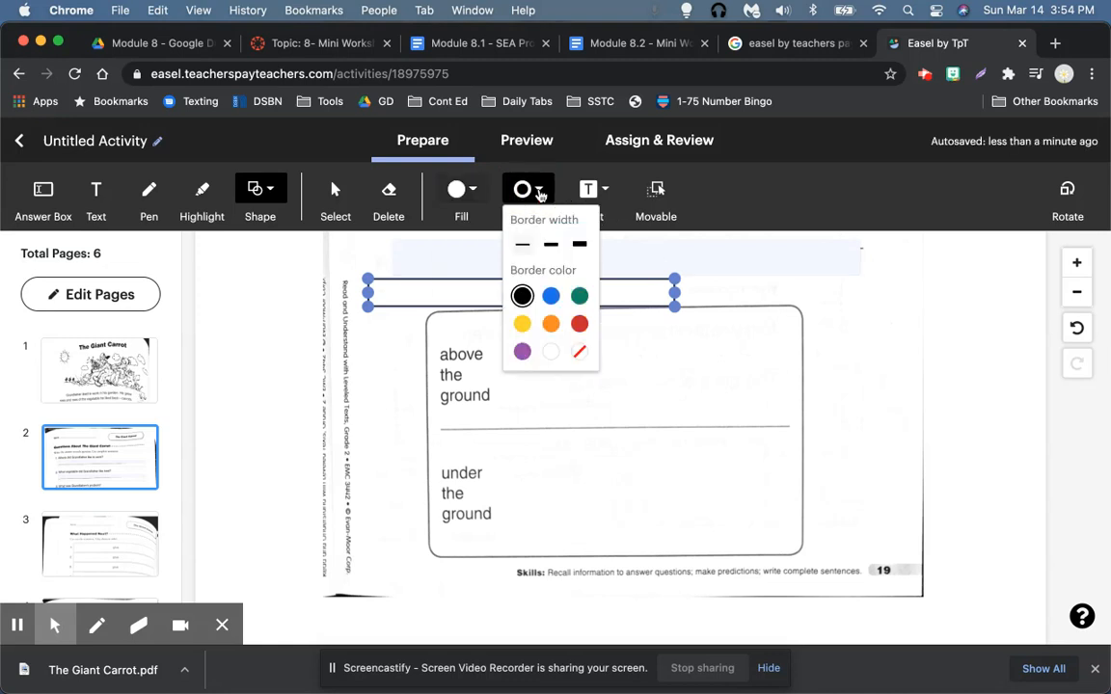
pyautogui.click(579, 352)
pyautogui.click(882, 330)
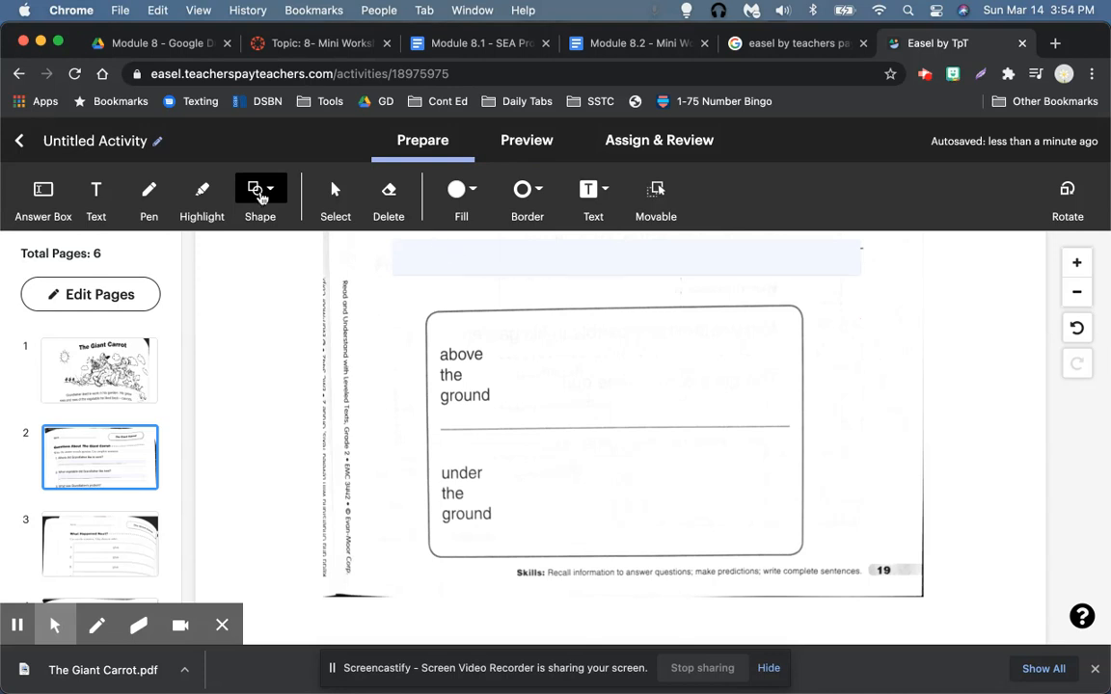
# Step: Pick the Text tool and try placing text above the carrot drawing box
pyautogui.click(93, 193)
pyautogui.click(402, 297)
pyautogui.click(402, 297)
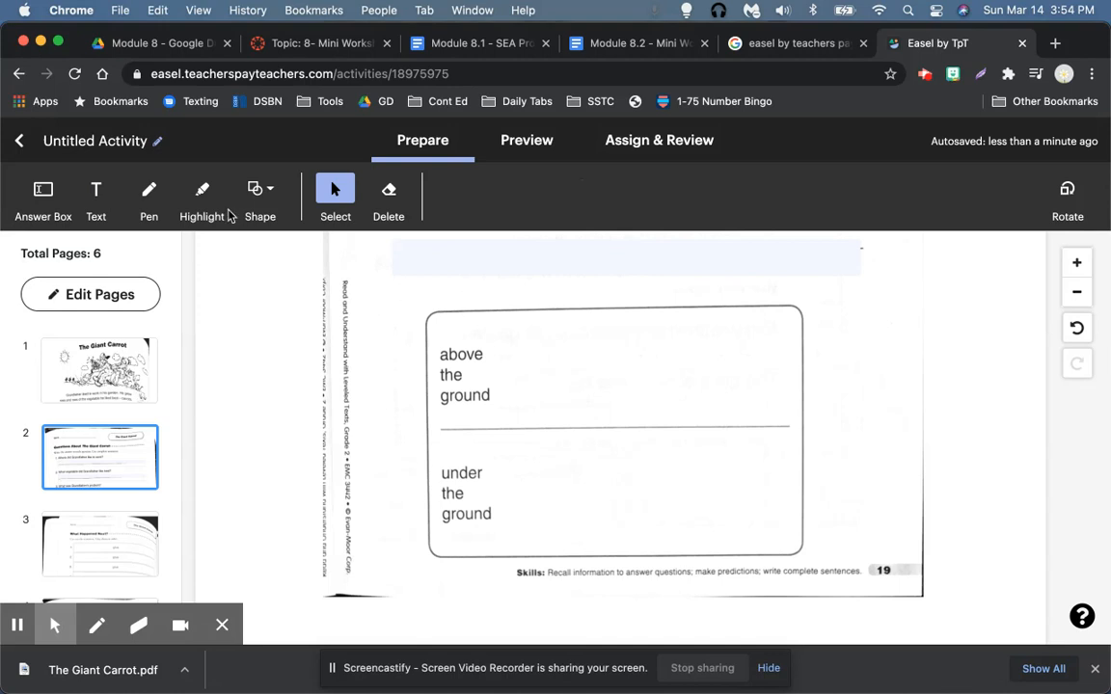
pyautogui.click(104, 197)
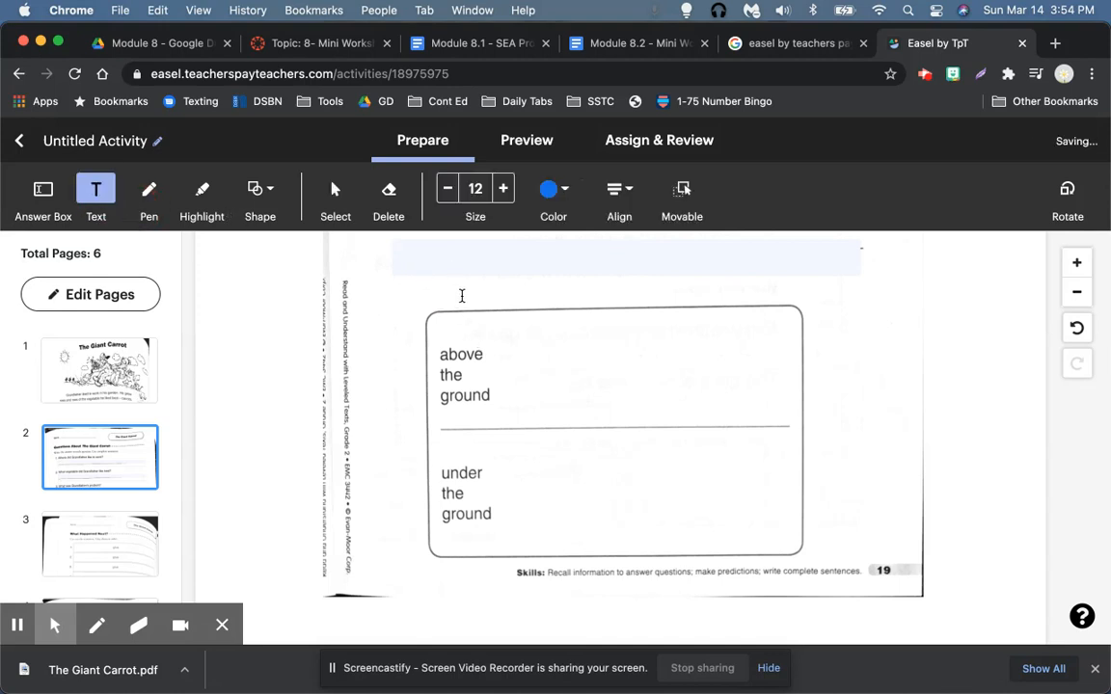
# Step: Type the instruction to describe a carrot above and below the surface, wrapped over the covered line
pyautogui.click(414, 281)
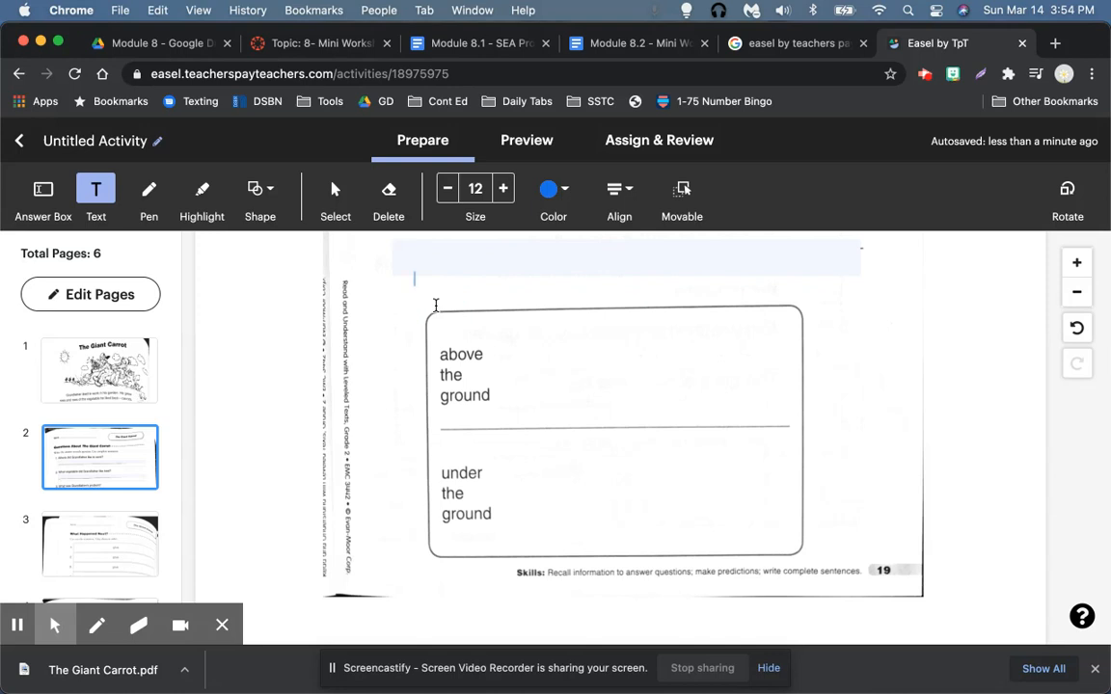
pyautogui.write('in the box below, please o')
pyautogui.write('be what a carrot looks lik')
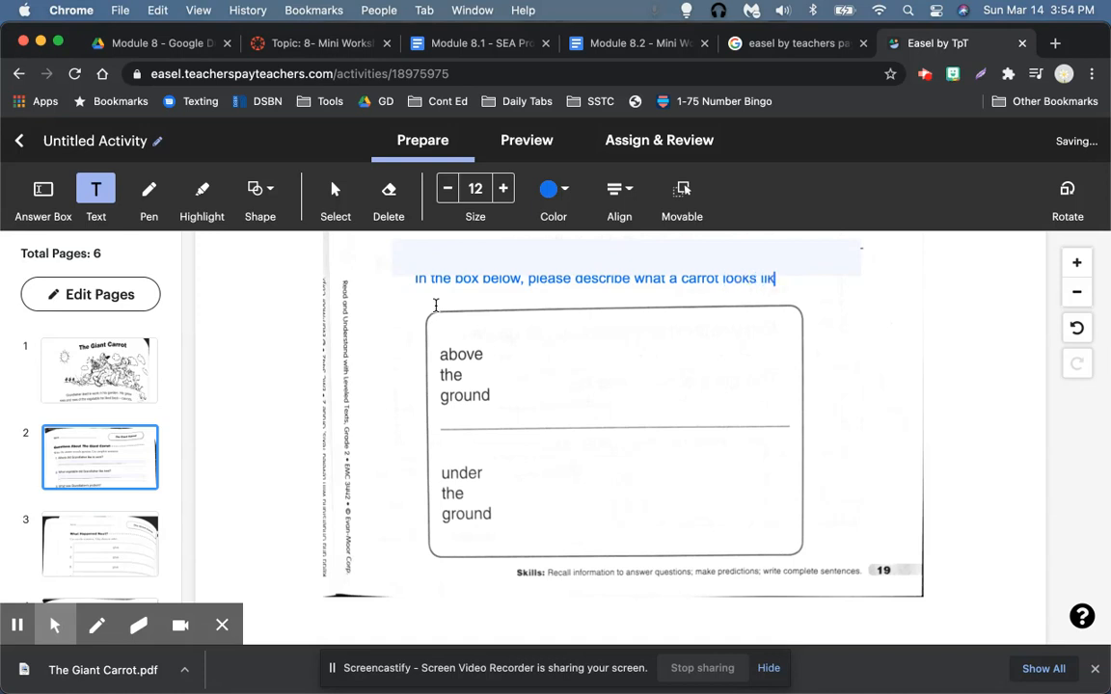
pyautogui.write('e, above and below the surface.')
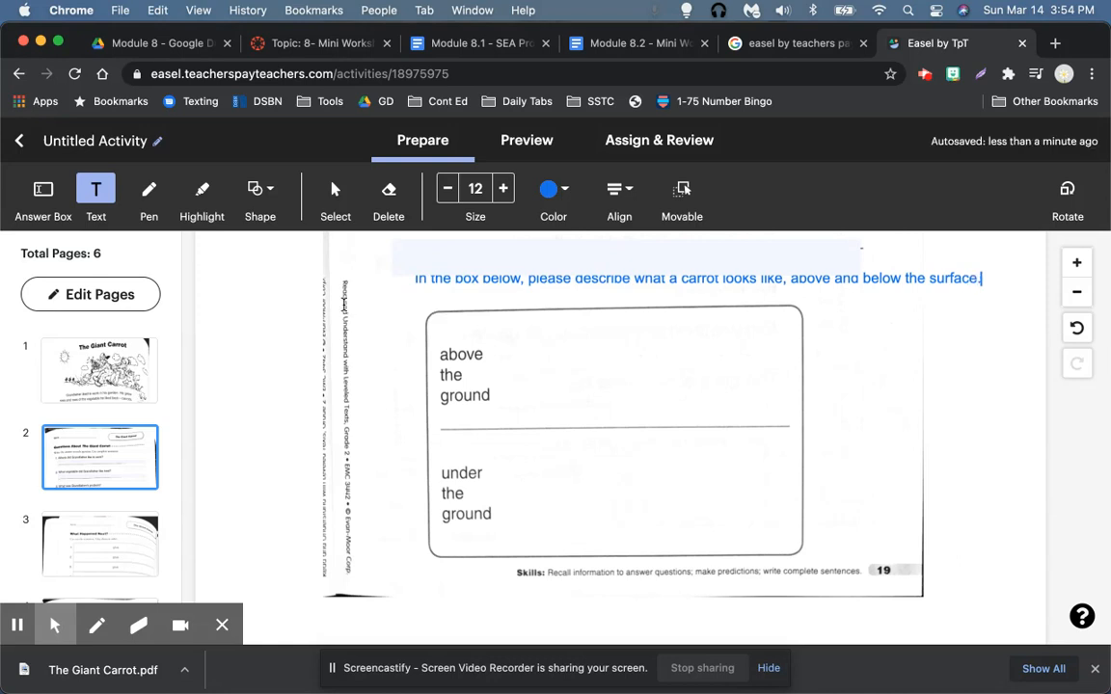
pyautogui.click(925, 282)
pyautogui.moveTo(925, 289); pyautogui.dragTo(903, 301)
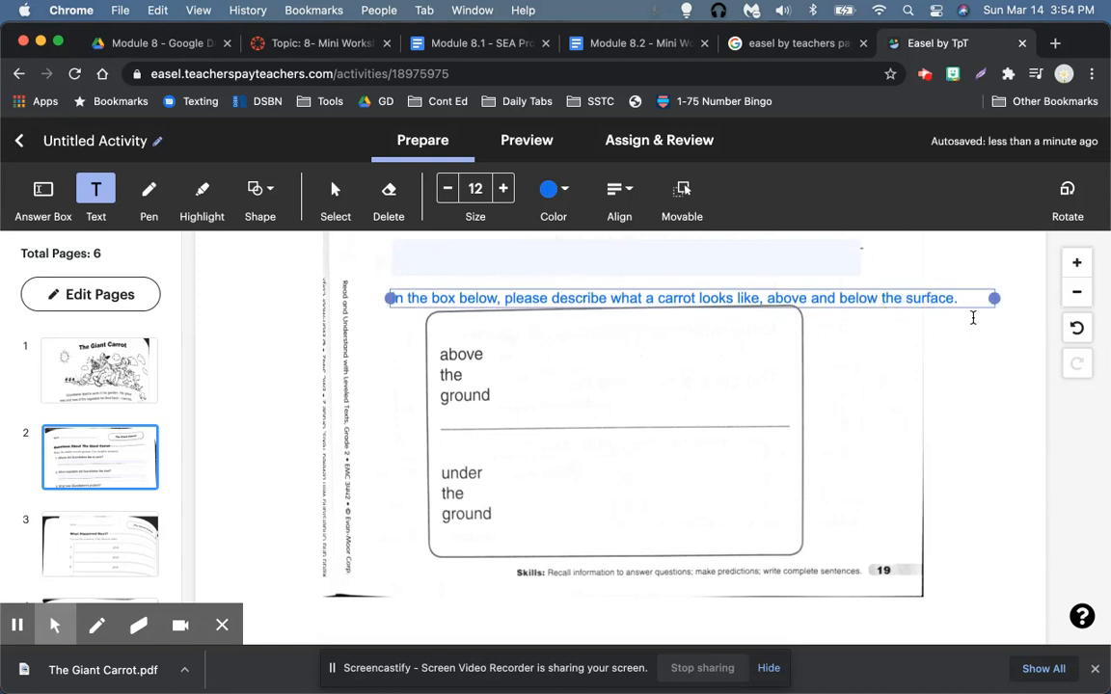
pyautogui.moveTo(995, 299); pyautogui.dragTo(900, 307)
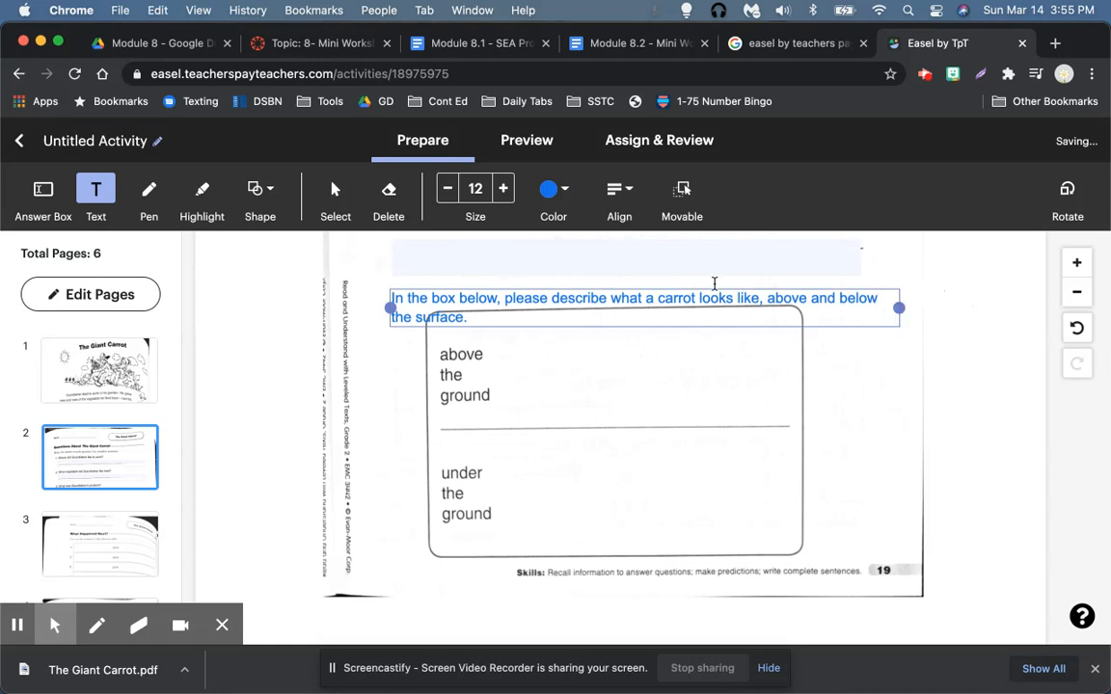
pyautogui.click(694, 298)
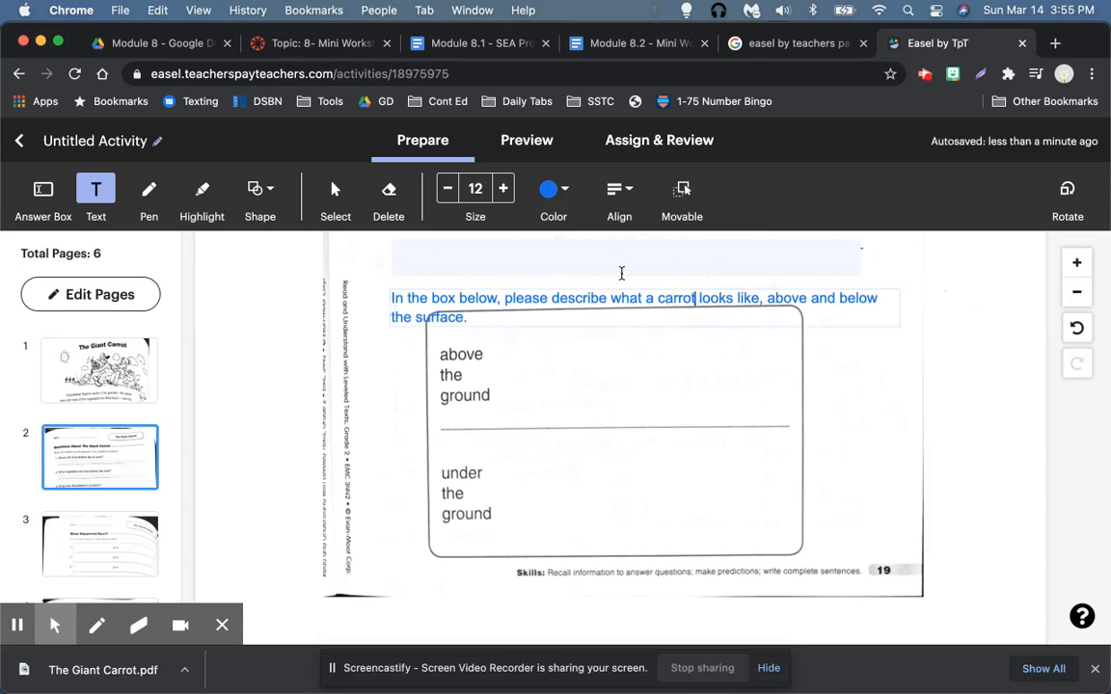
# Step: Make the instruction text black at size 11 and nudge it slightly left
pyautogui.click(555, 205)
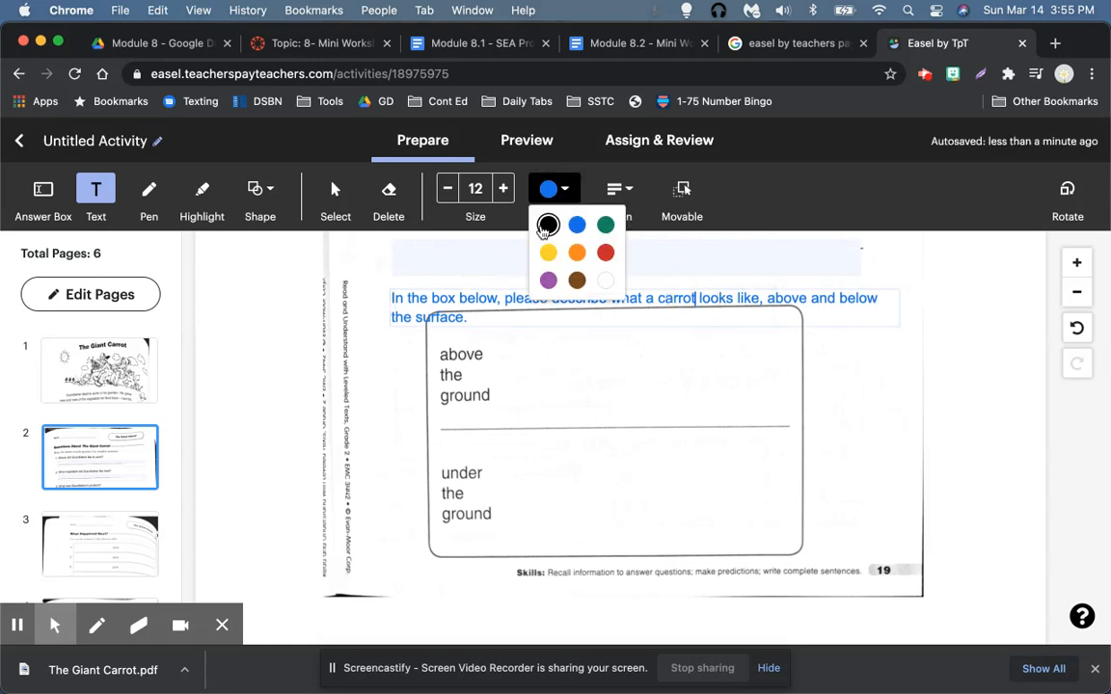
pyautogui.click(546, 224)
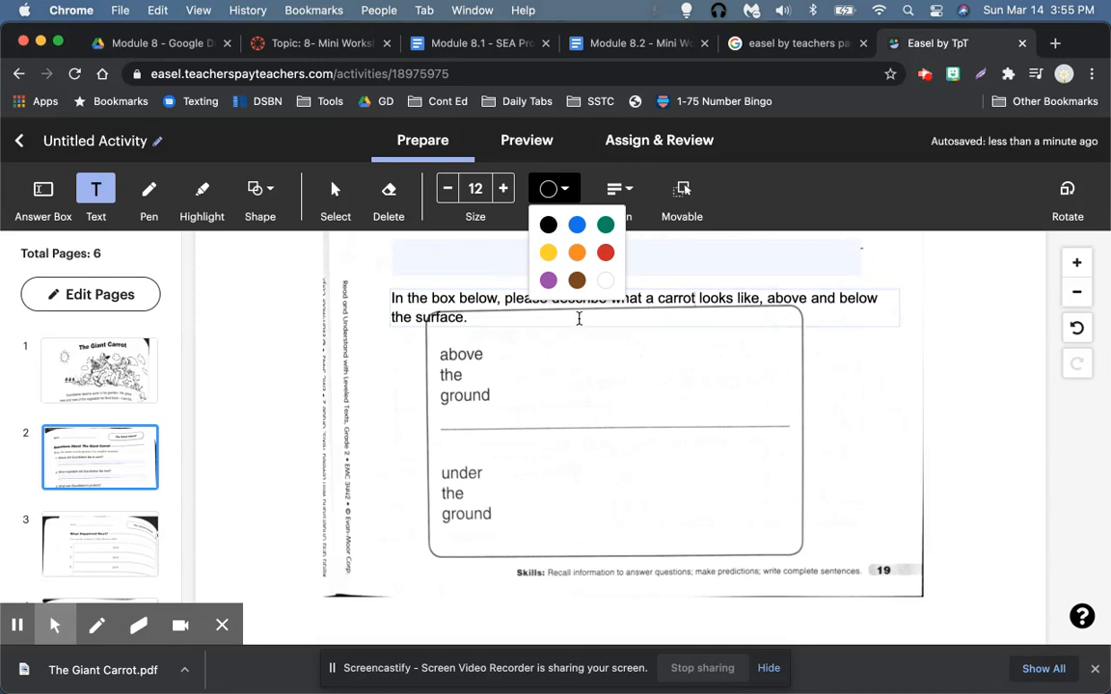
pyautogui.click(449, 190)
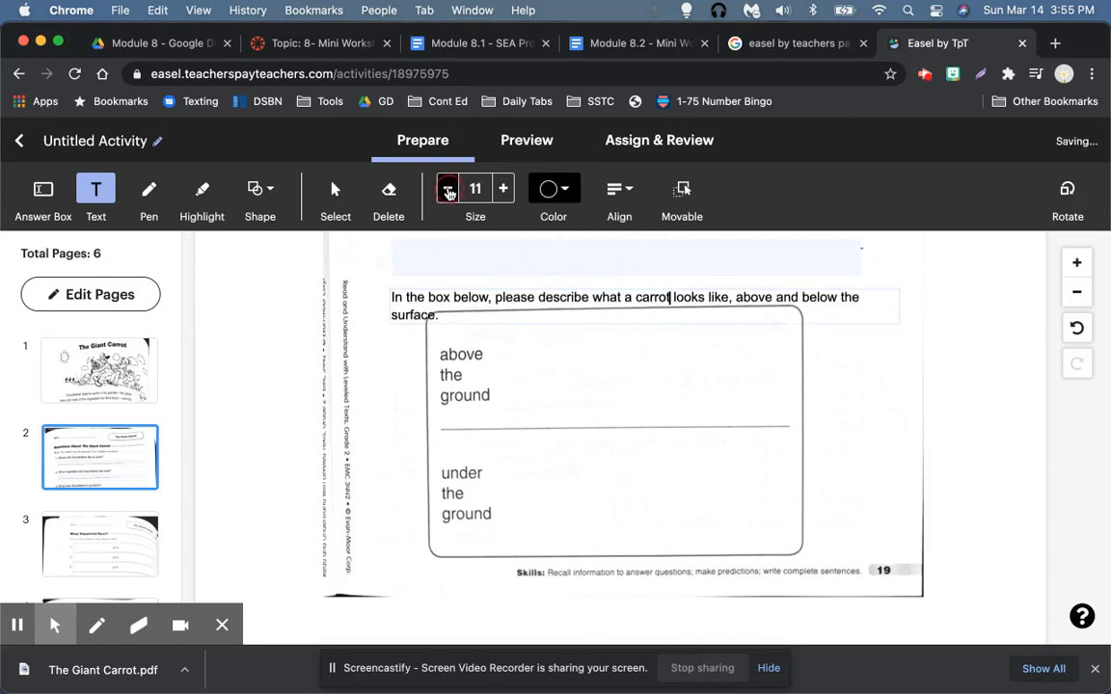
pyautogui.click(844, 300)
pyautogui.moveTo(865, 303); pyautogui.dragTo(852, 297)
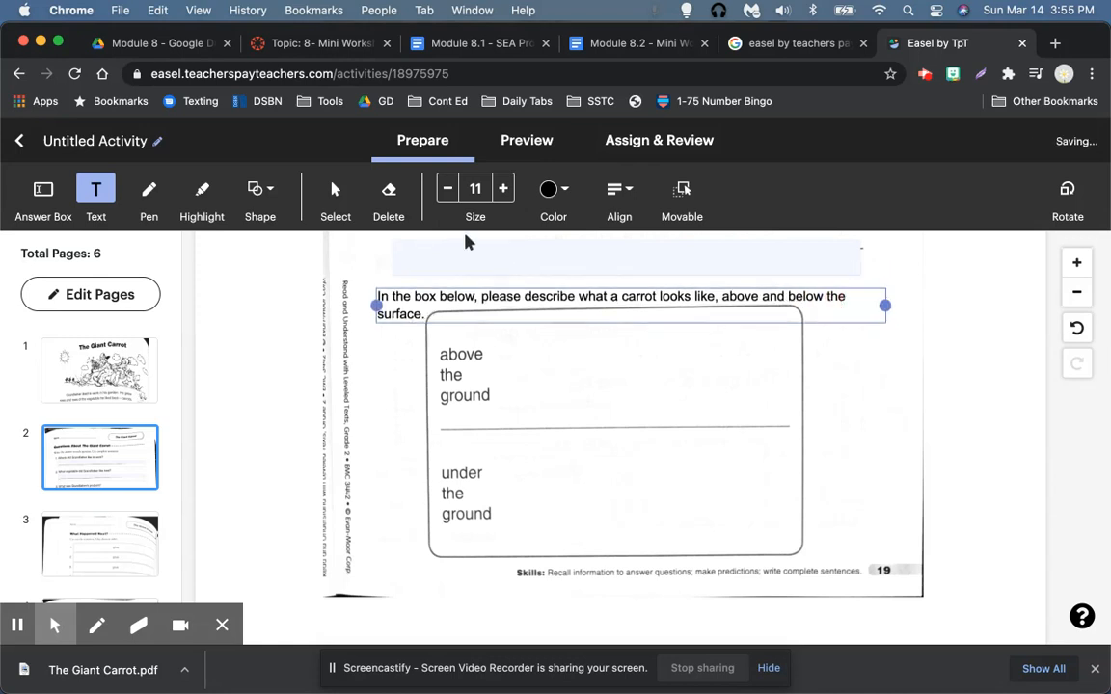
# Step: Take the Answer Box tool and drag inside the carrot drawing area
pyautogui.click(42, 192)
pyautogui.click(498, 329)
pyautogui.moveTo(530, 413); pyautogui.dragTo(794, 424)
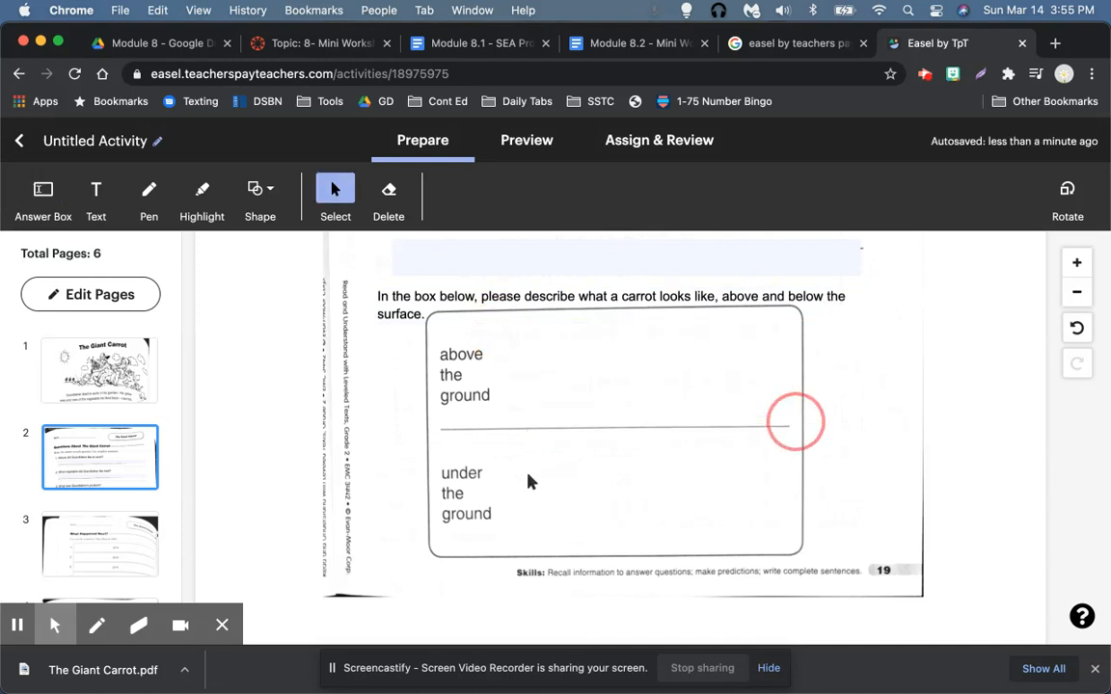
# Step: Add answer boxes in the above-the-ground and under-the-ground sections
pyautogui.click(43, 195)
pyautogui.moveTo(498, 327); pyautogui.dragTo(782, 417)
pyautogui.moveTo(496, 450); pyautogui.dragTo(784, 539)
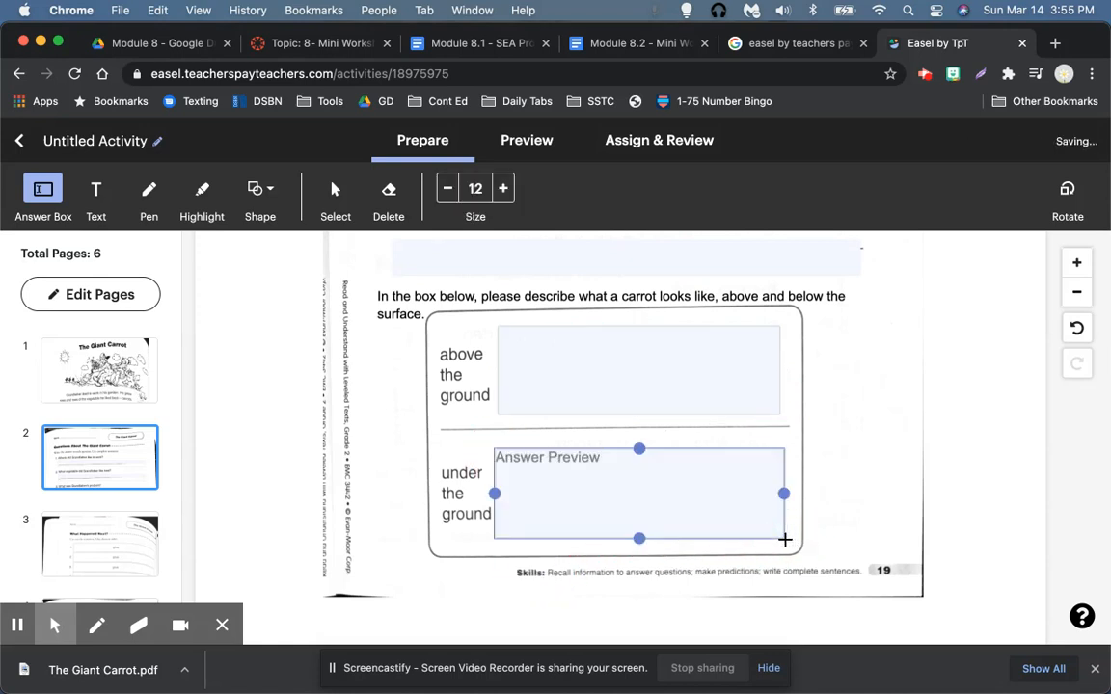
# Step: Move on to page 3 of the activity
pyautogui.scroll(-3, 359, 447)
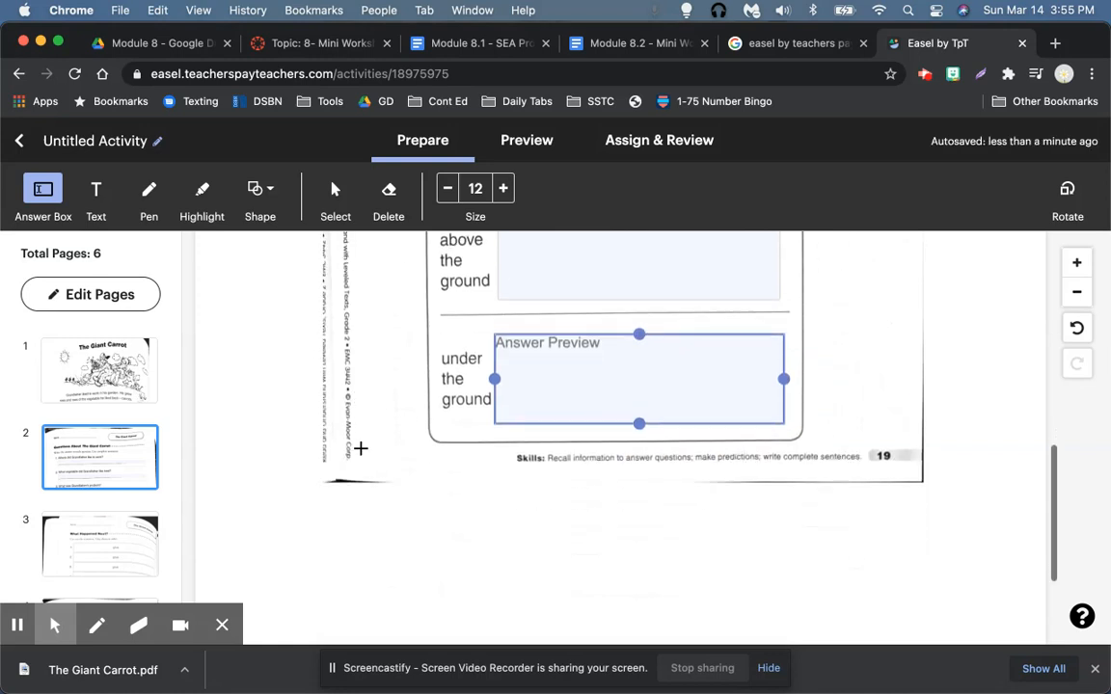
pyautogui.scroll(8, 483, 450)
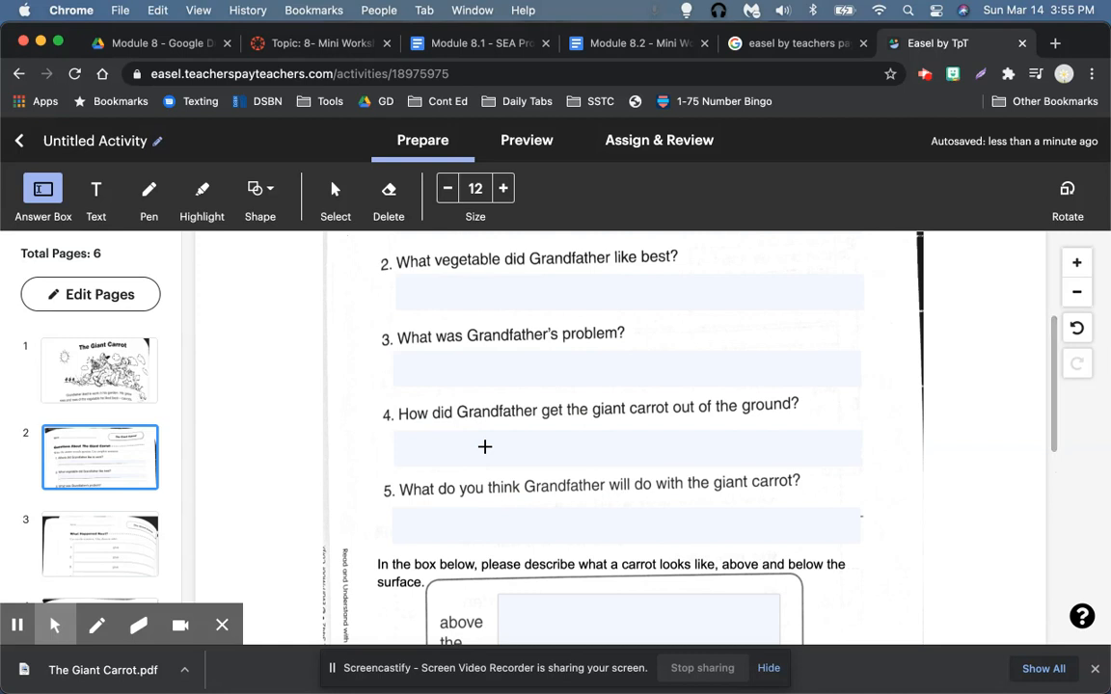
pyautogui.scroll(5, 484, 447)
pyautogui.scroll(-7, 483, 447)
pyautogui.click(145, 543)
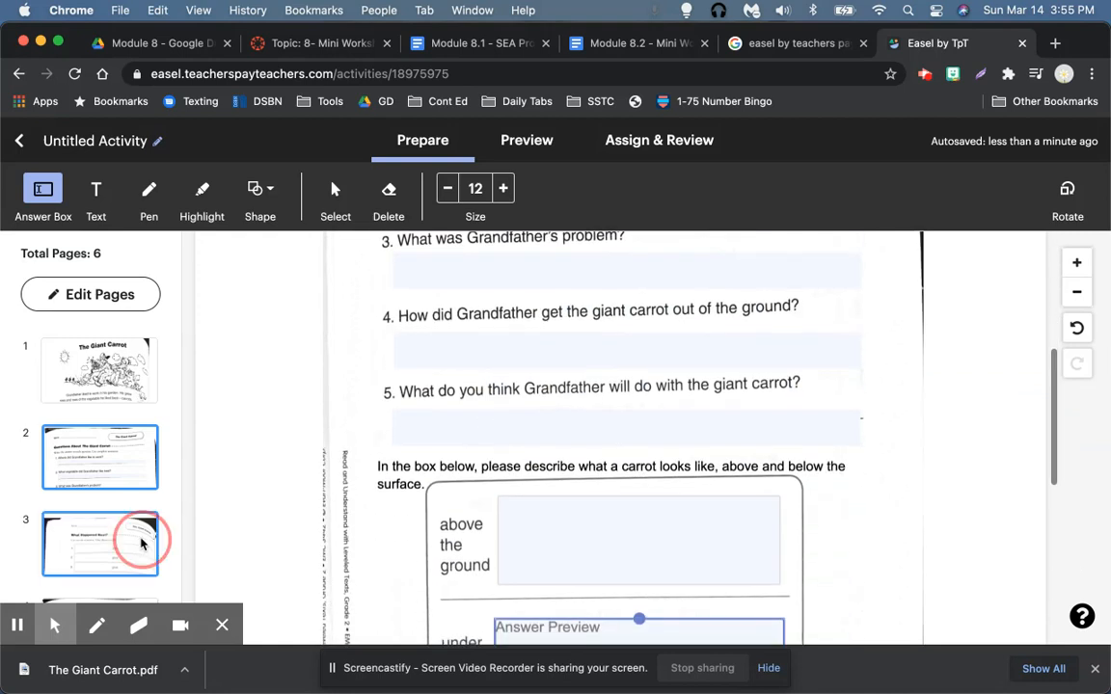
# Step: Draw a rectangle over the 'Grandfather saw a giant carrot.' strip on page 3
pyautogui.scroll(-3, 725, 455)
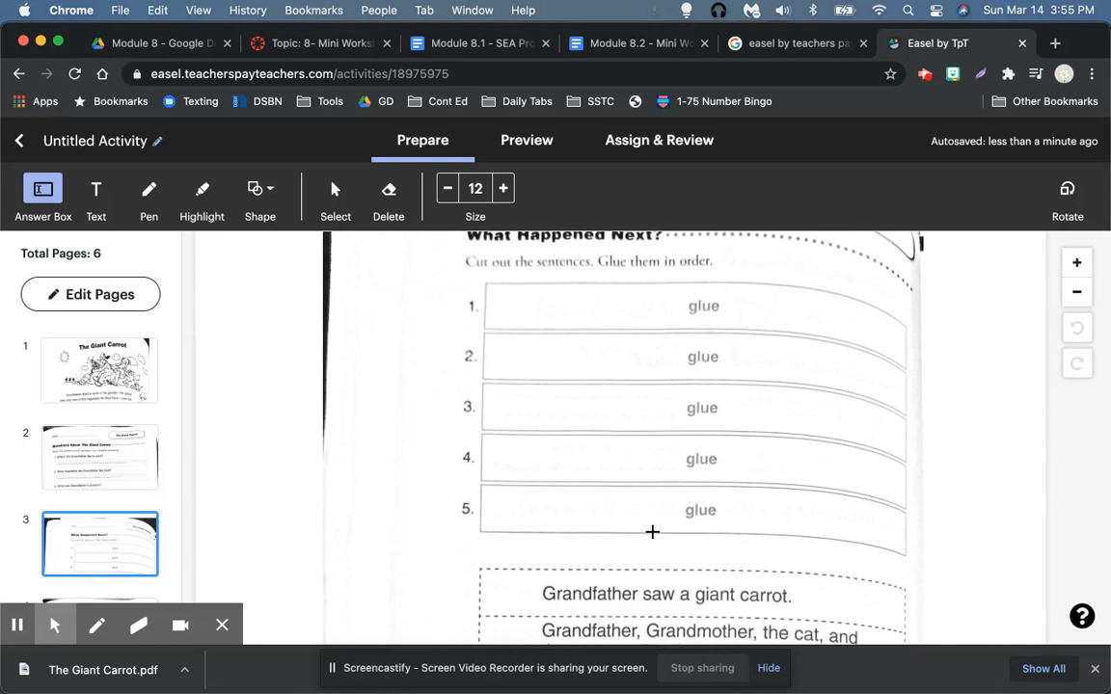
pyautogui.scroll(-6, 652, 532)
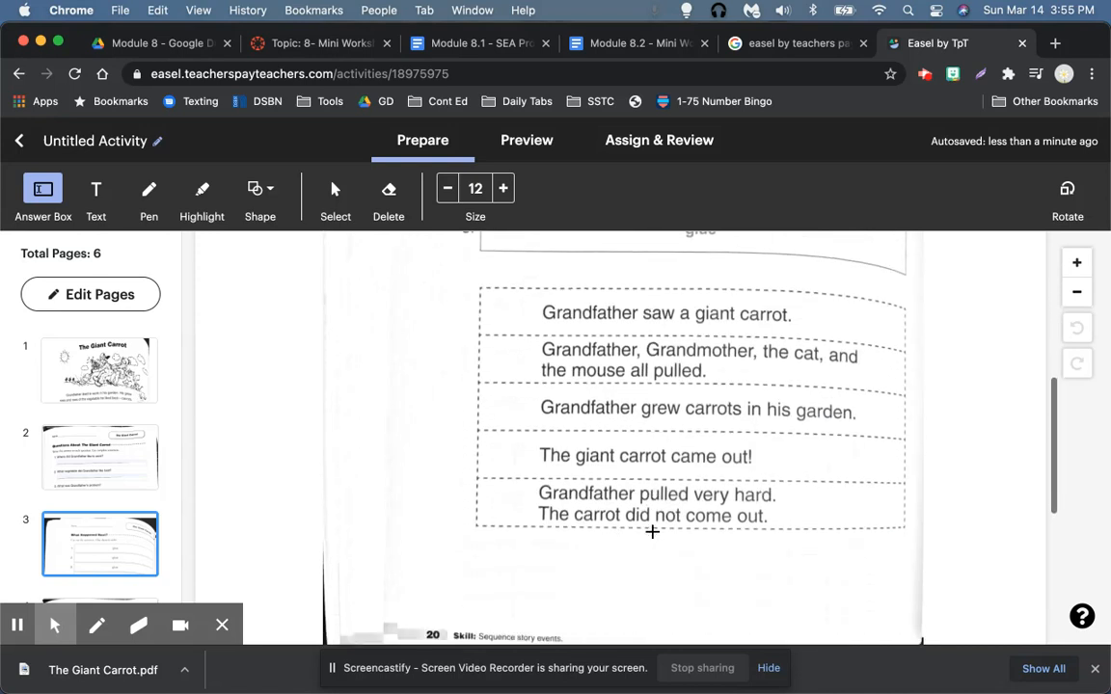
pyautogui.scroll(8, 652, 531)
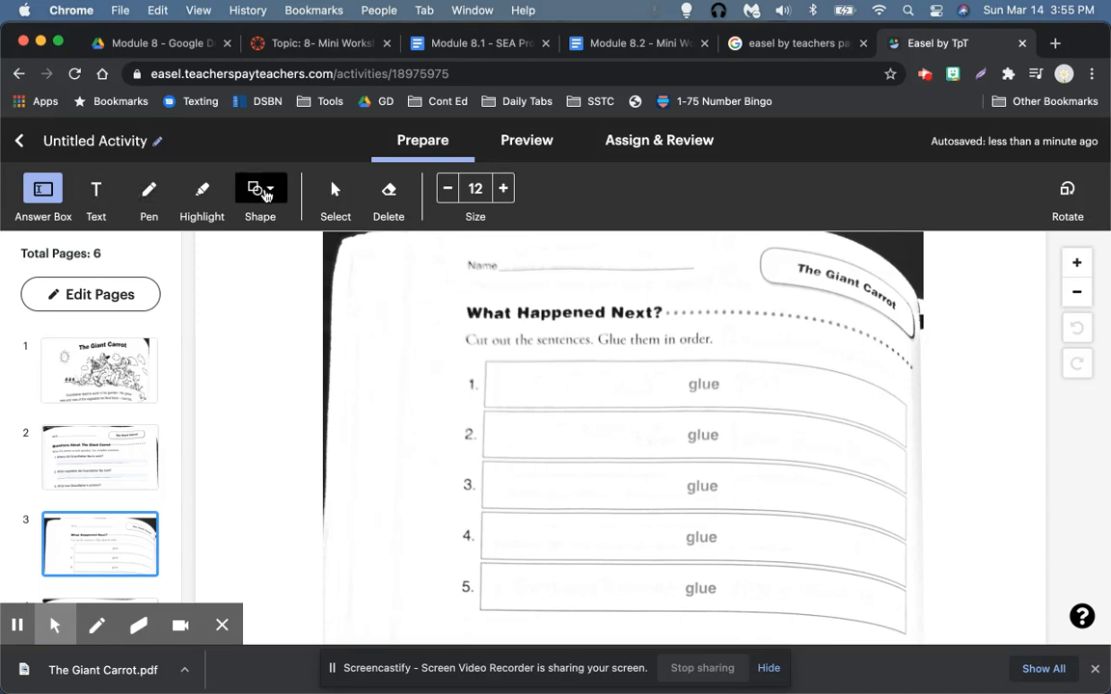
pyautogui.scroll(-5, 493, 376)
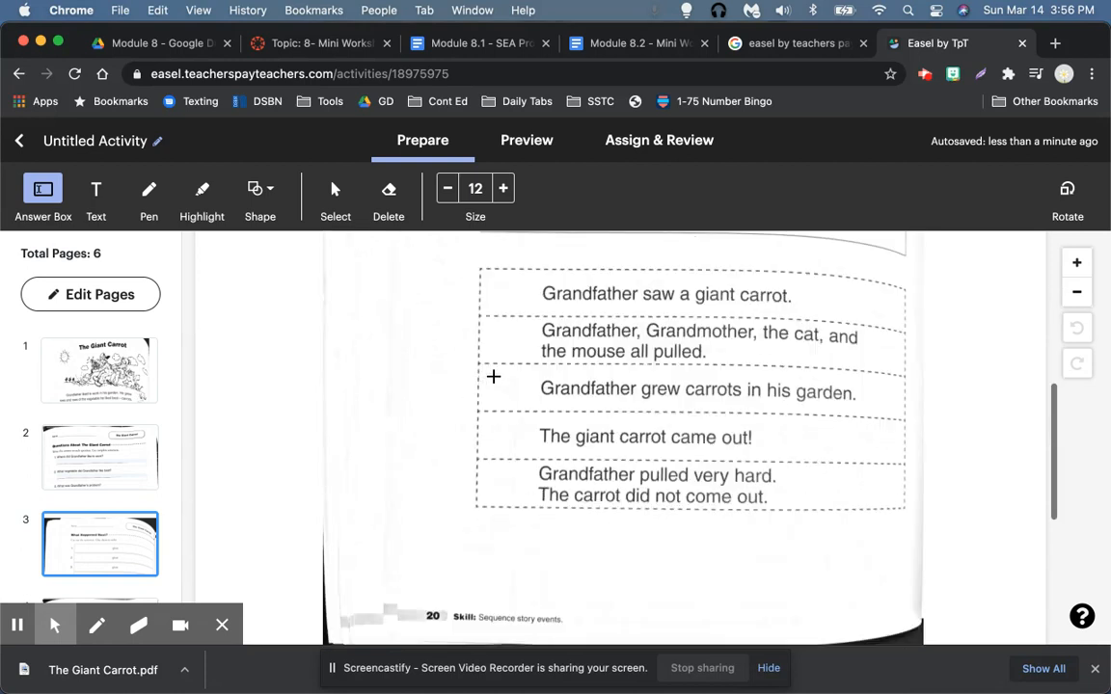
pyautogui.scroll(1, 492, 376)
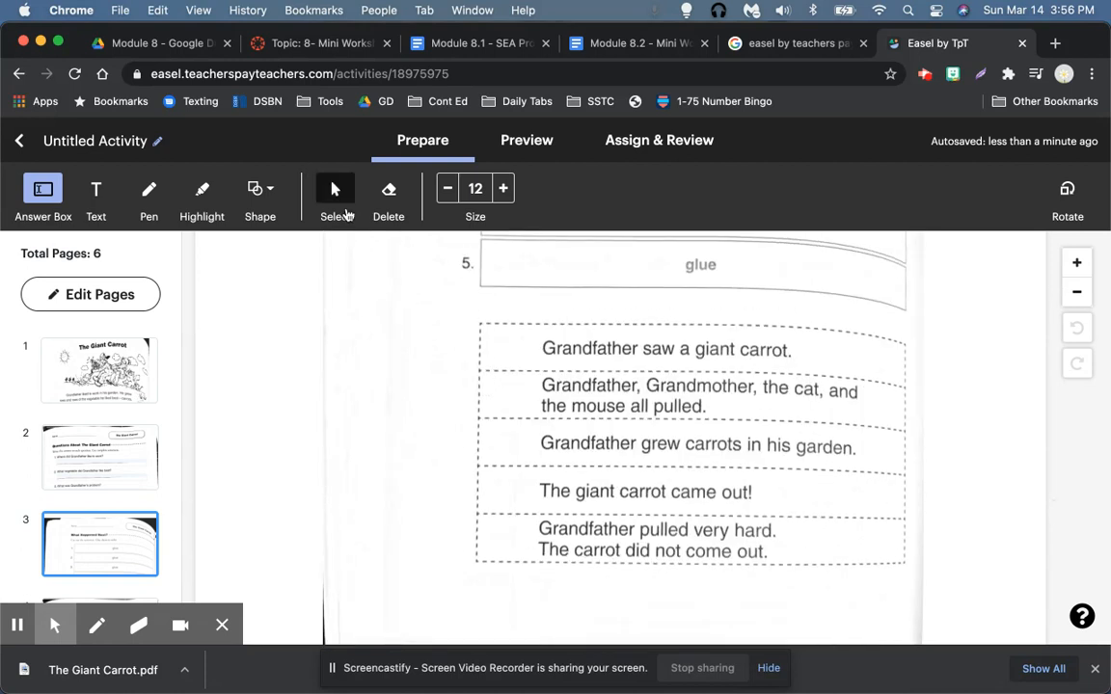
pyautogui.click(258, 188)
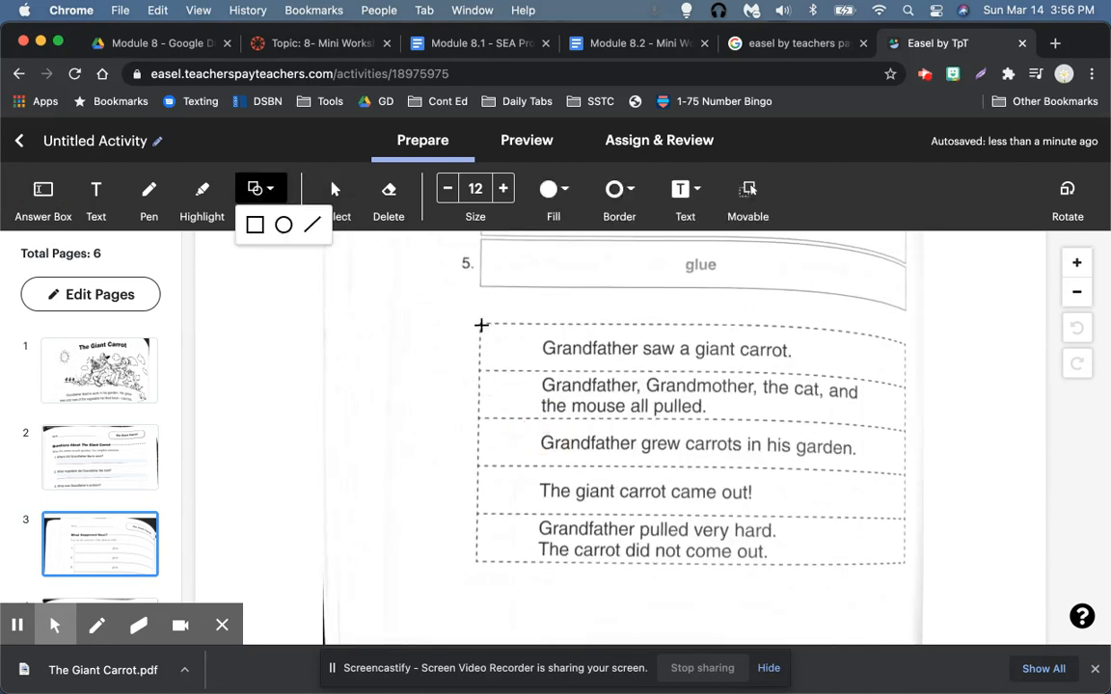
pyautogui.moveTo(480, 324)
pyautogui.mouseDown()
pyautogui.moveTo(577, 369)
pyautogui.moveTo(803, 364)
pyautogui.moveTo(900, 379)
pyautogui.moveTo(890, 372)
pyautogui.mouseUp()
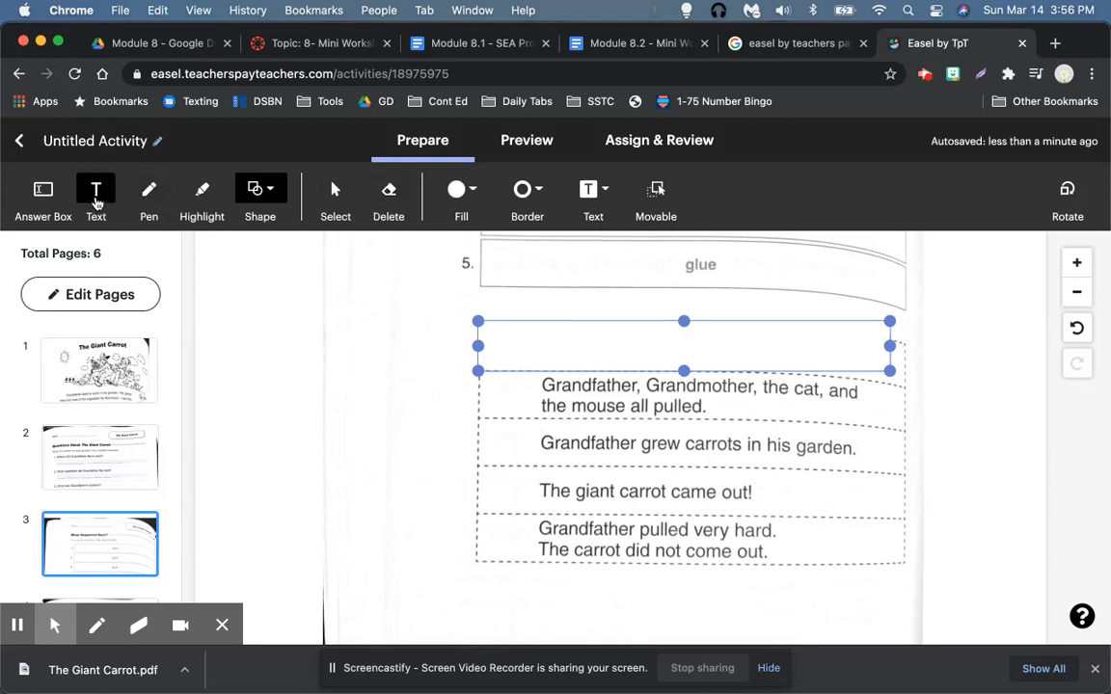
pyautogui.click(97, 198)
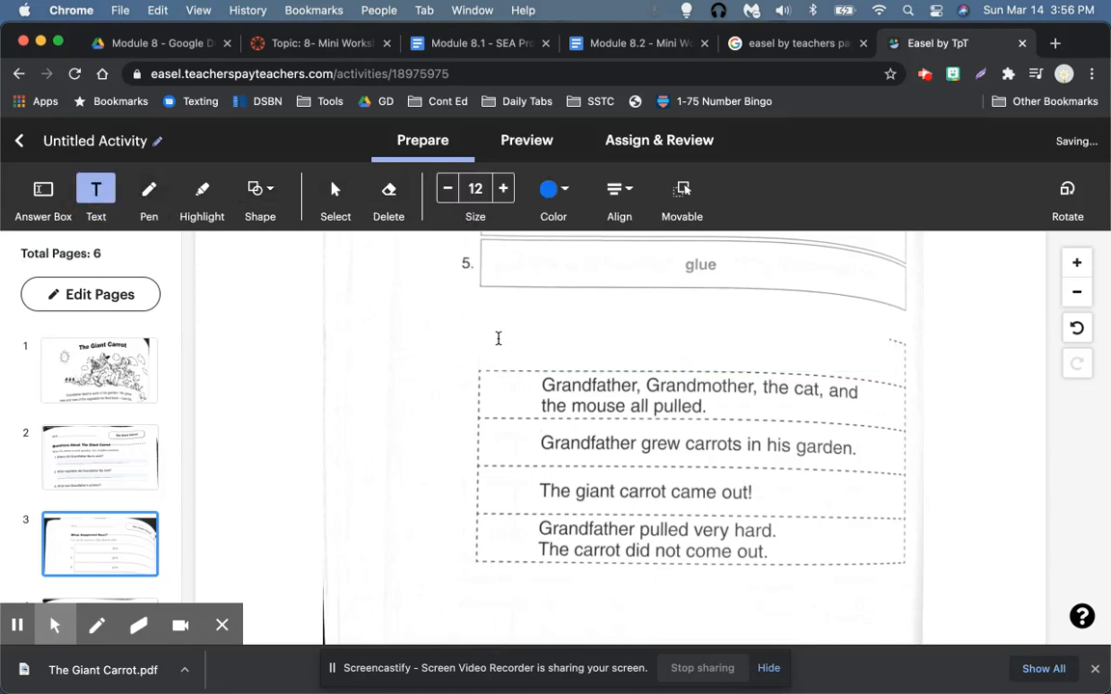
# Step: Type 'Grandfather pulled very hard. The carrot did not come out.' over the covered strip
pyautogui.click(486, 336)
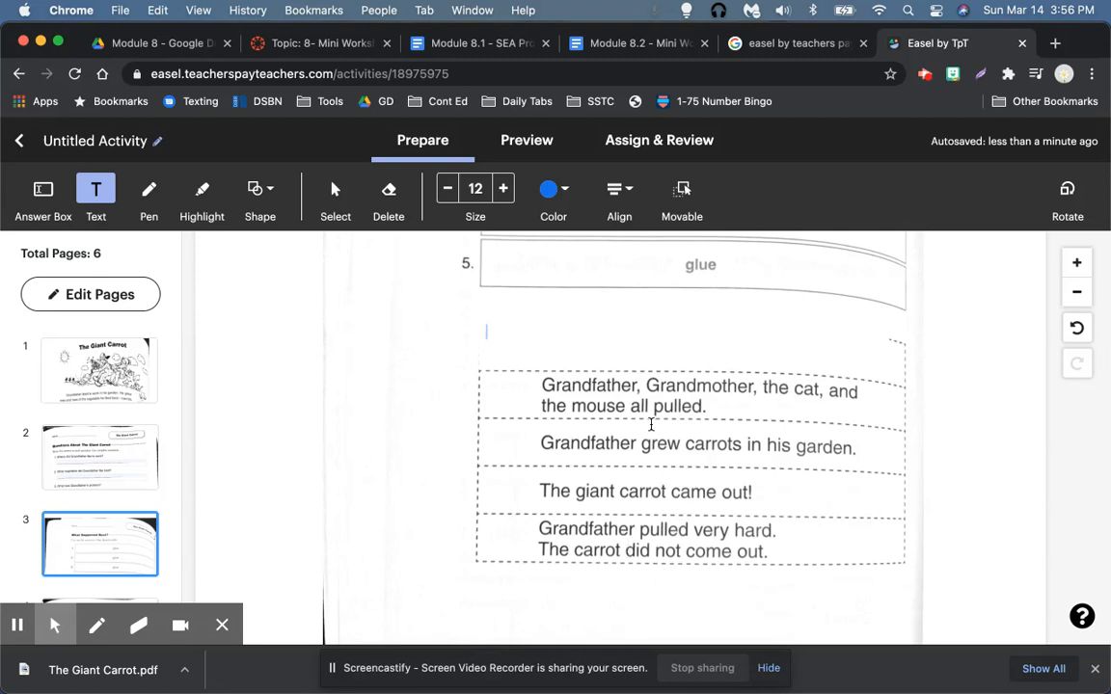
pyautogui.write('Grandfather pulled very hard. ')
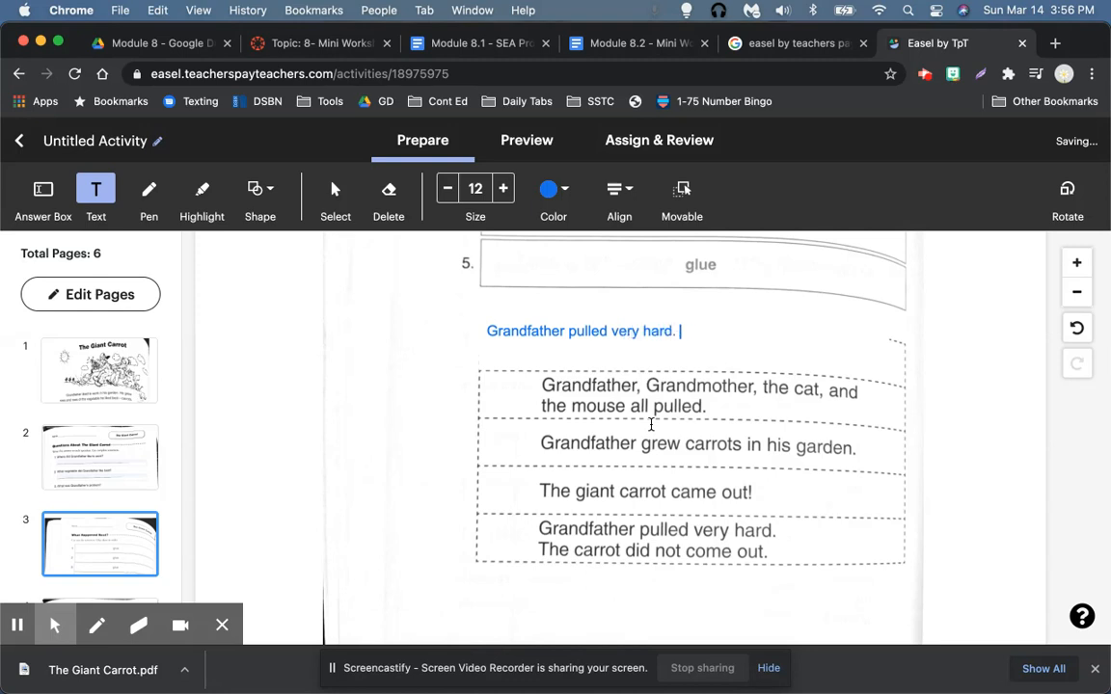
pyautogui.write('The carrot did not come out.')
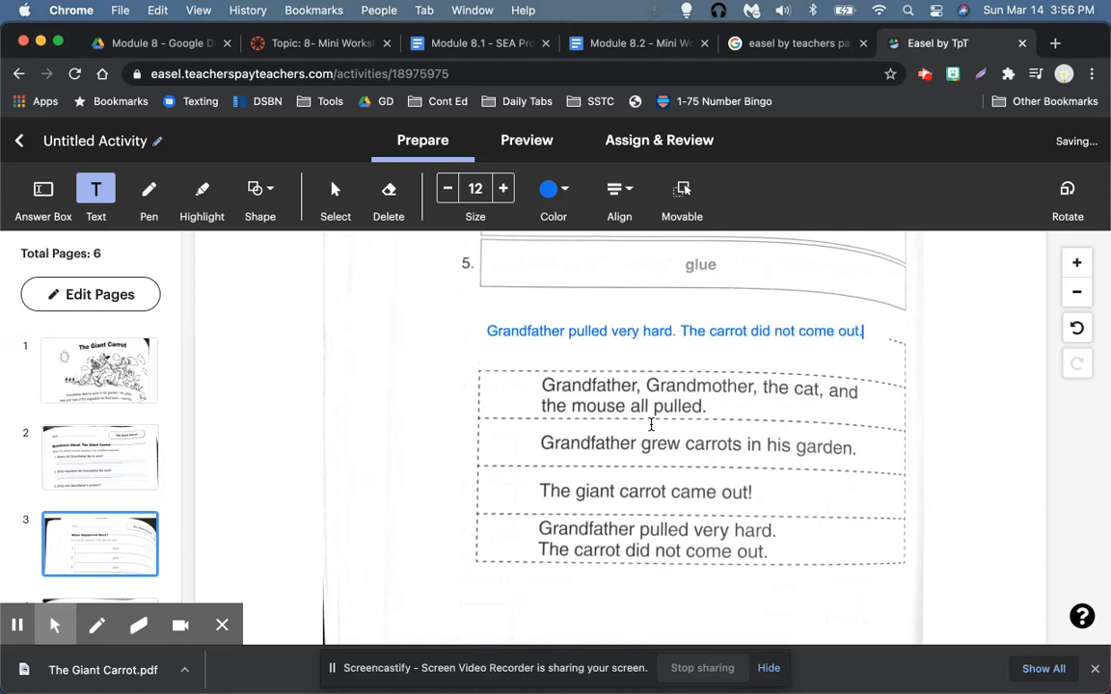
pyautogui.click(790, 331)
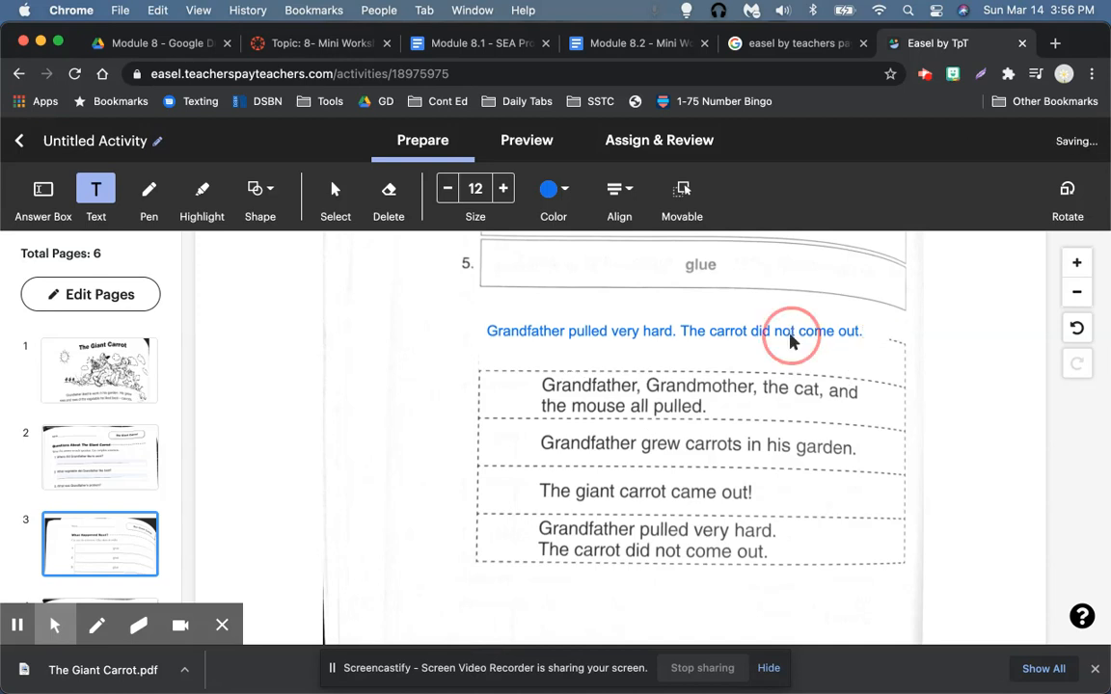
# Step: Set the sentence to size 16 black text and line it up with the strip
pyautogui.click(745, 330)
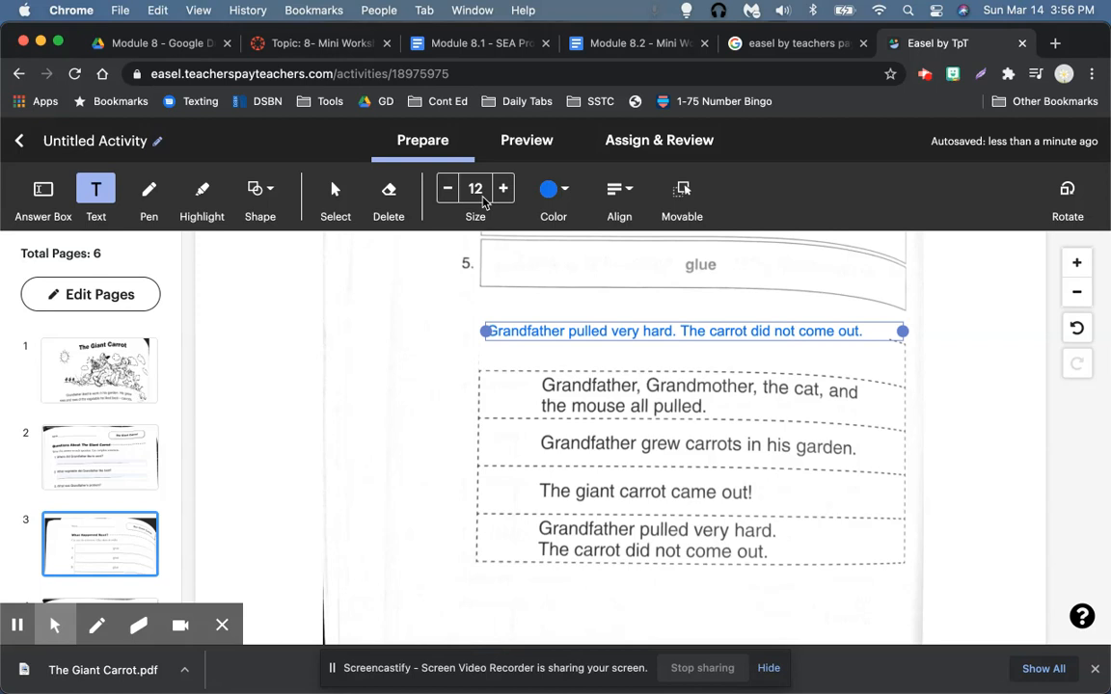
pyautogui.click(503, 188)
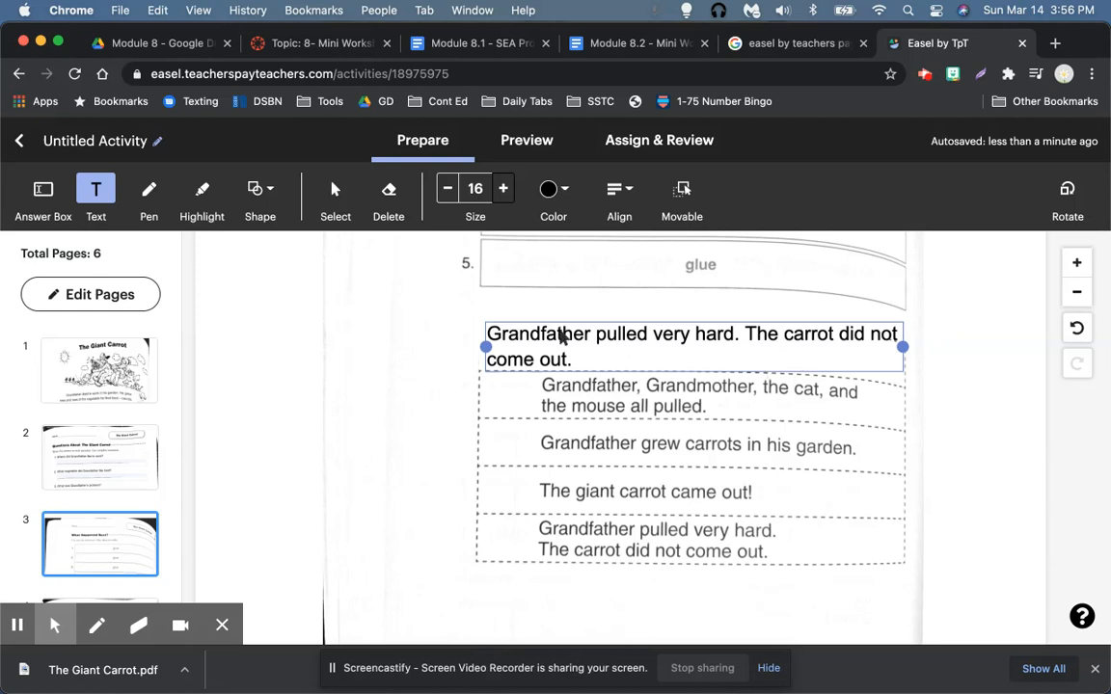
pyautogui.moveTo(577, 330); pyautogui.dragTo(572, 331)
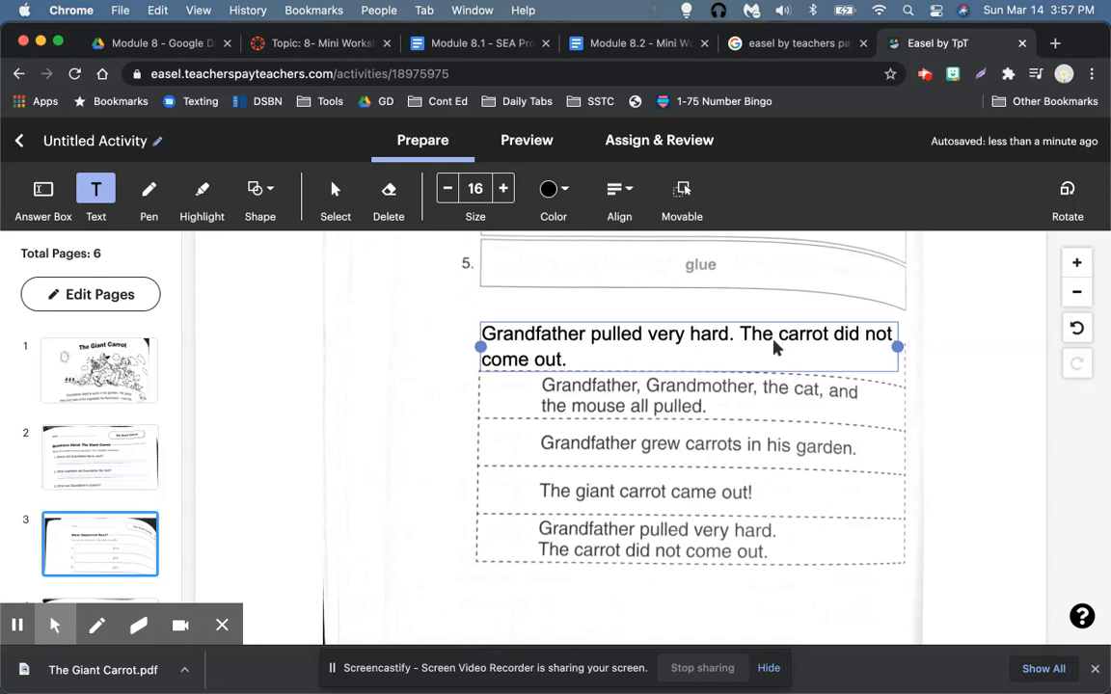
pyautogui.click(508, 335)
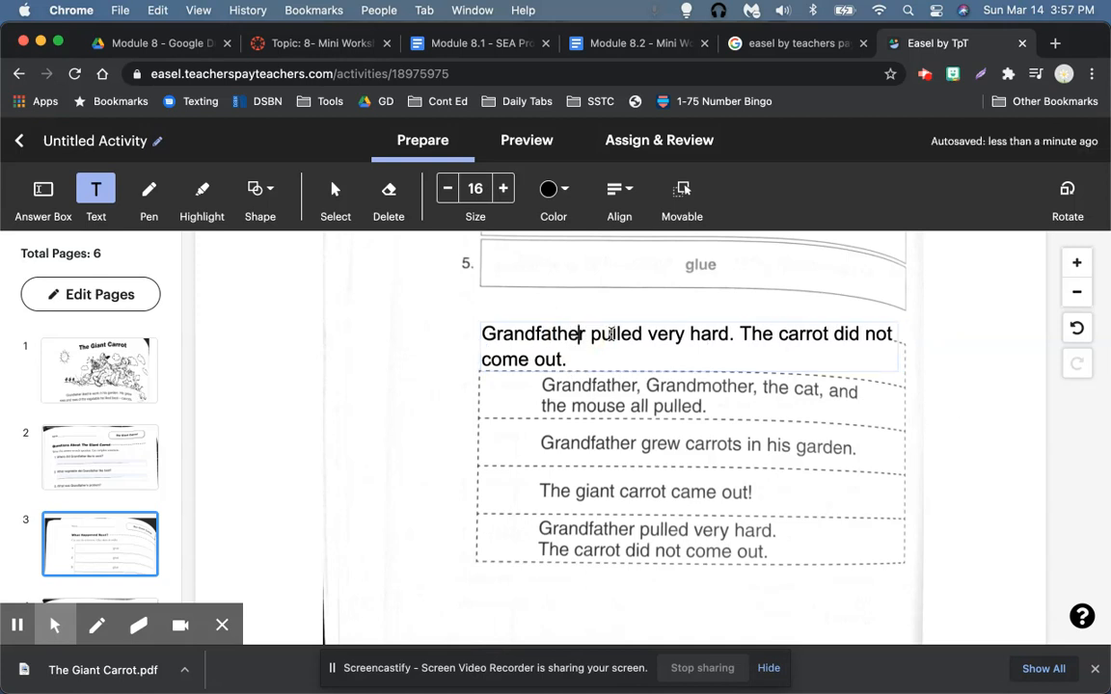
pyautogui.click(557, 324)
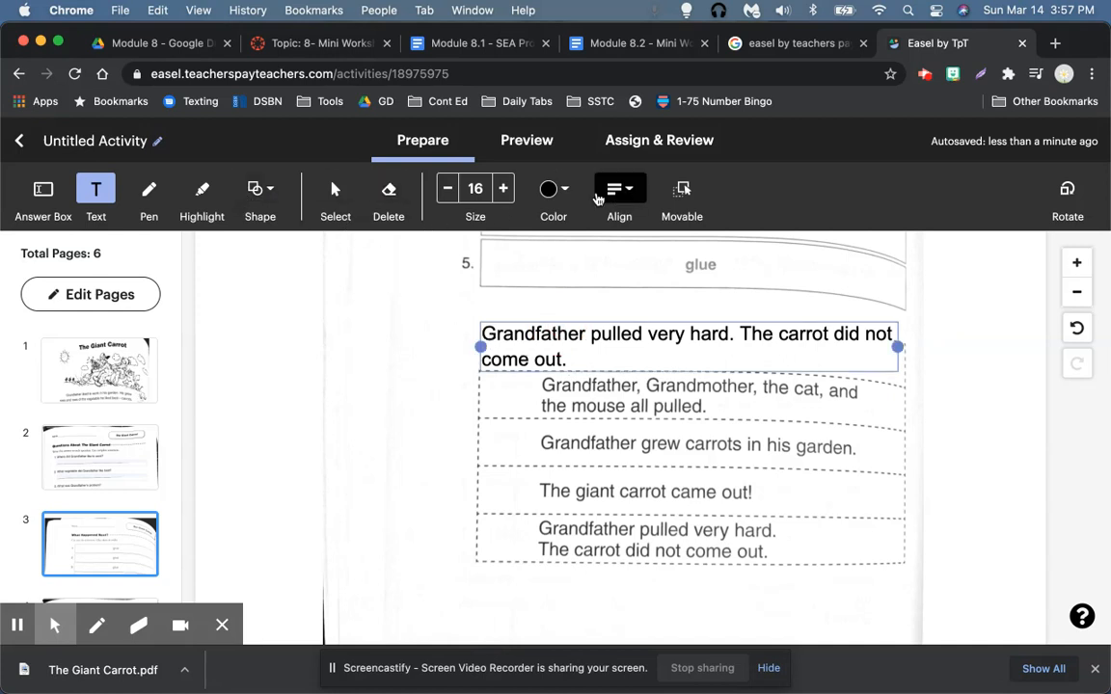
pyautogui.click(568, 189)
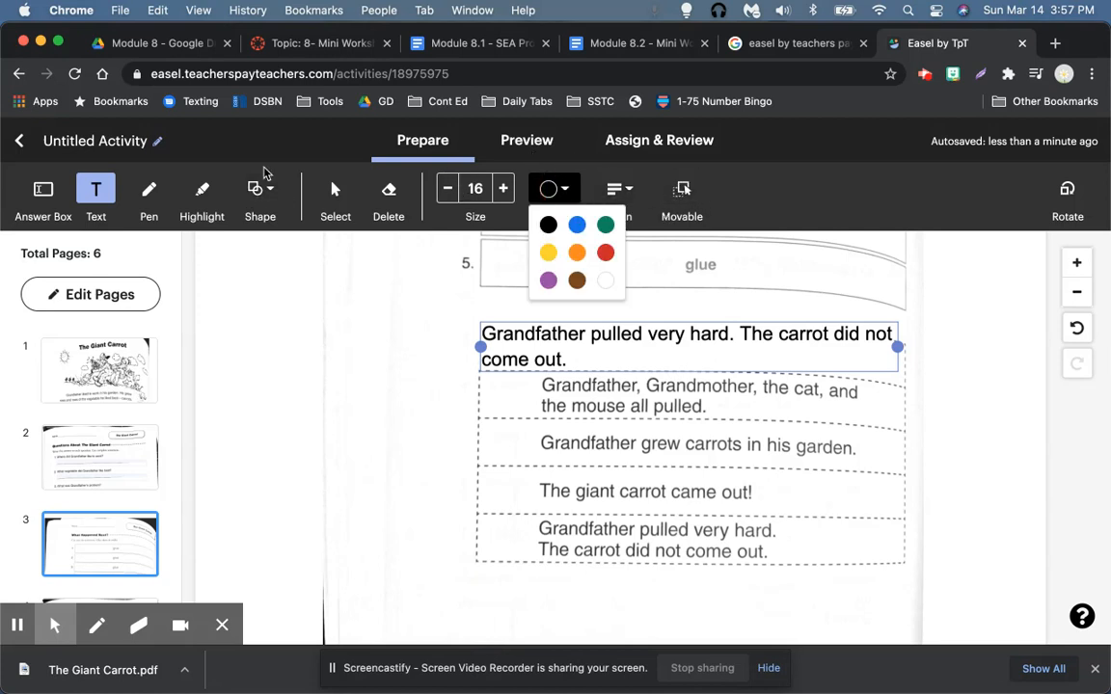
pyautogui.click(269, 190)
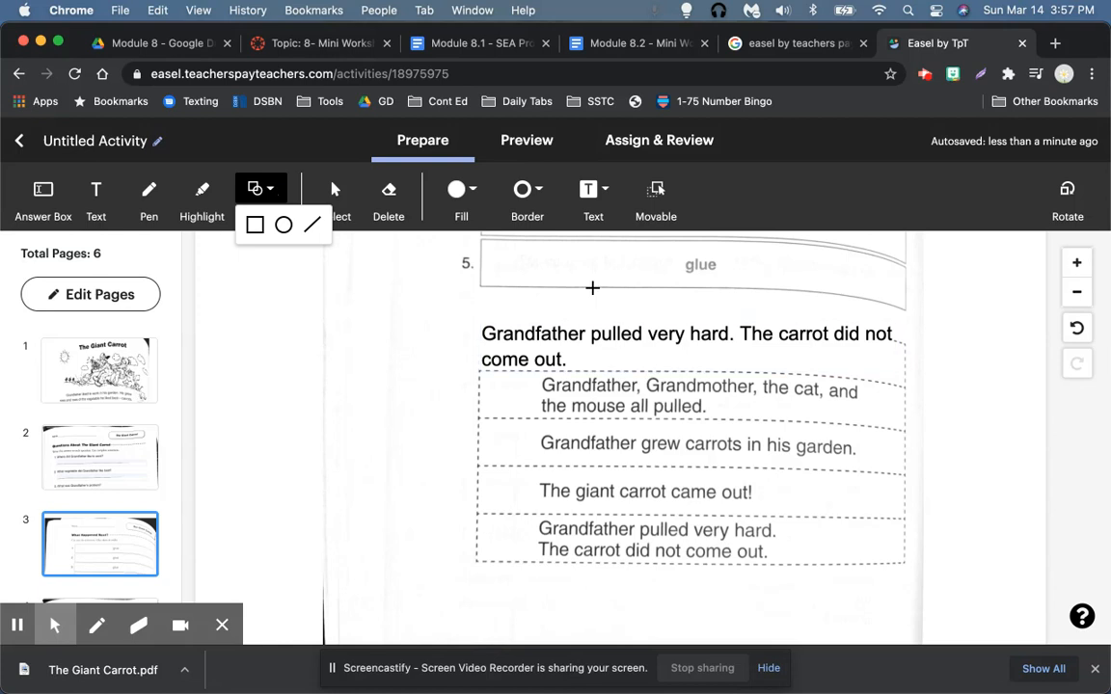
pyautogui.click(591, 334)
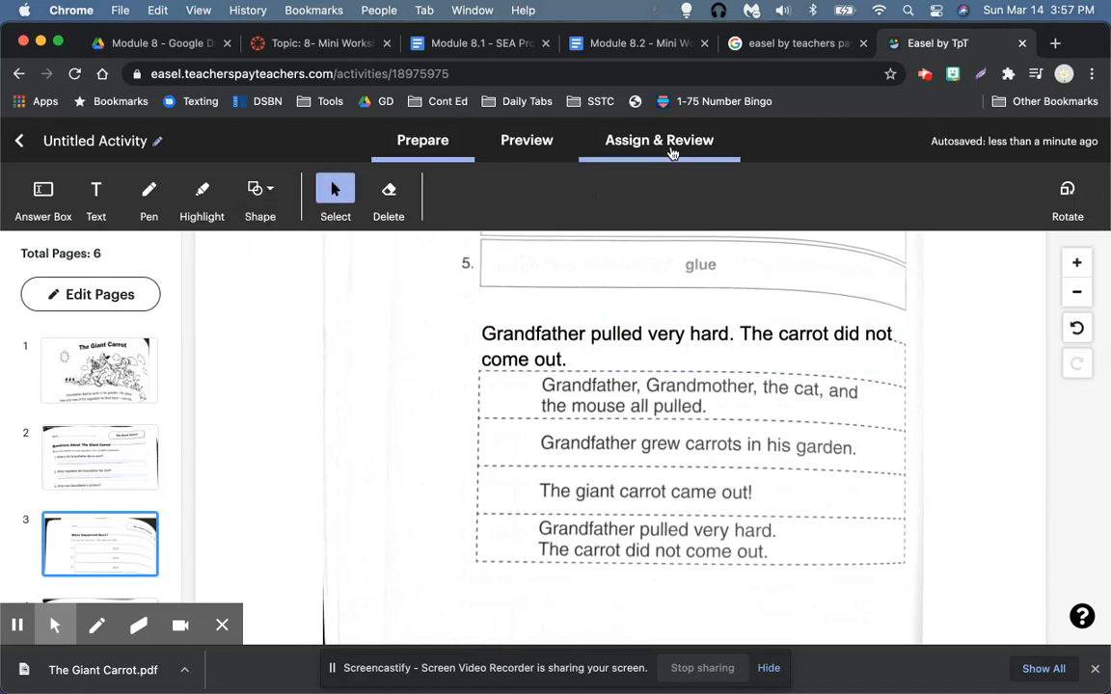
# Step: Turn on Movable for the Grandfather sentence box and review page 3
pyautogui.click(612, 355)
pyautogui.click(682, 186)
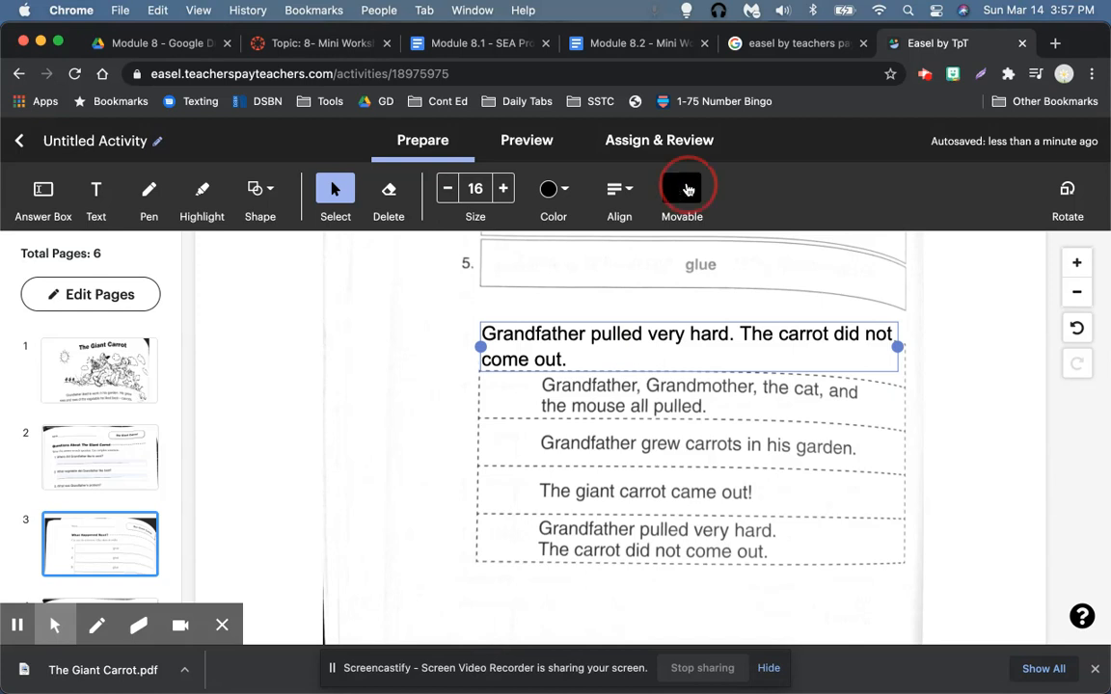
pyautogui.scroll(3, 776, 365)
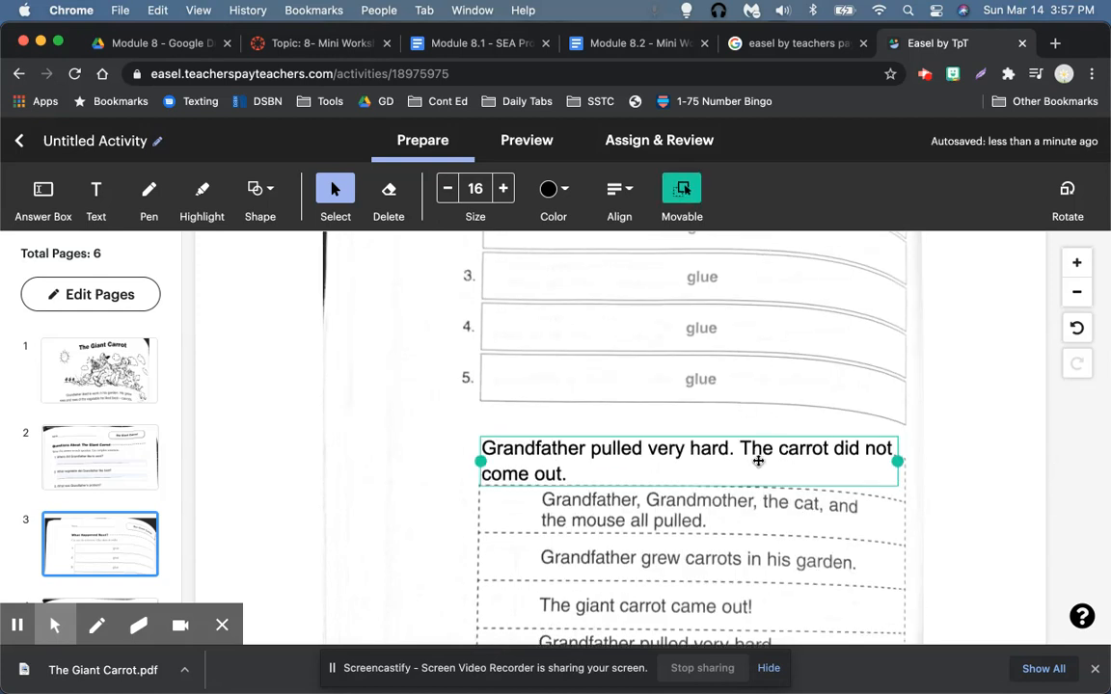
pyautogui.scroll(-5, 758, 461)
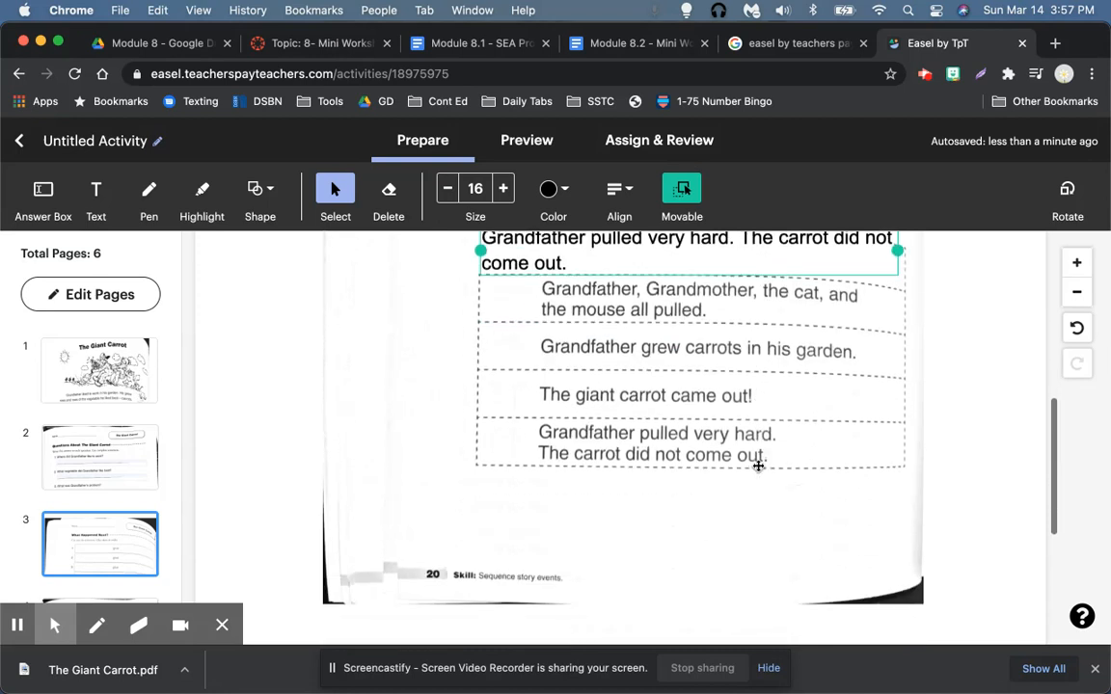
pyautogui.scroll(3, 758, 466)
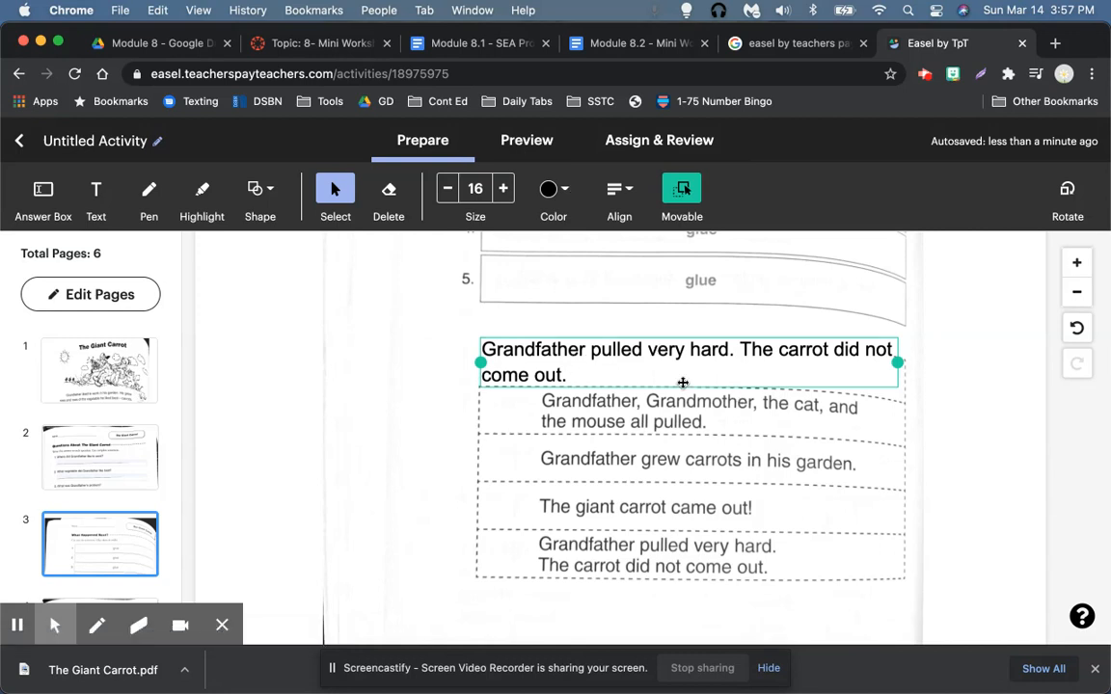
pyautogui.scroll(5, 682, 383)
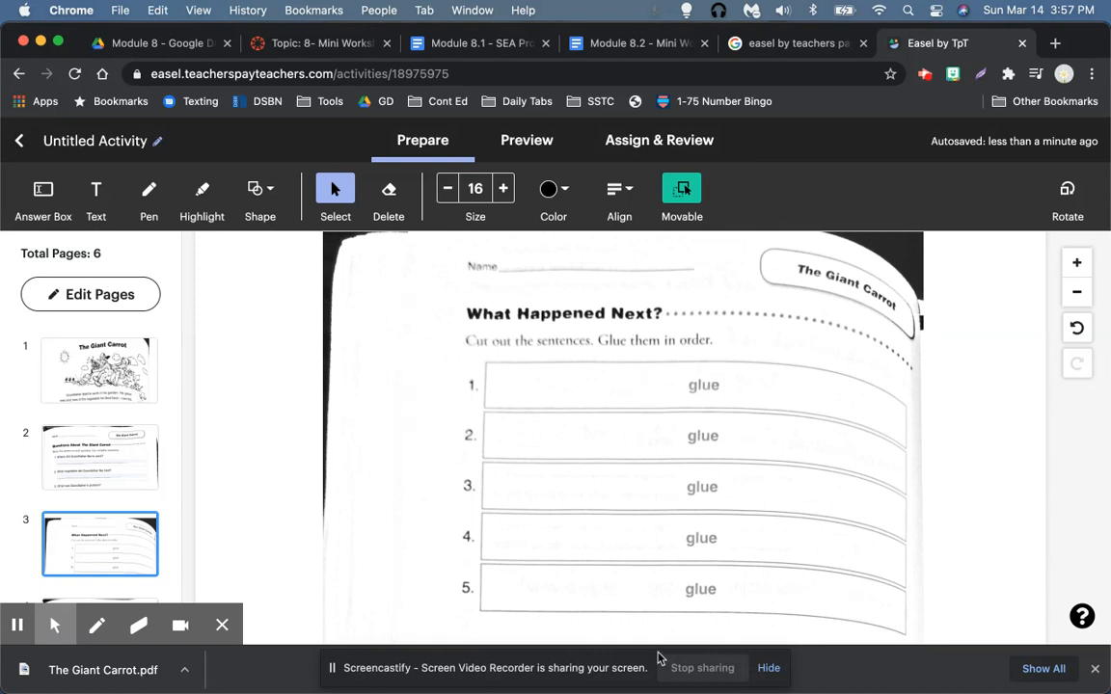
pyautogui.scroll(-9, 706, 498)
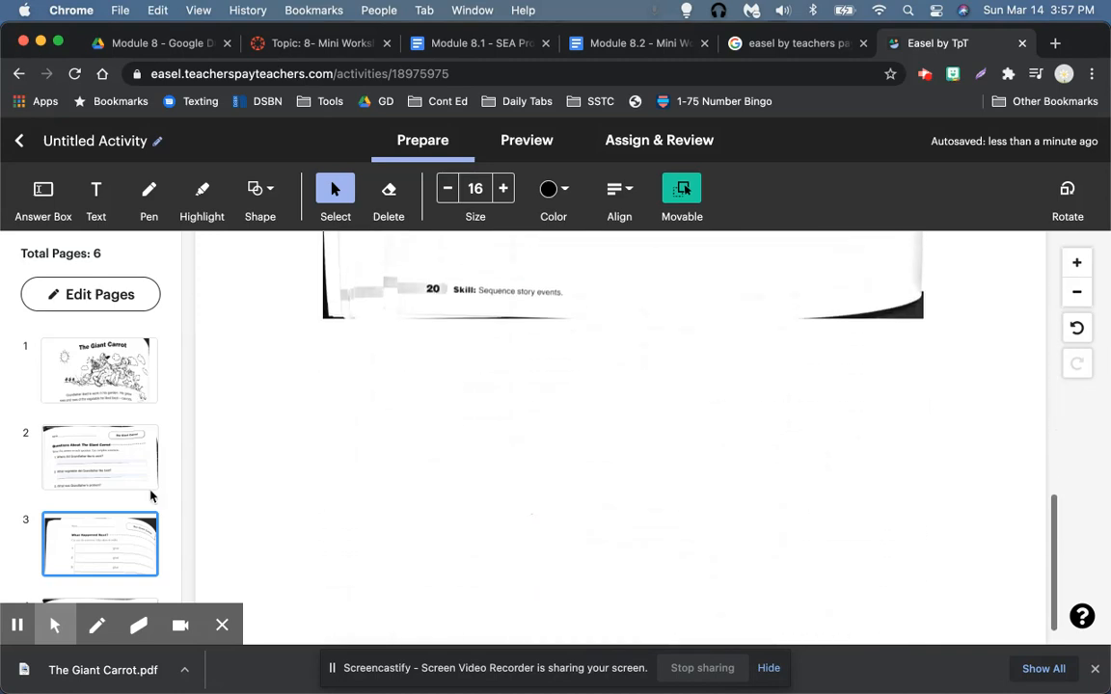
pyautogui.scroll(-5, 151, 495)
# Step: Scroll through page 4's Vegetable Garden worksheet, then move on to page 5, Short Vowel Sounds
pyautogui.click(103, 405)
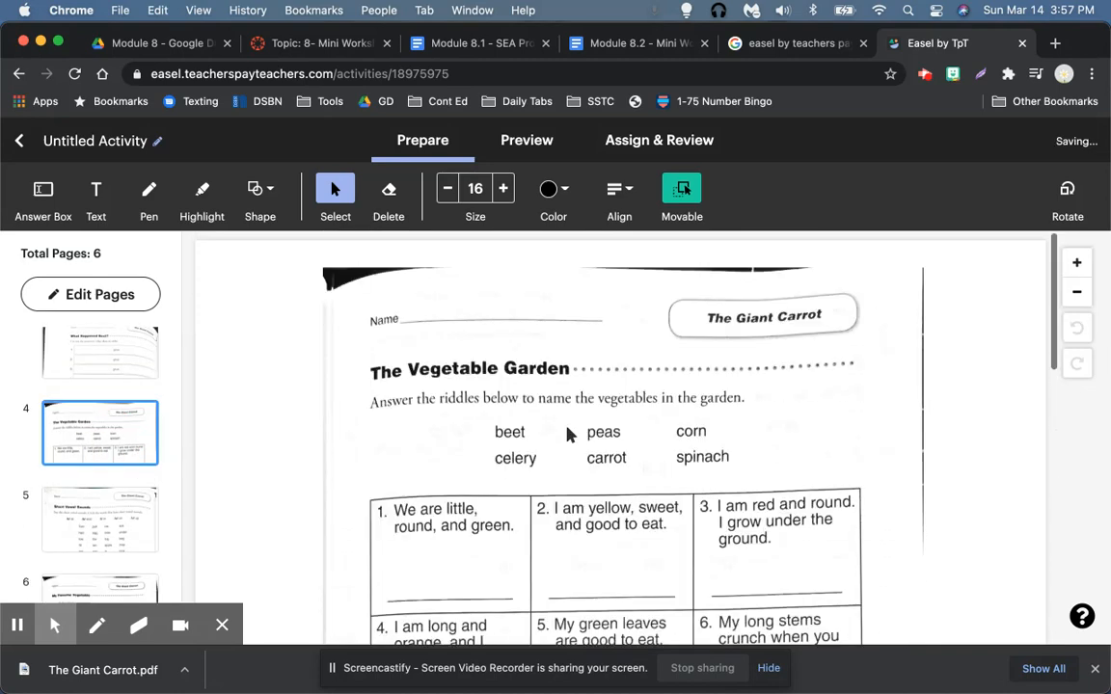
pyautogui.scroll(-2, 569, 435)
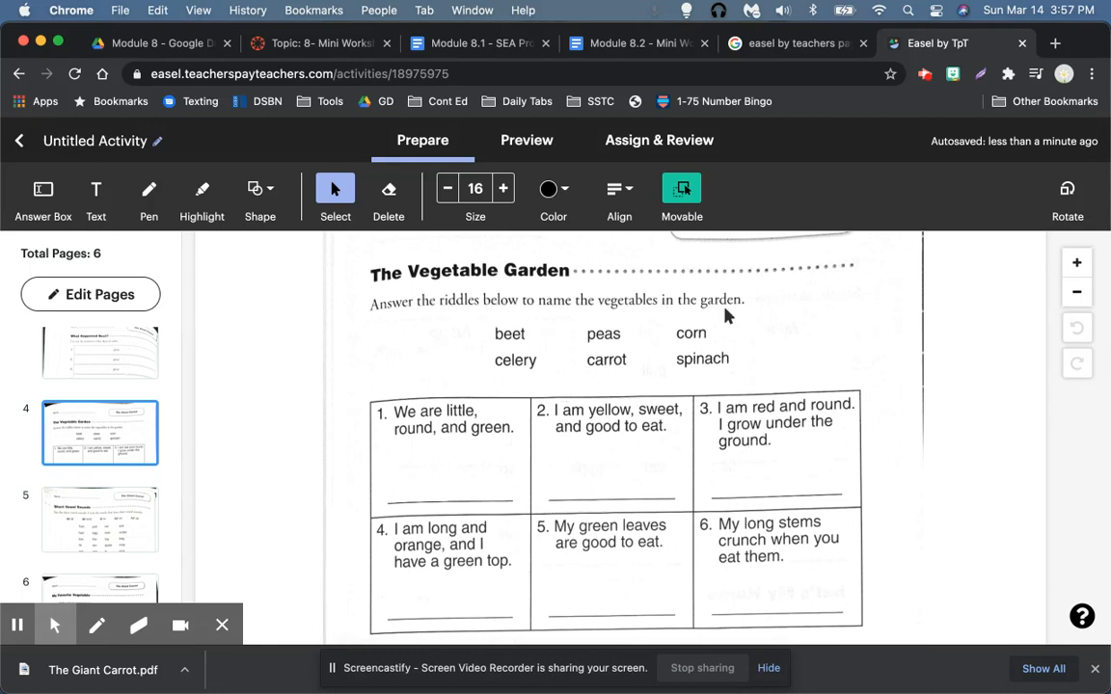
pyautogui.scroll(-2, 755, 318)
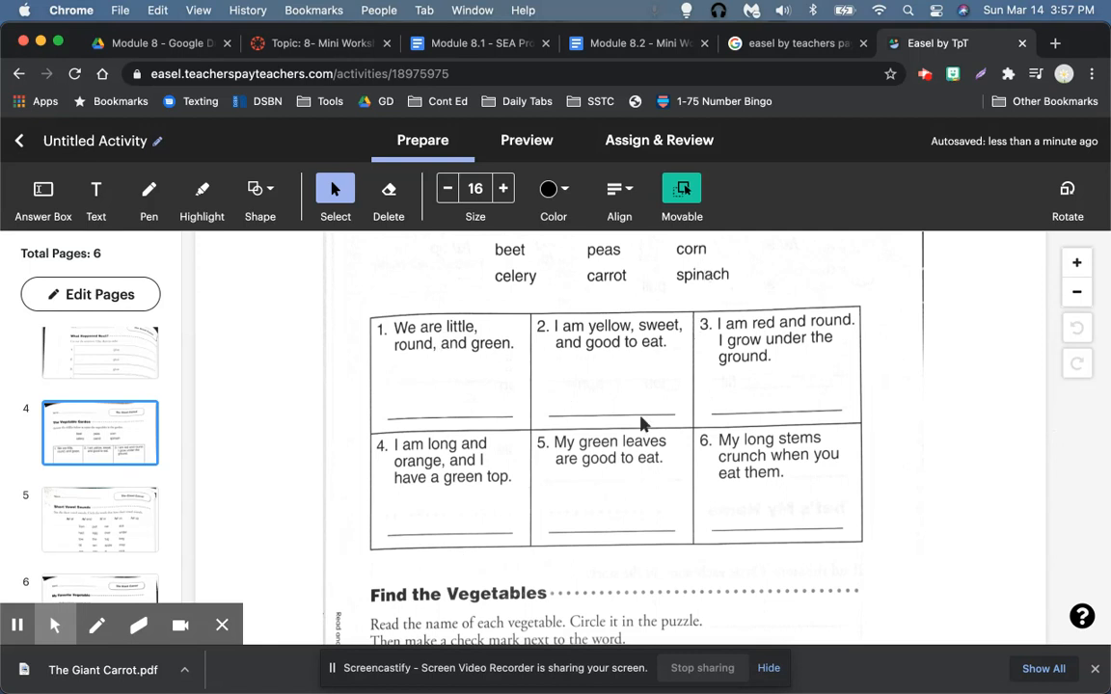
pyautogui.scroll(-7, 675, 387)
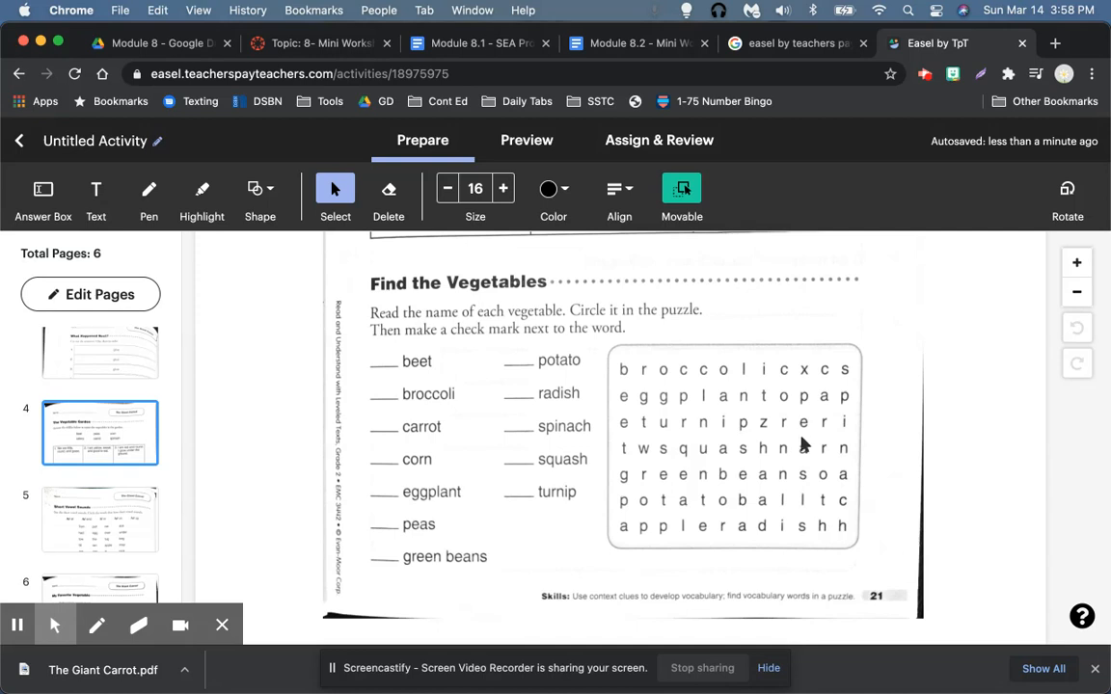
pyautogui.scroll(-2, 803, 443)
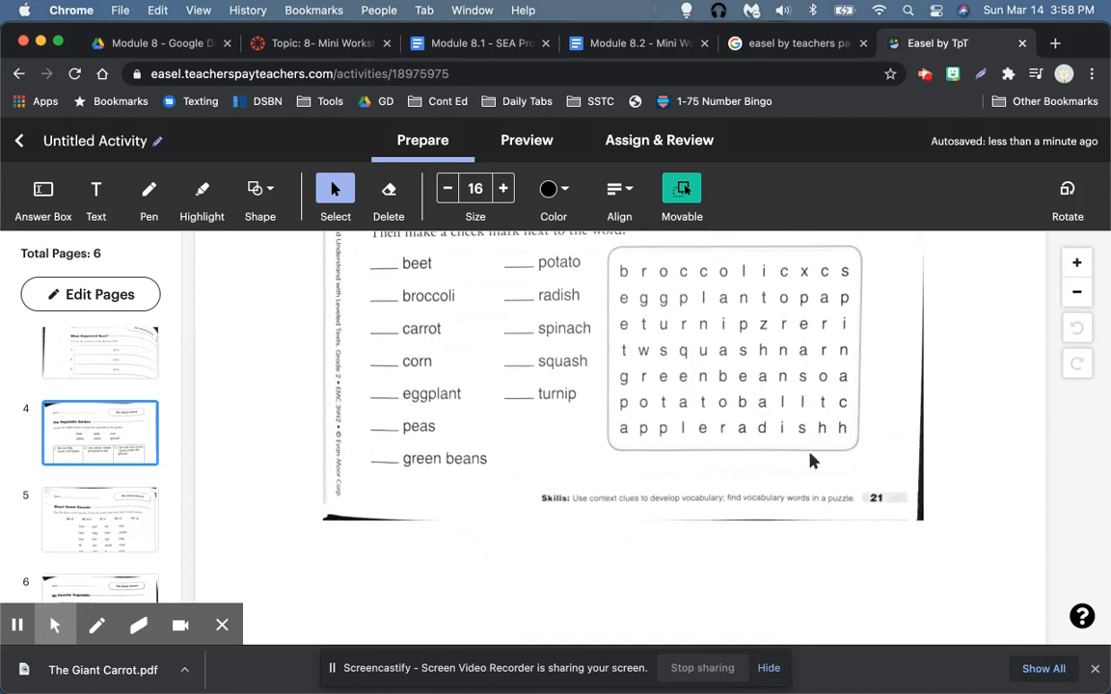
pyautogui.scroll(-4, 810, 460)
pyautogui.click(96, 521)
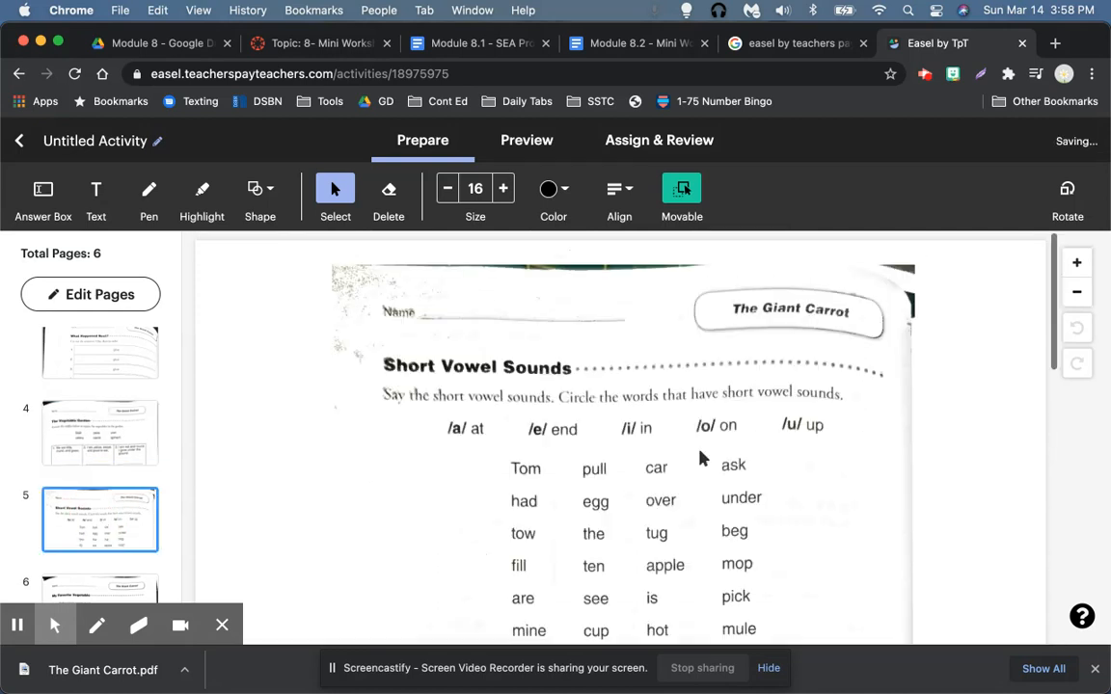
# Step: Draw an oval shape over the word 'under' on page 5
pyautogui.scroll(-2, 701, 459)
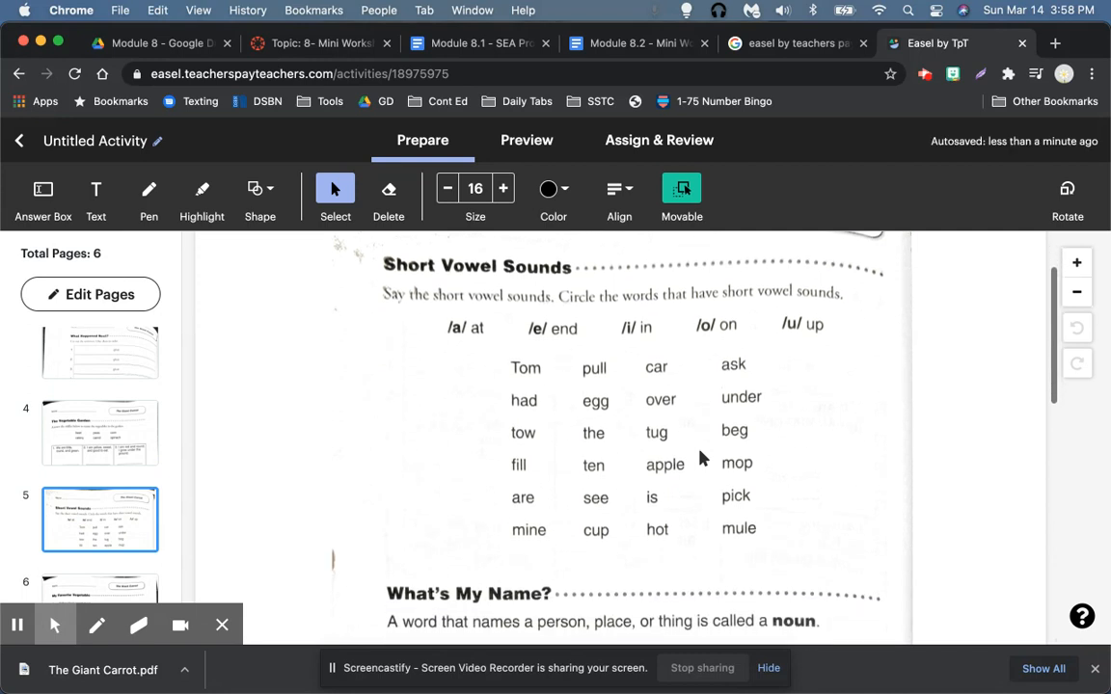
pyautogui.click(267, 194)
pyautogui.click(283, 222)
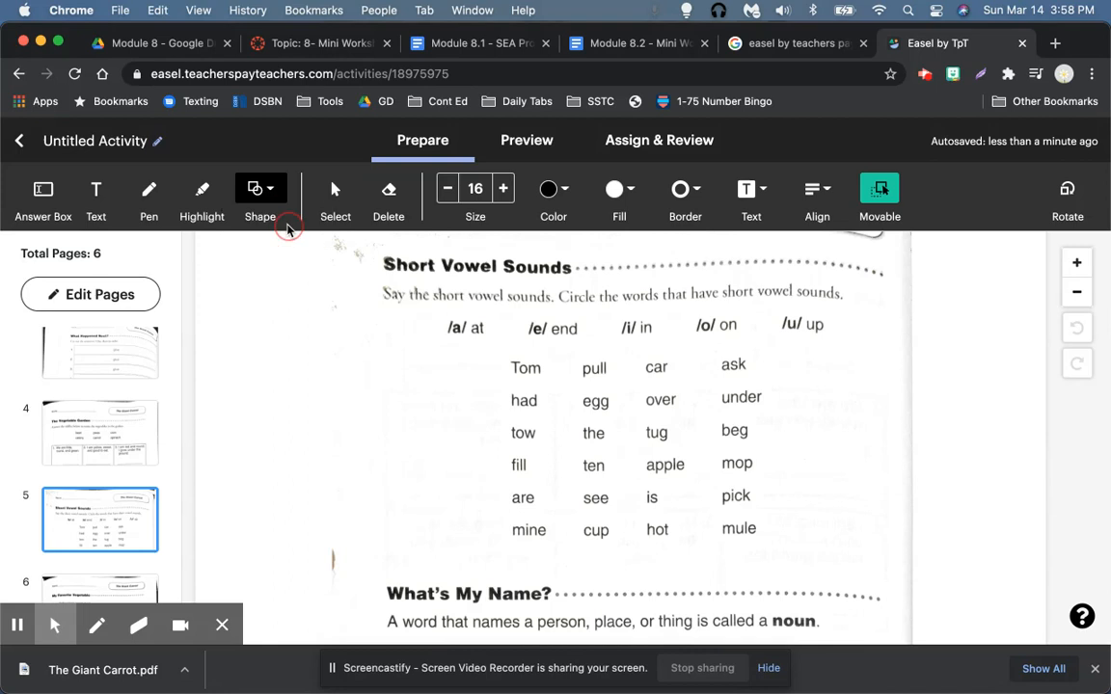
pyautogui.moveTo(719, 393); pyautogui.dragTo(782, 421)
pyautogui.click(755, 402)
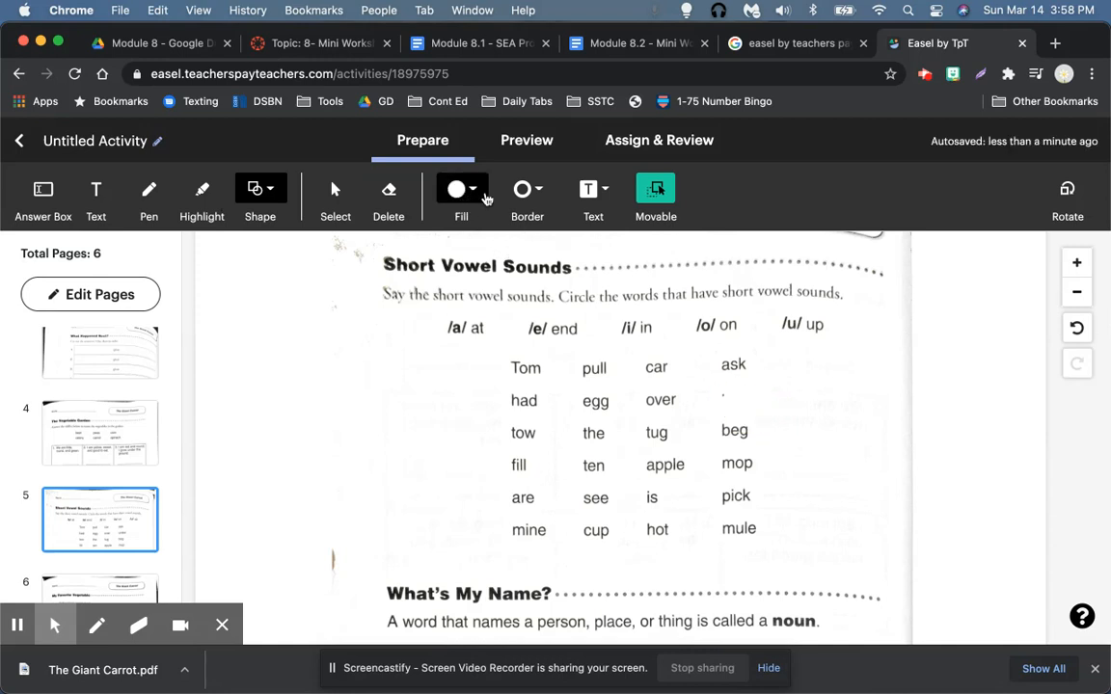
# Step: Set the shape's fill to none and place a small shape beside 'beg'
pyautogui.click(486, 197)
pyautogui.click(487, 282)
pyautogui.click(515, 282)
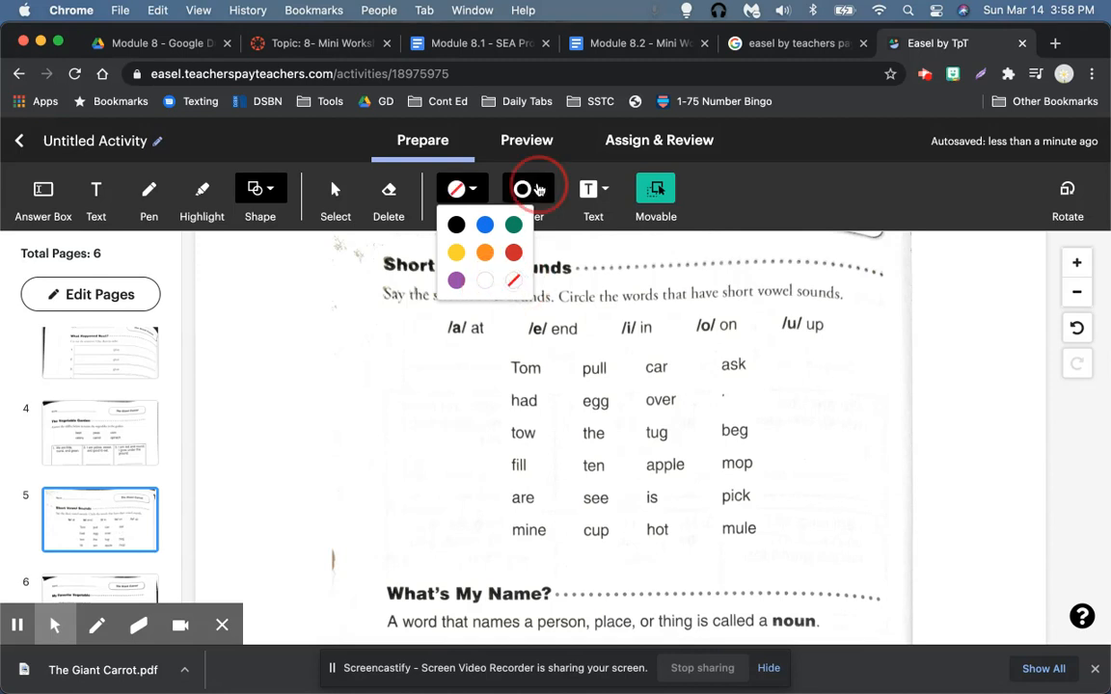
pyautogui.click(529, 189)
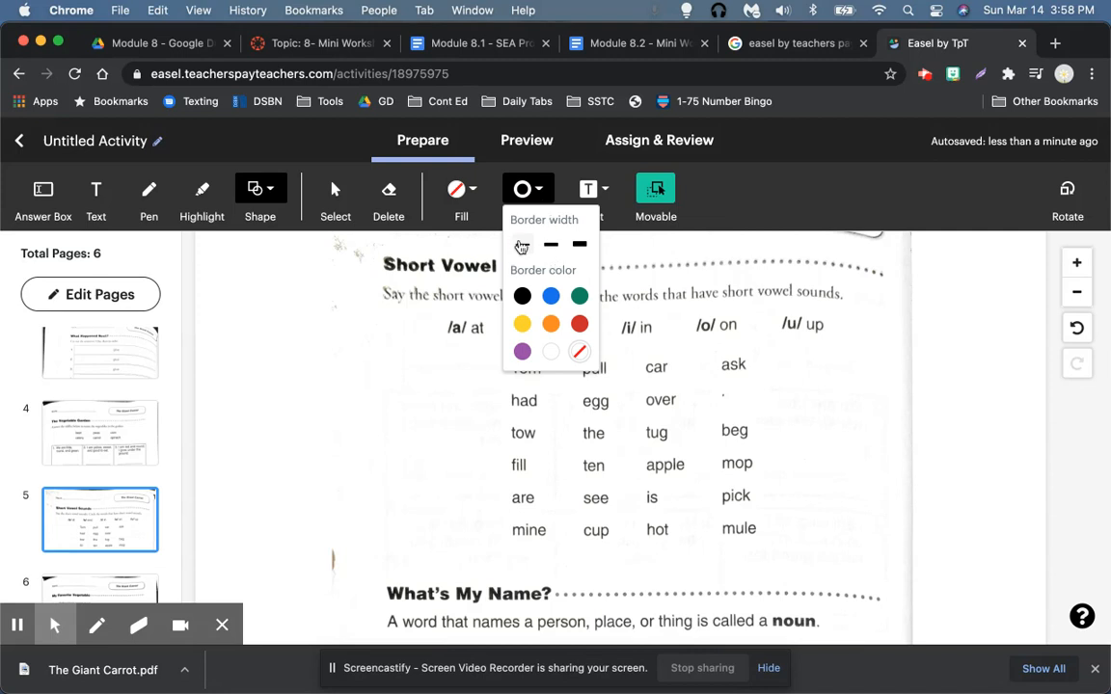
pyautogui.click(815, 434)
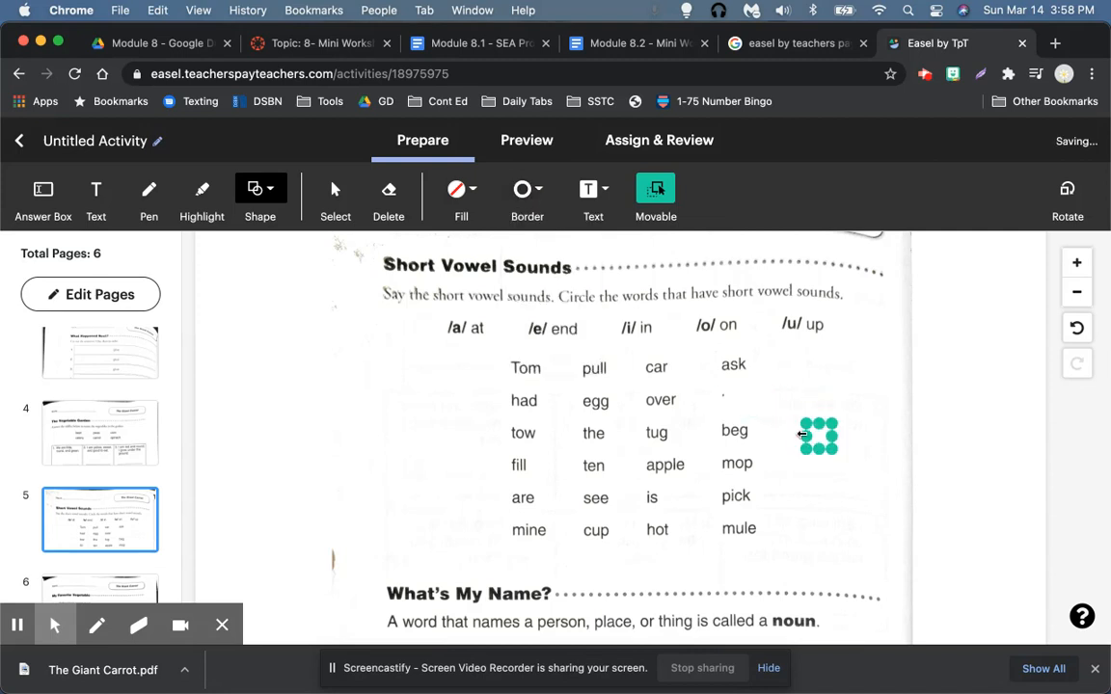
# Step: Delete the stray shape beside 'beg' and shift the new shape toward 'under'
pyautogui.moveTo(810, 434); pyautogui.dragTo(739, 408)
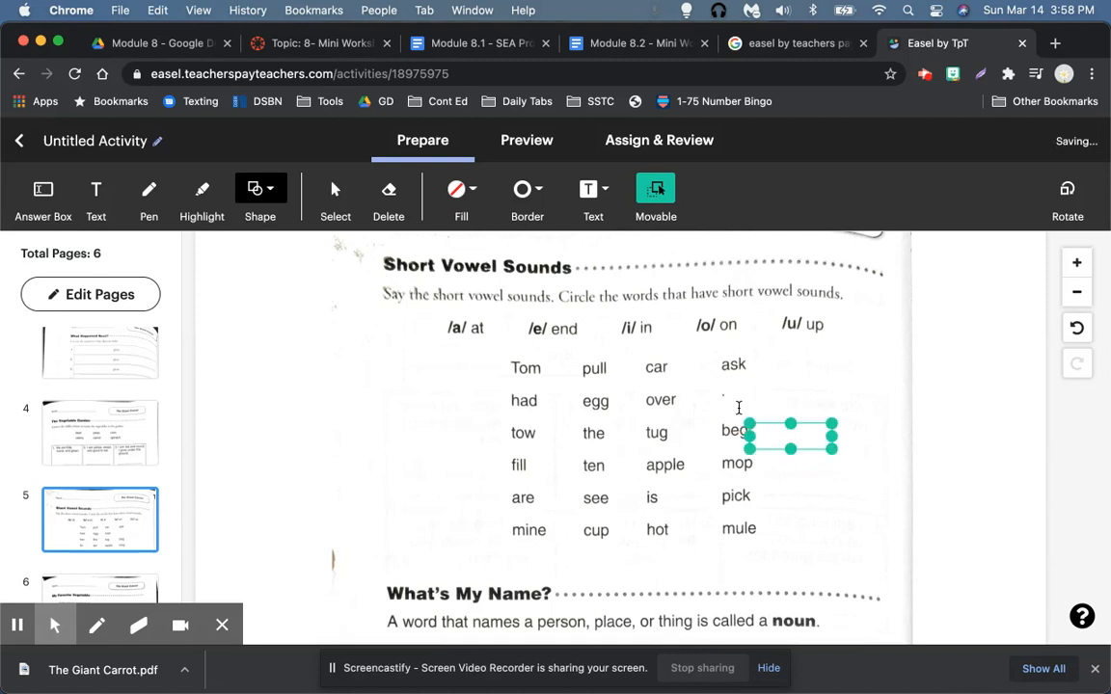
pyautogui.press('BackSpace')
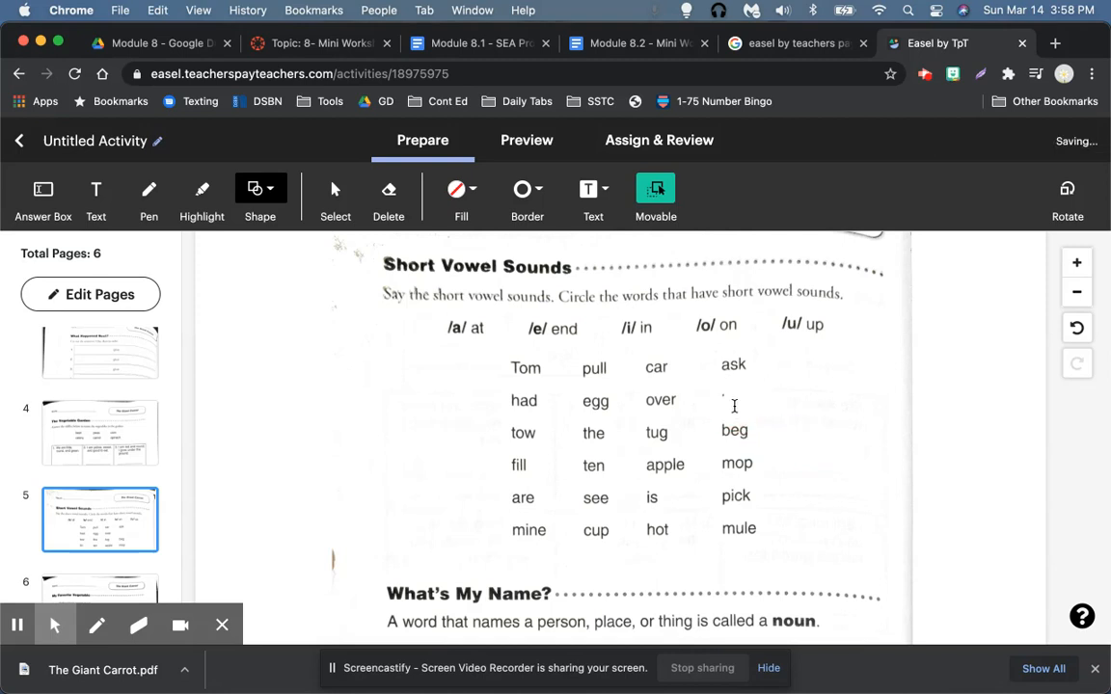
pyautogui.click(726, 413)
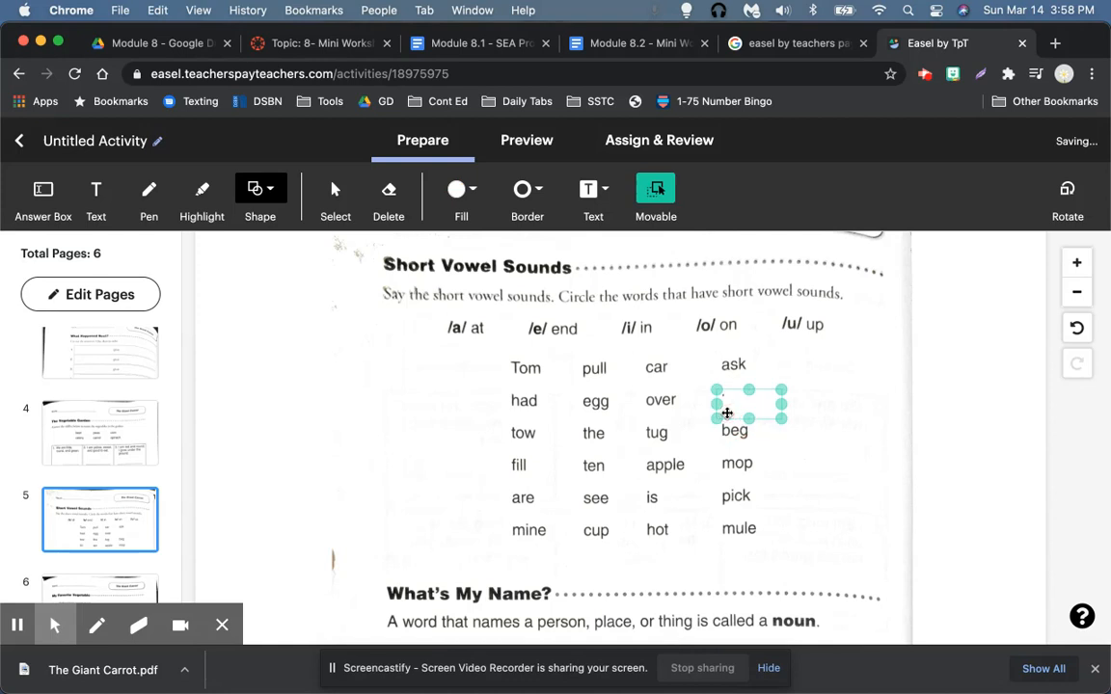
pyautogui.moveTo(766, 395); pyautogui.dragTo(751, 394)
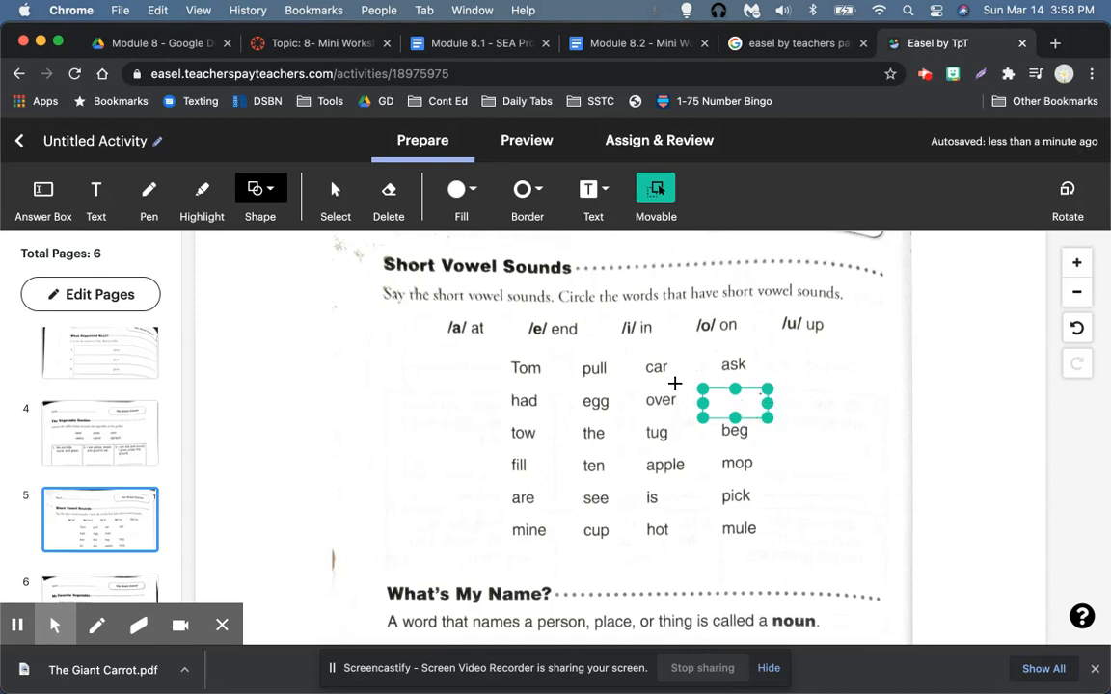
# Step: Draw an oval beside 'Tom' with no fill and a medium black border
pyautogui.click(280, 218)
pyautogui.click(281, 224)
pyautogui.moveTo(392, 372); pyautogui.dragTo(445, 396)
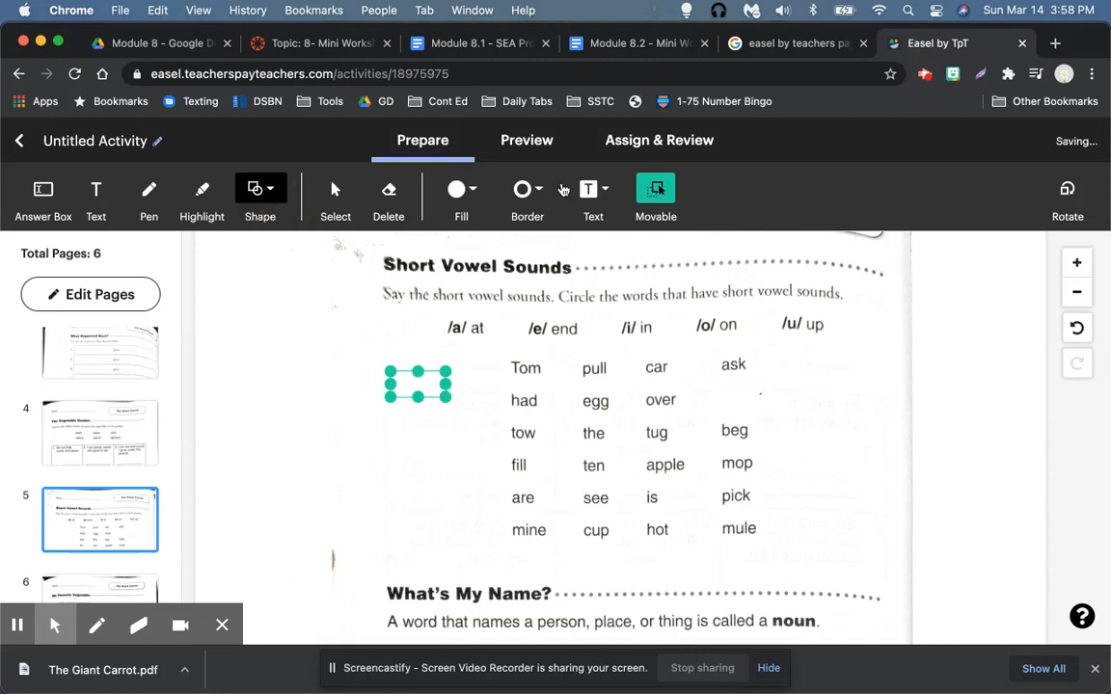
pyautogui.click(460, 189)
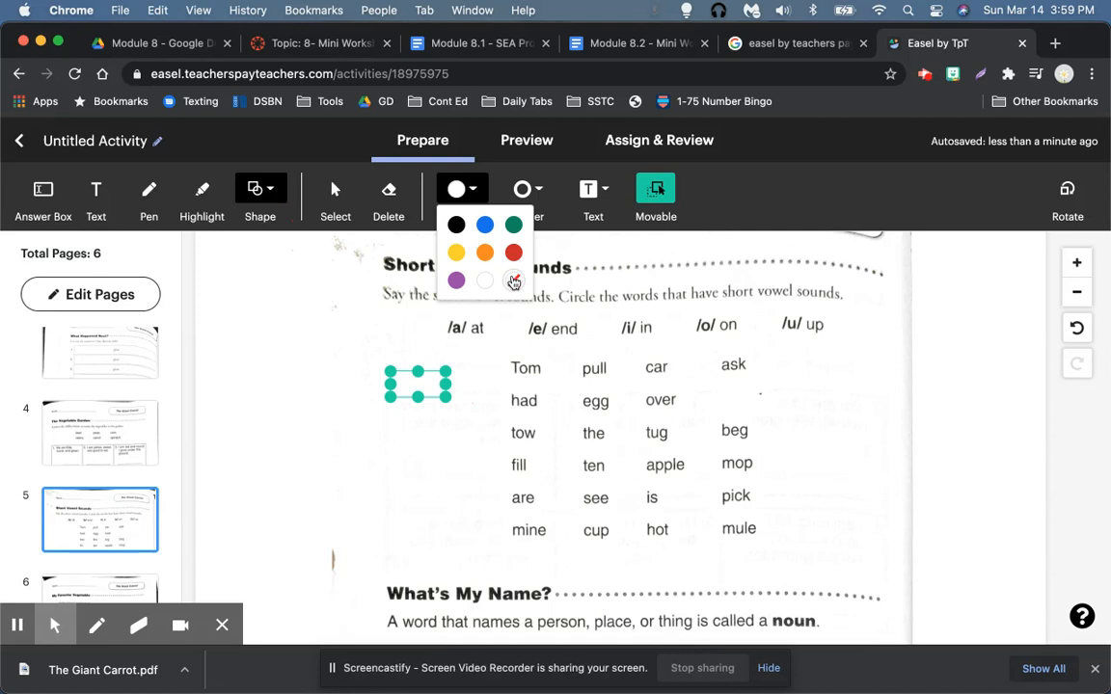
pyautogui.click(506, 281)
pyautogui.click(526, 190)
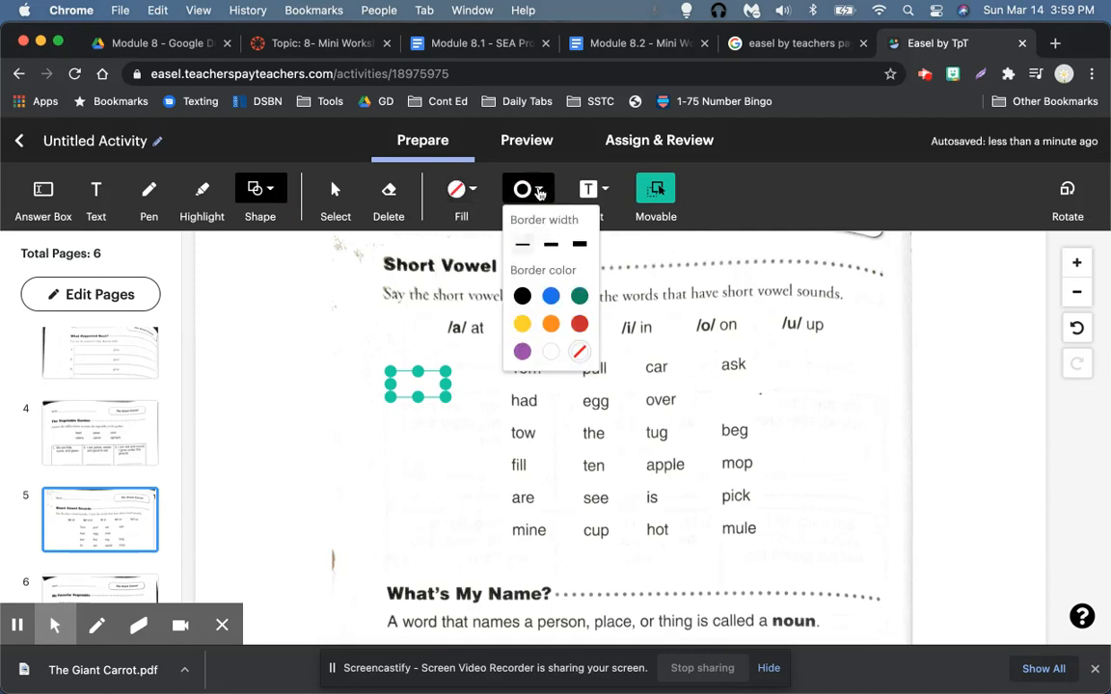
pyautogui.click(552, 245)
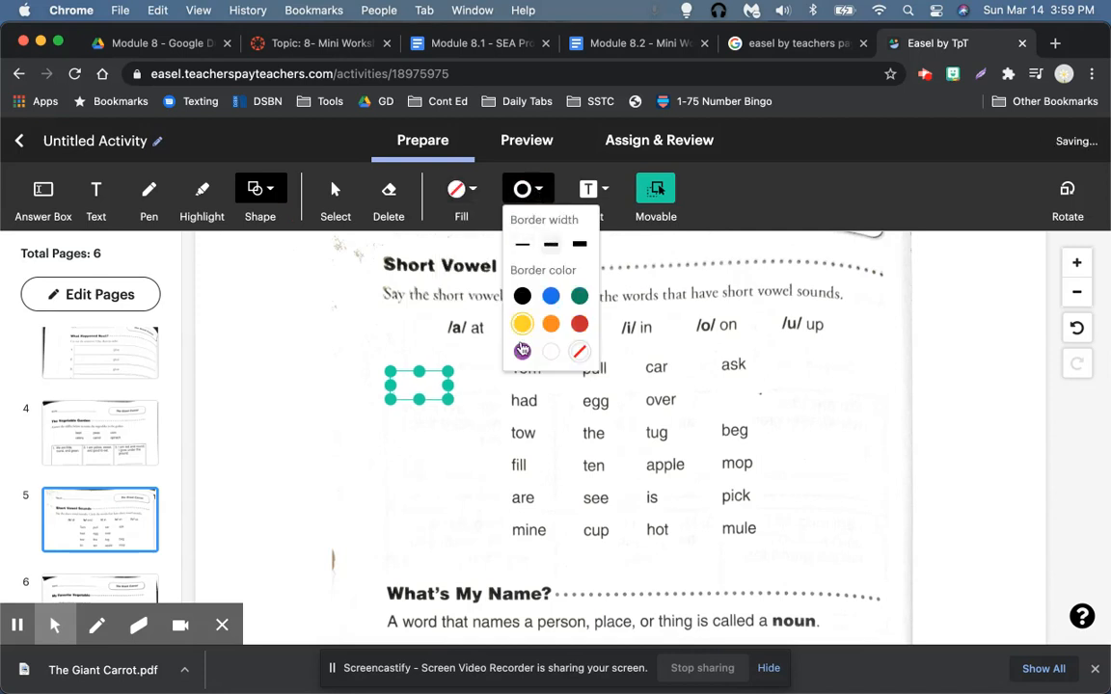
pyautogui.click(522, 296)
pyautogui.click(458, 449)
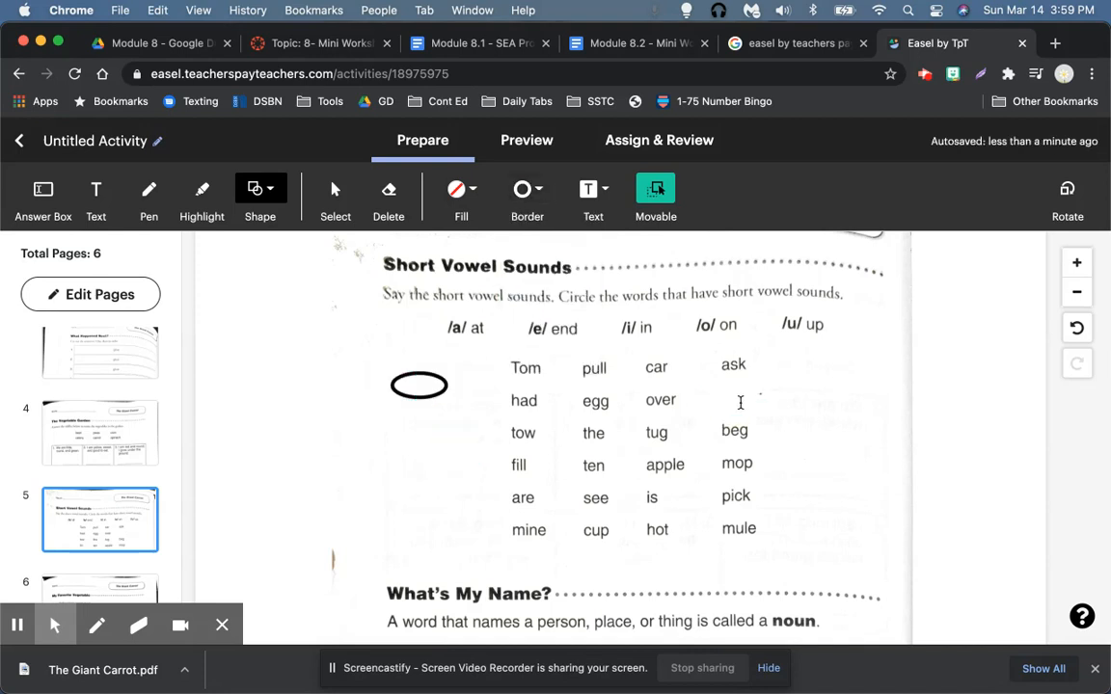
# Step: Delete the white shape that was covering the word 'under'
pyautogui.click(739, 402)
pyautogui.click(711, 404)
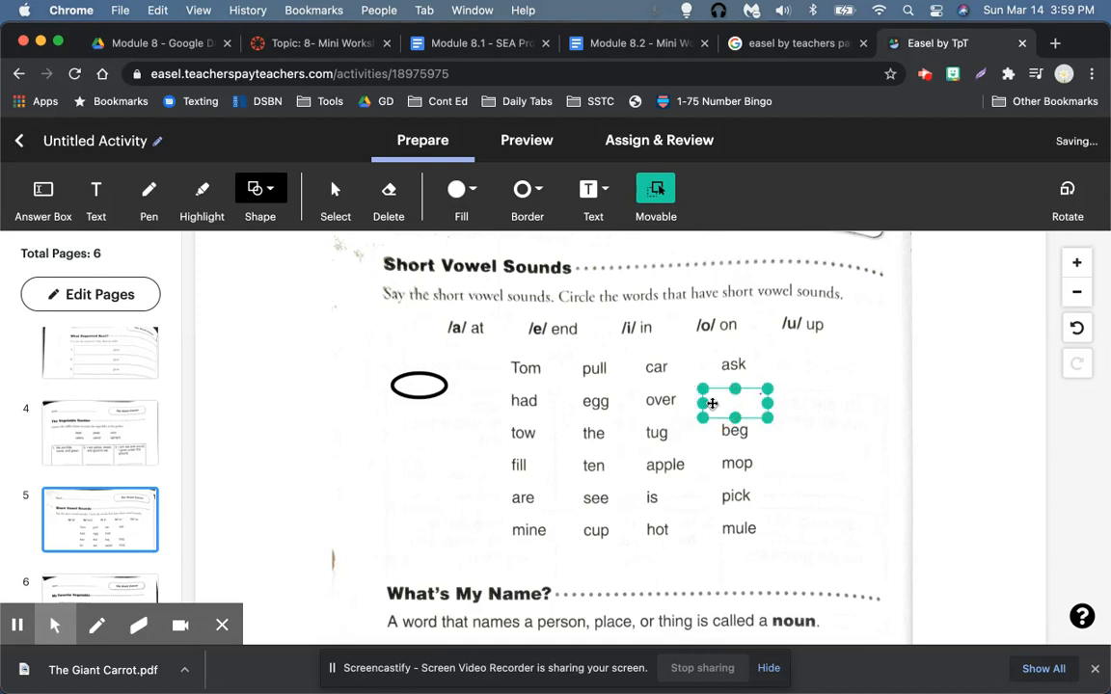
pyautogui.press('Delete')
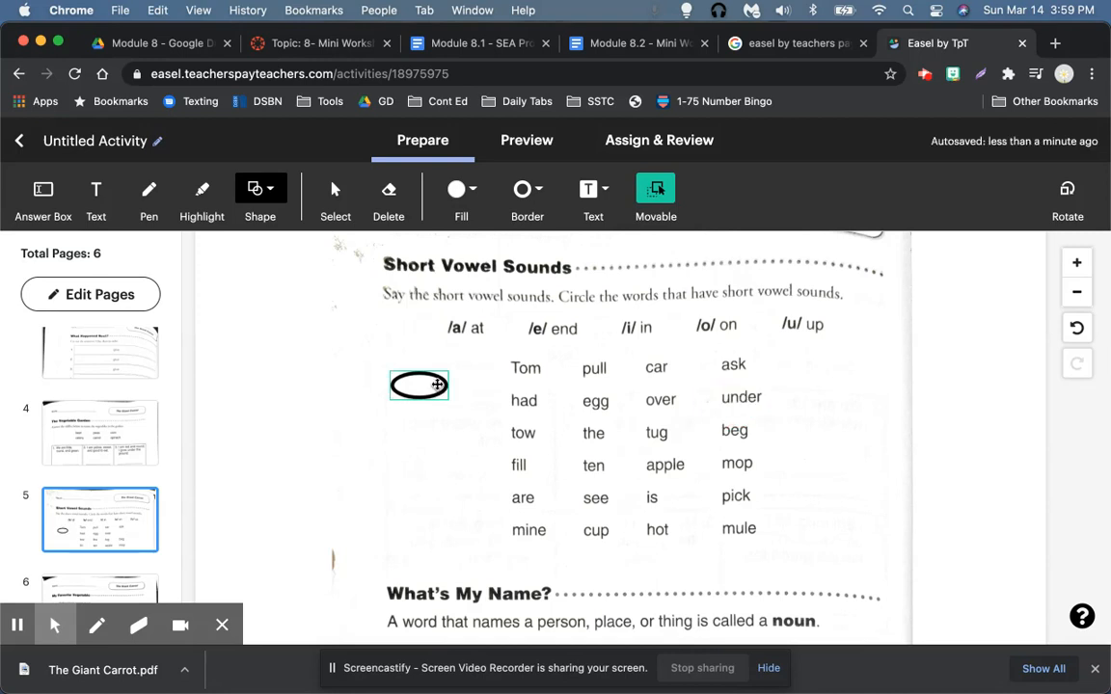
# Step: Drag the hollow black oval from beside 'Tom' onto 'under', then up just below '/u/ up'
pyautogui.click(447, 384)
pyautogui.moveTo(557, 392); pyautogui.dragTo(779, 379)
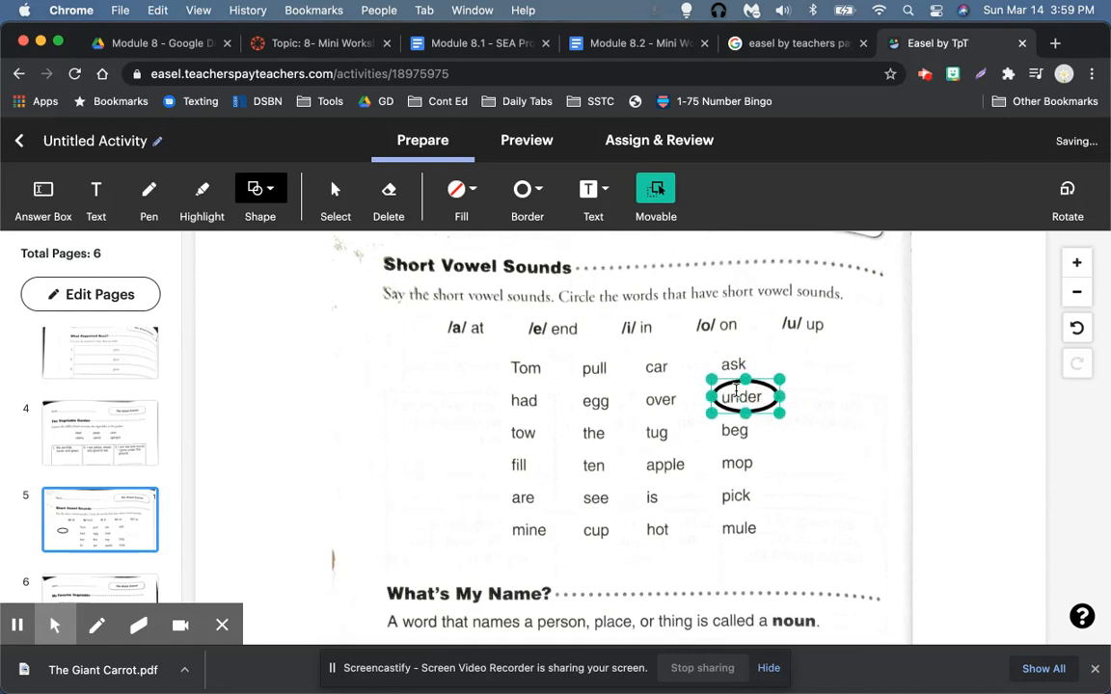
pyautogui.click(737, 394)
pyautogui.moveTo(773, 393); pyautogui.dragTo(772, 395)
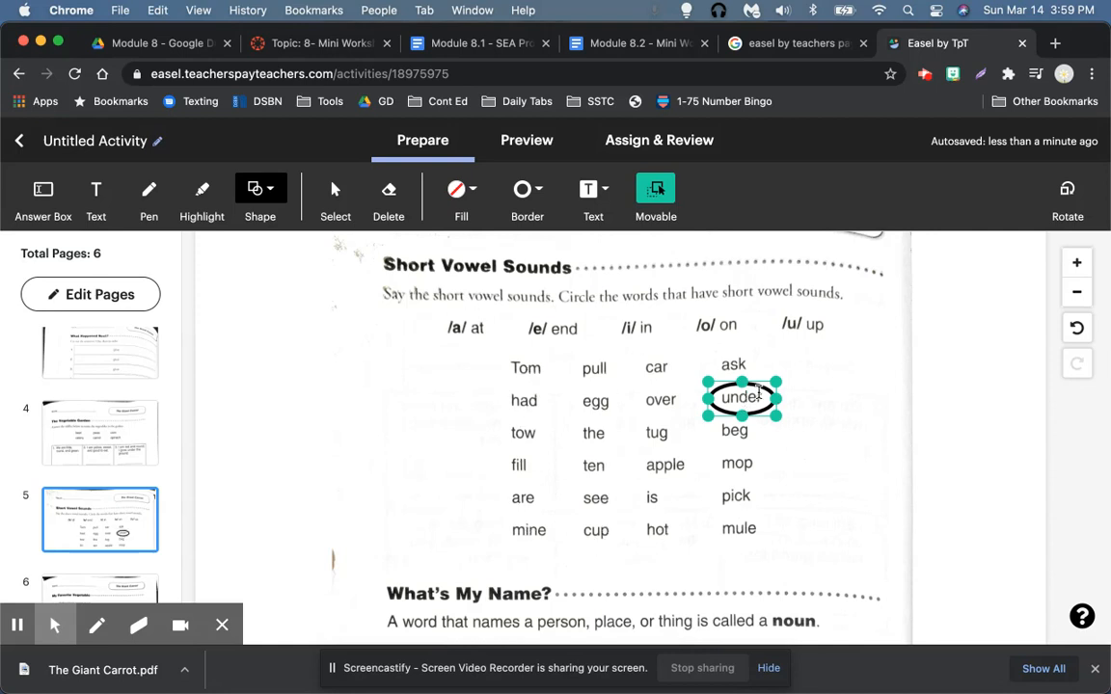
pyautogui.moveTo(762, 387); pyautogui.dragTo(834, 342)
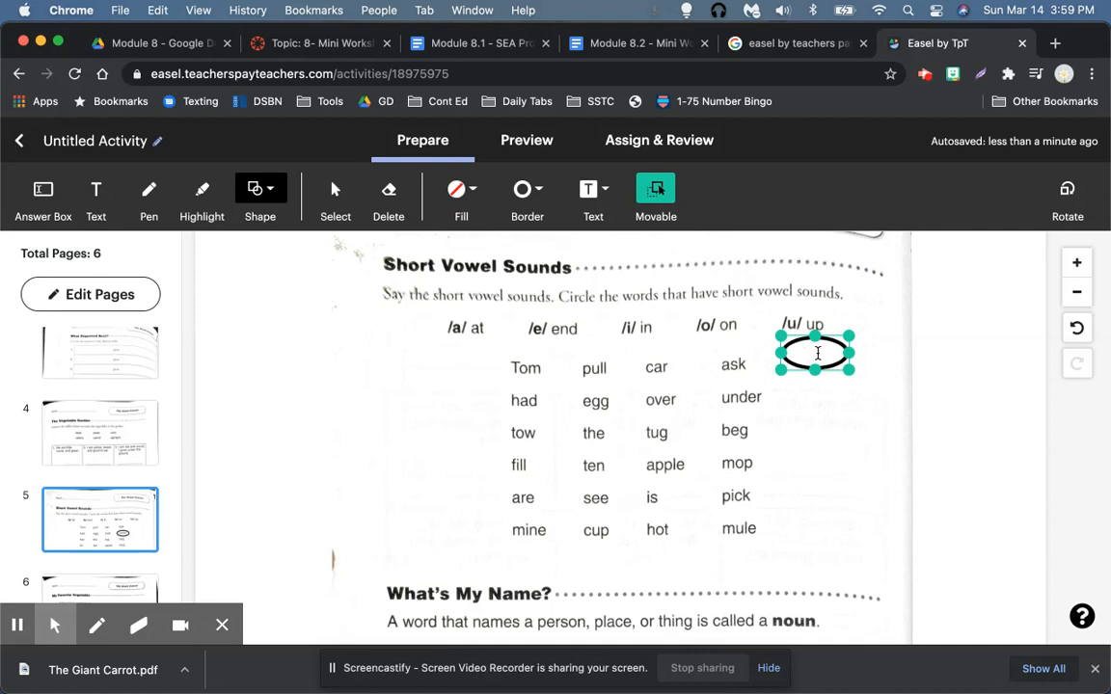
# Step: Duplicate the oval below '/u/ up' and stack the copy onto the original
pyautogui.press('super+v')
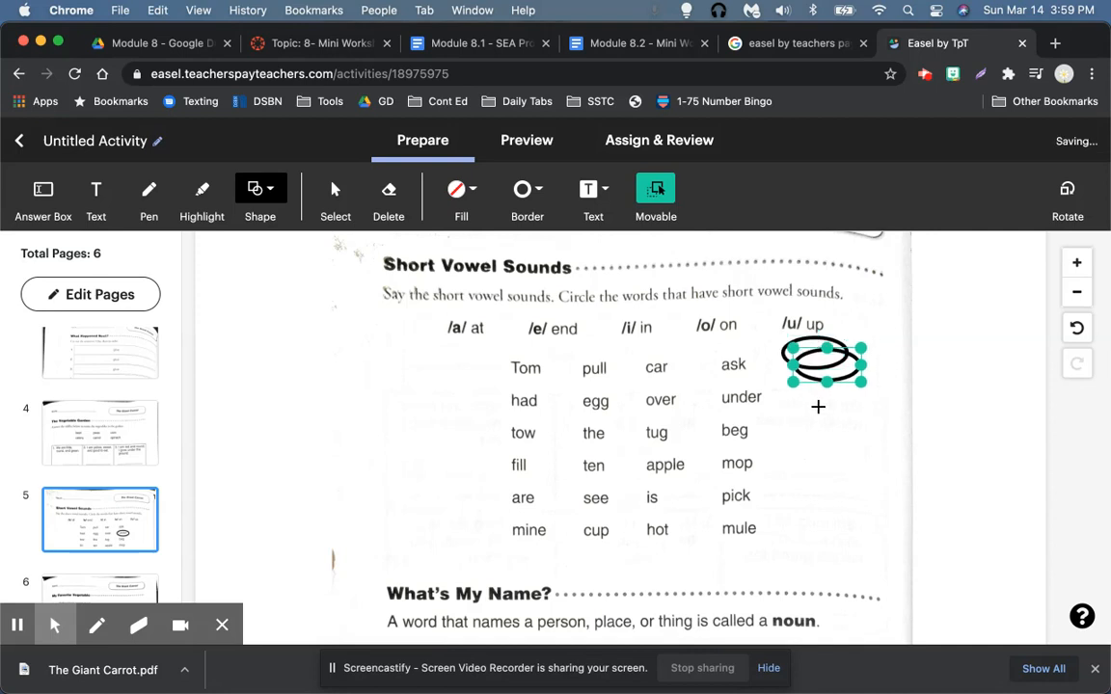
pyautogui.click(862, 383)
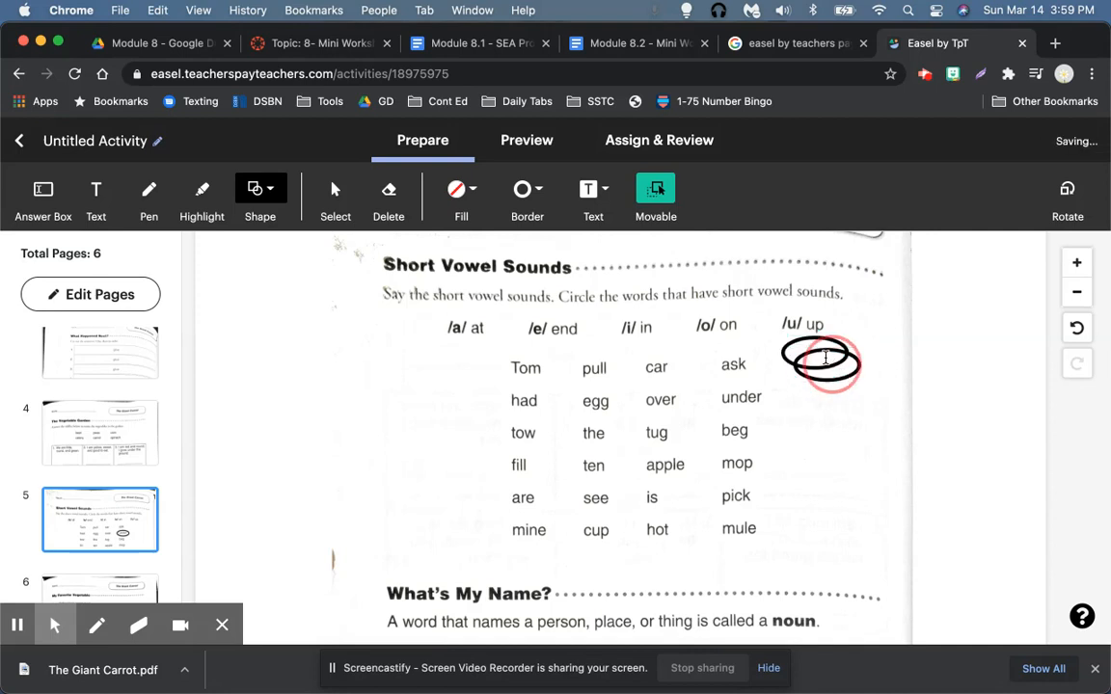
pyautogui.moveTo(855, 359)
pyautogui.mouseDown()
pyautogui.moveTo(844, 345)
pyautogui.moveTo(861, 363)
pyautogui.mouseUp()
pyautogui.click(860, 368)
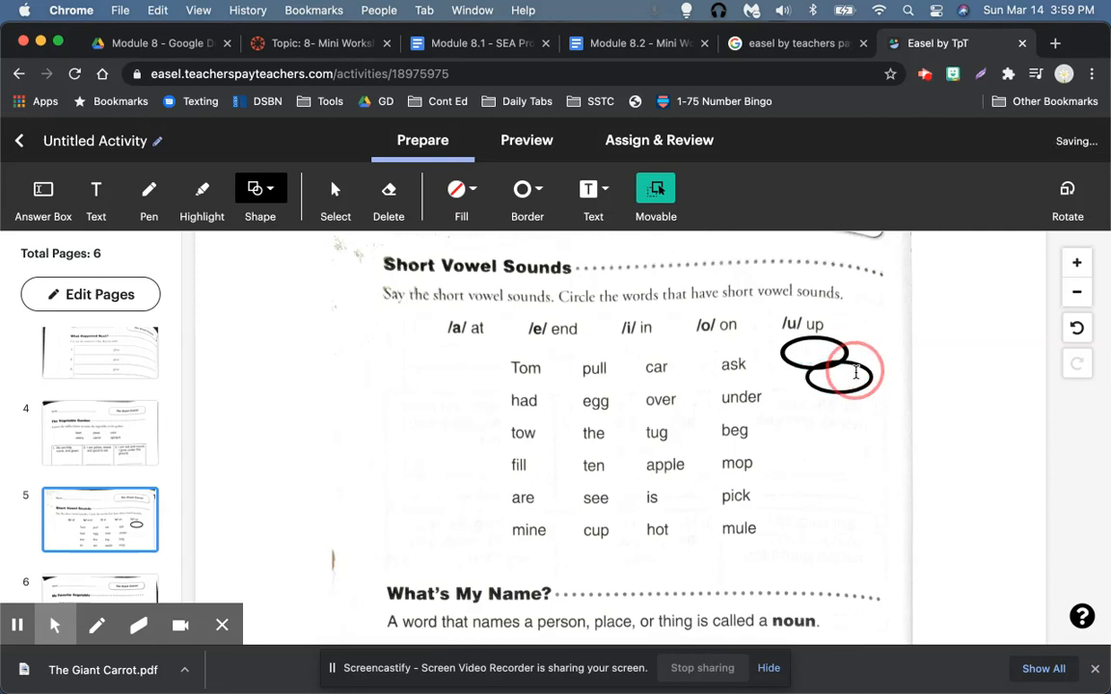
pyautogui.moveTo(860, 388)
pyautogui.mouseDown()
pyautogui.moveTo(835, 362)
pyautogui.moveTo(873, 399)
pyautogui.mouseUp()
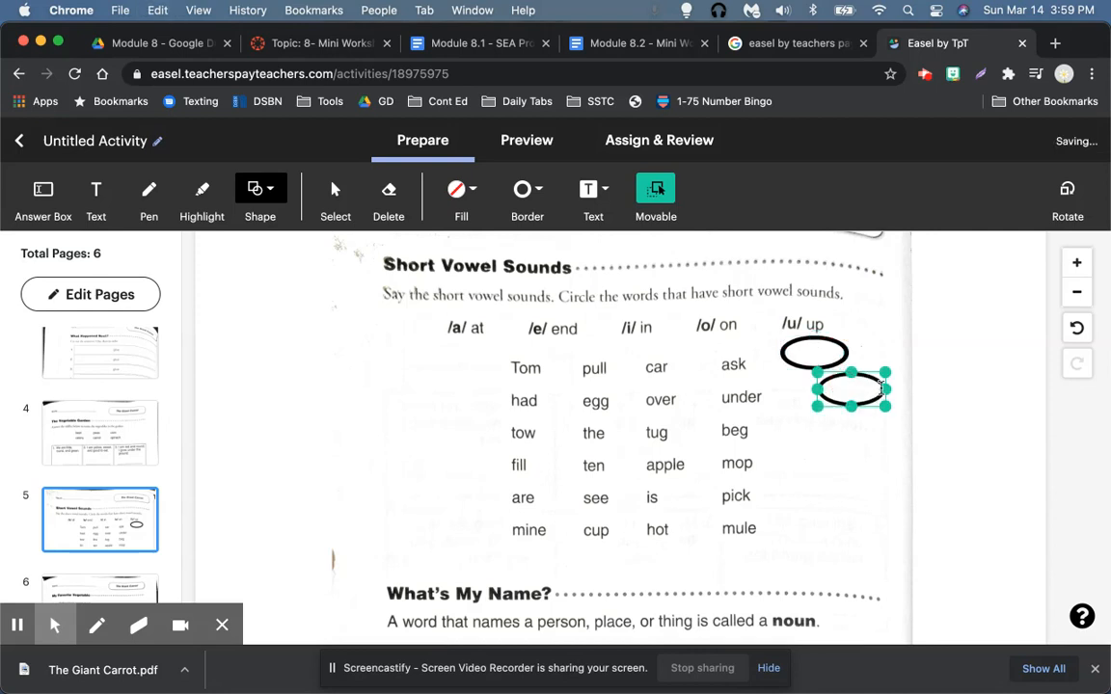
pyautogui.click(834, 374)
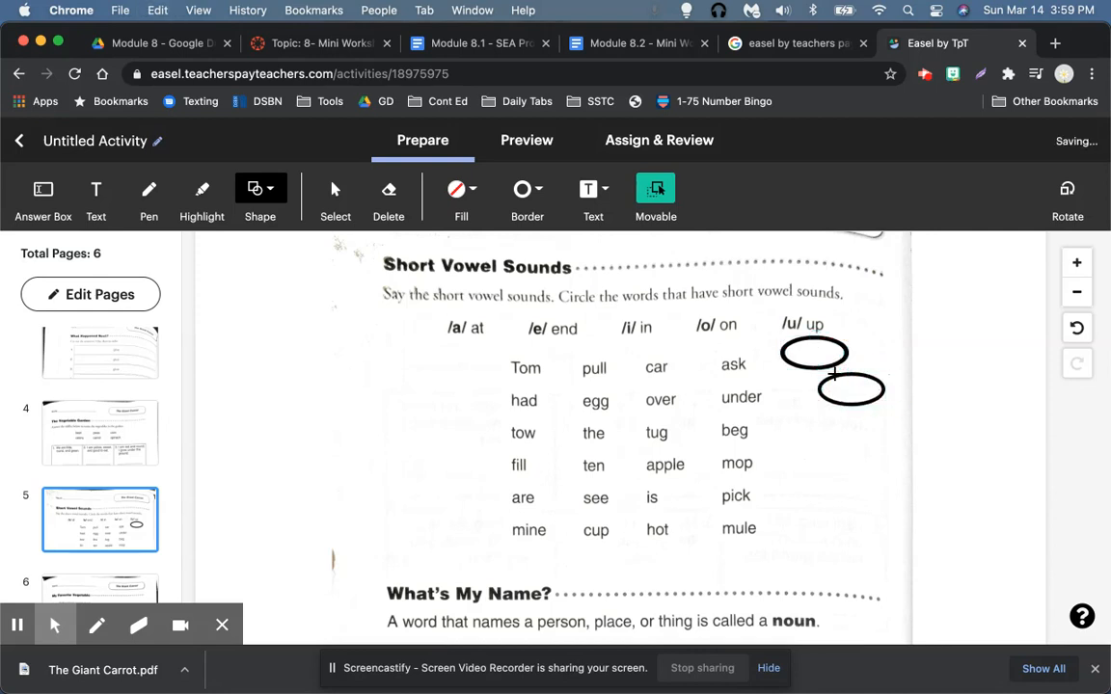
pyautogui.click(850, 384)
pyautogui.moveTo(851, 386); pyautogui.dragTo(824, 341)
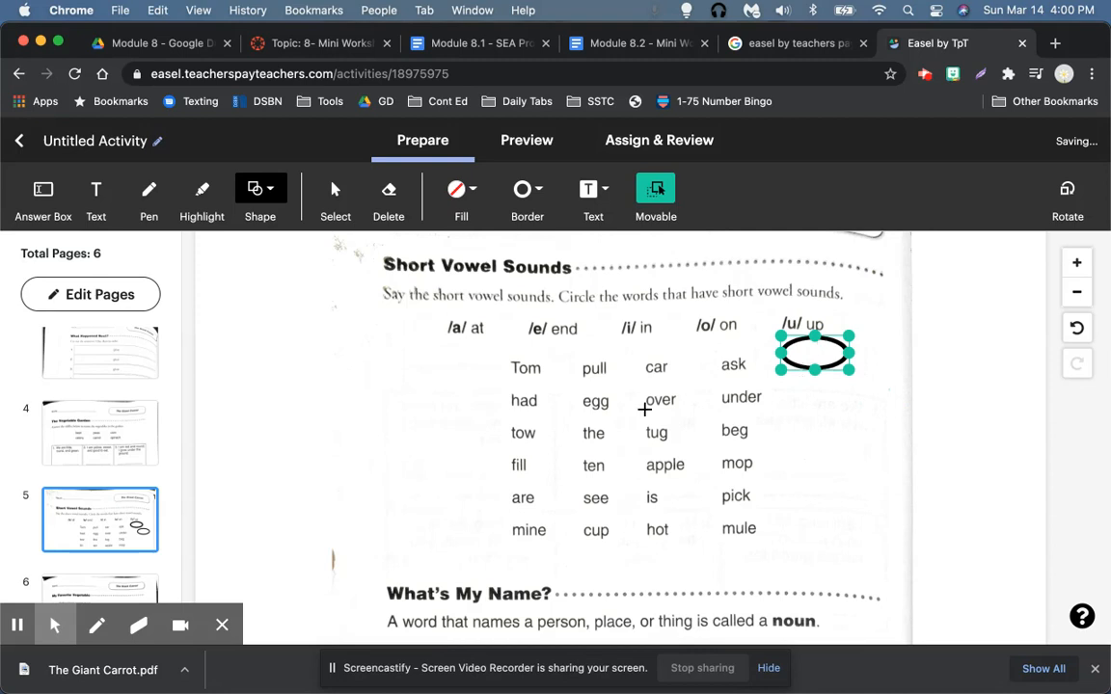
# Step: Look over page 6, then open the activity Preview
pyautogui.scroll(-4, 644, 409)
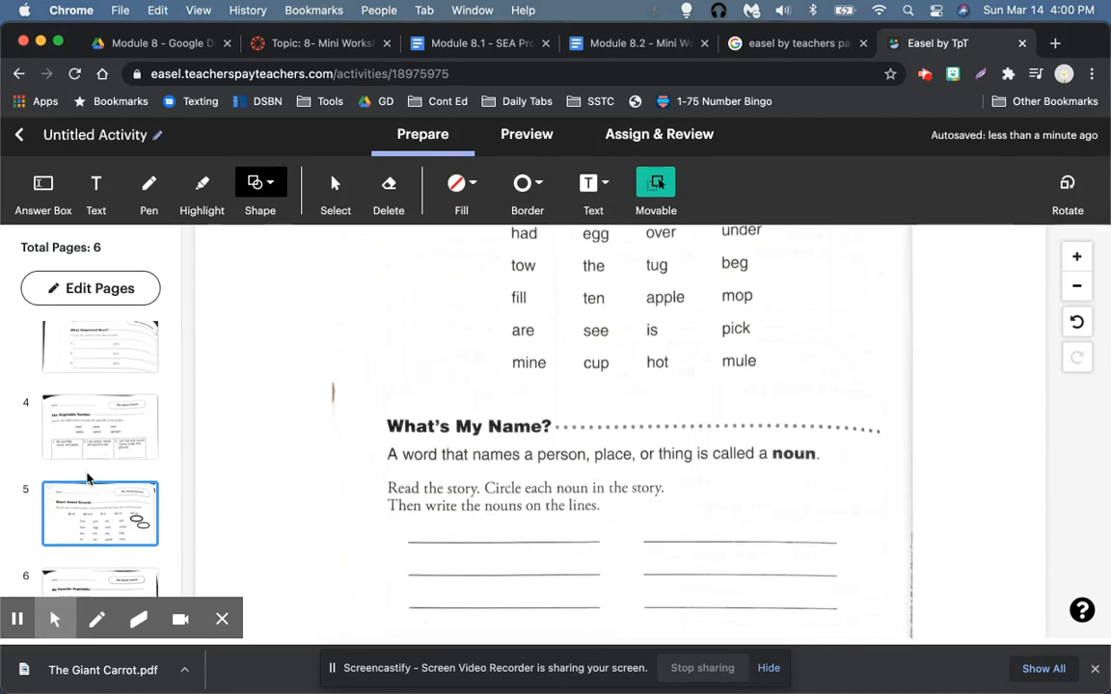
pyautogui.click(120, 583)
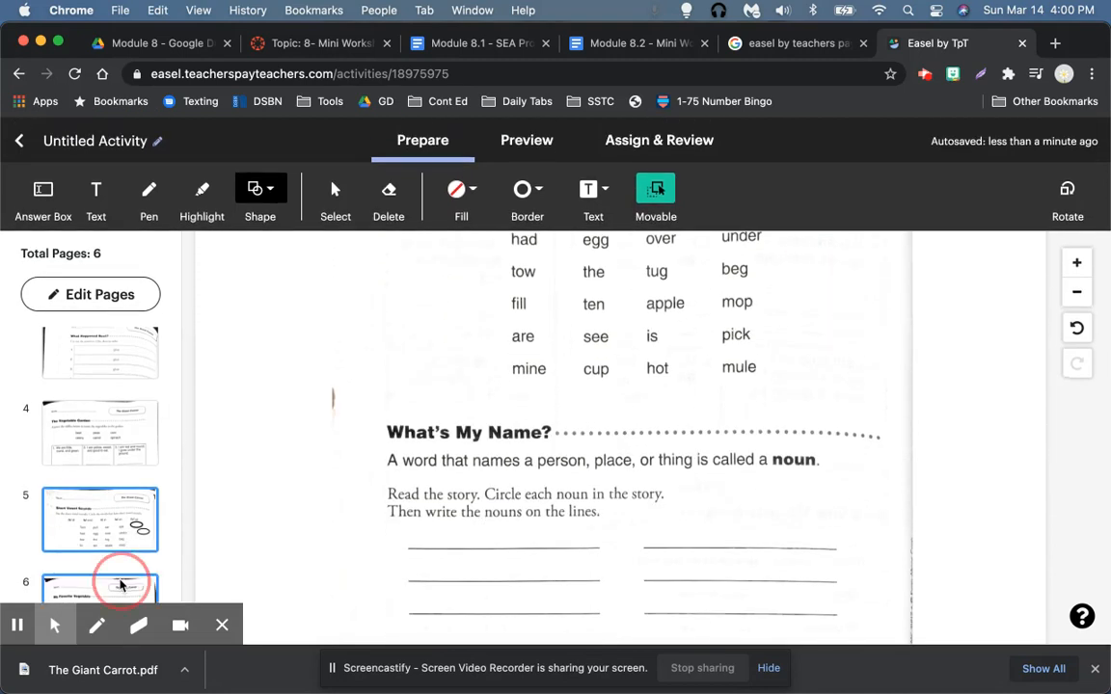
pyautogui.scroll(-1, 516, 414)
pyautogui.scroll(-10, 518, 415)
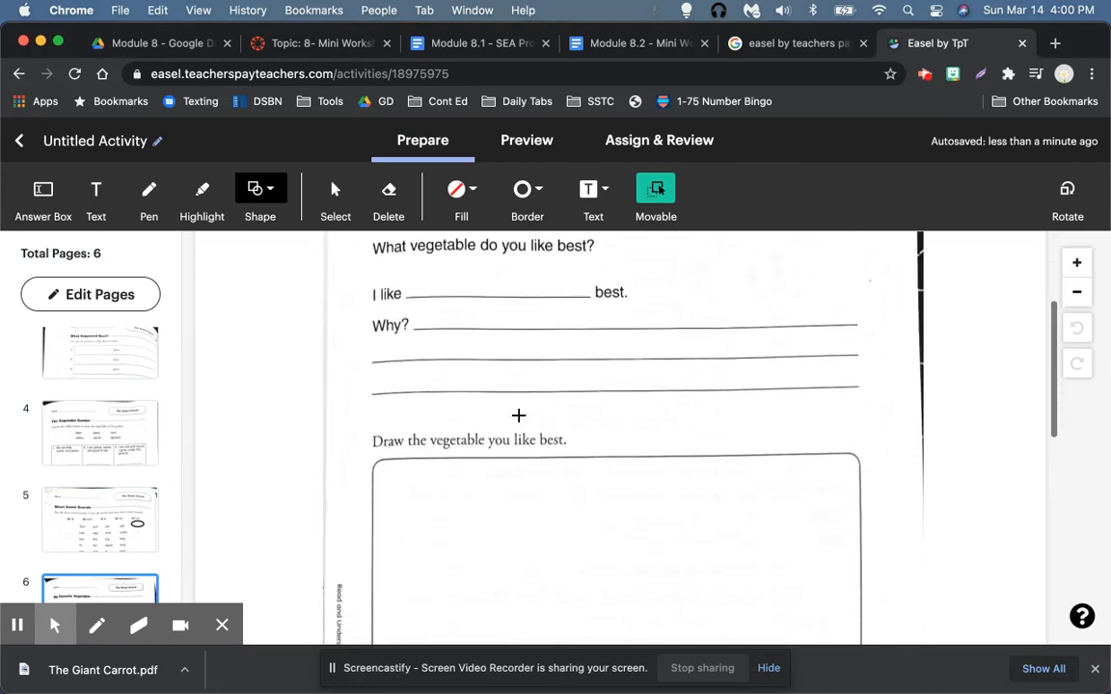
pyautogui.scroll(-3, 611, 317)
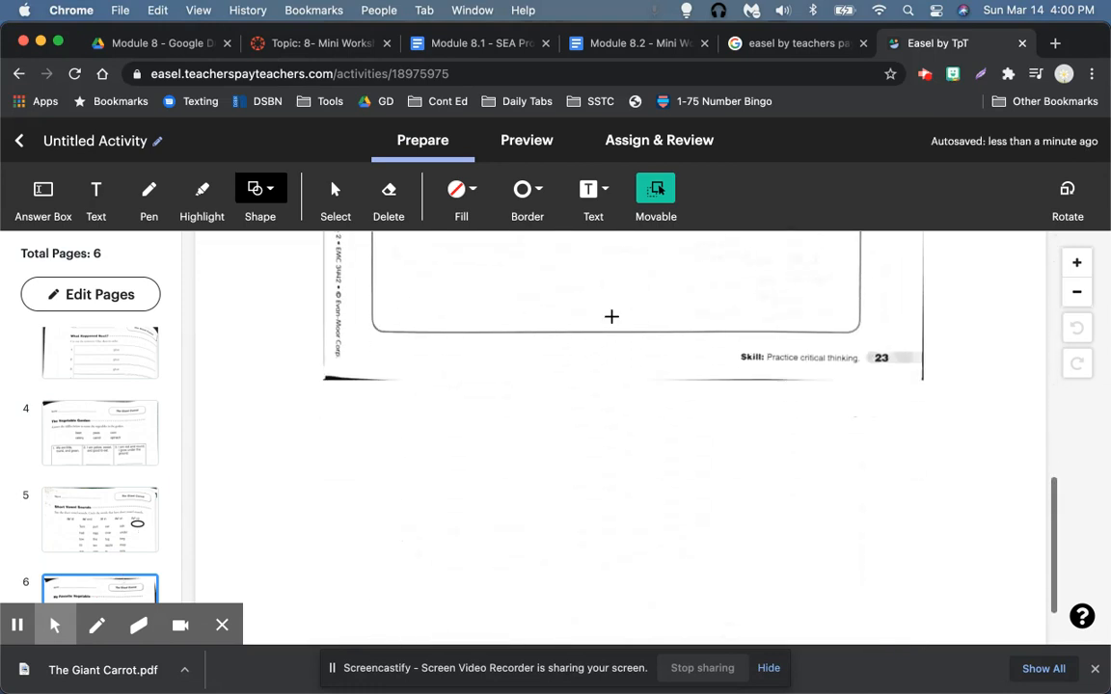
pyautogui.scroll(5, 86, 376)
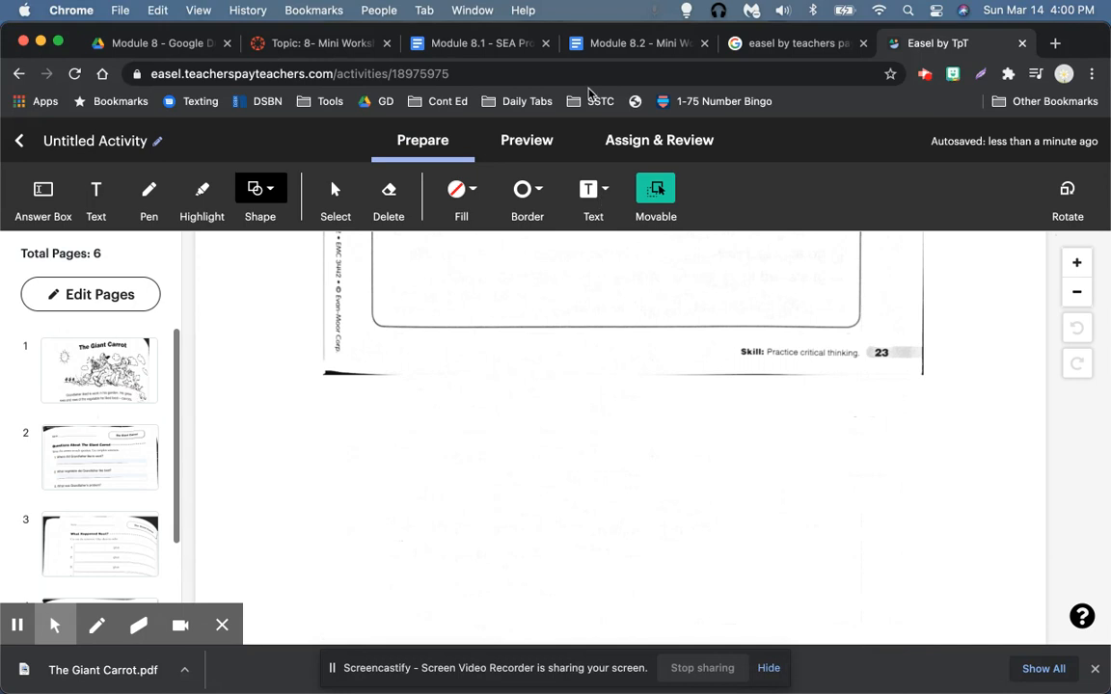
pyautogui.click(523, 142)
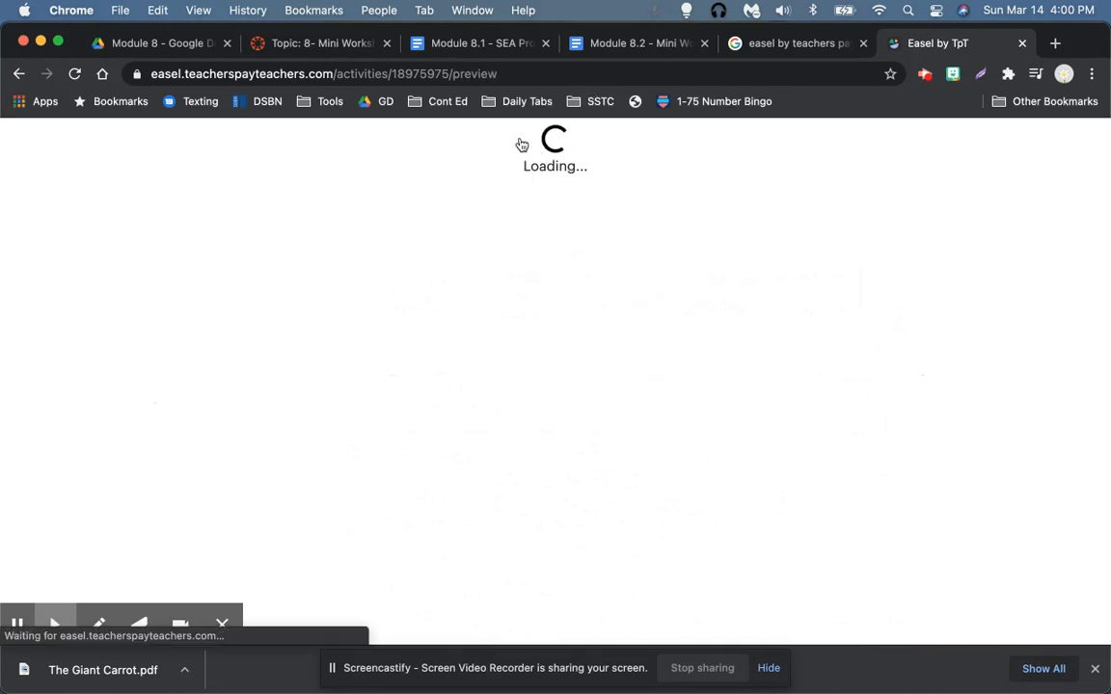
# Step: Scroll through the last page of the activity in Preview
pyautogui.scroll(-4, 404, 379)
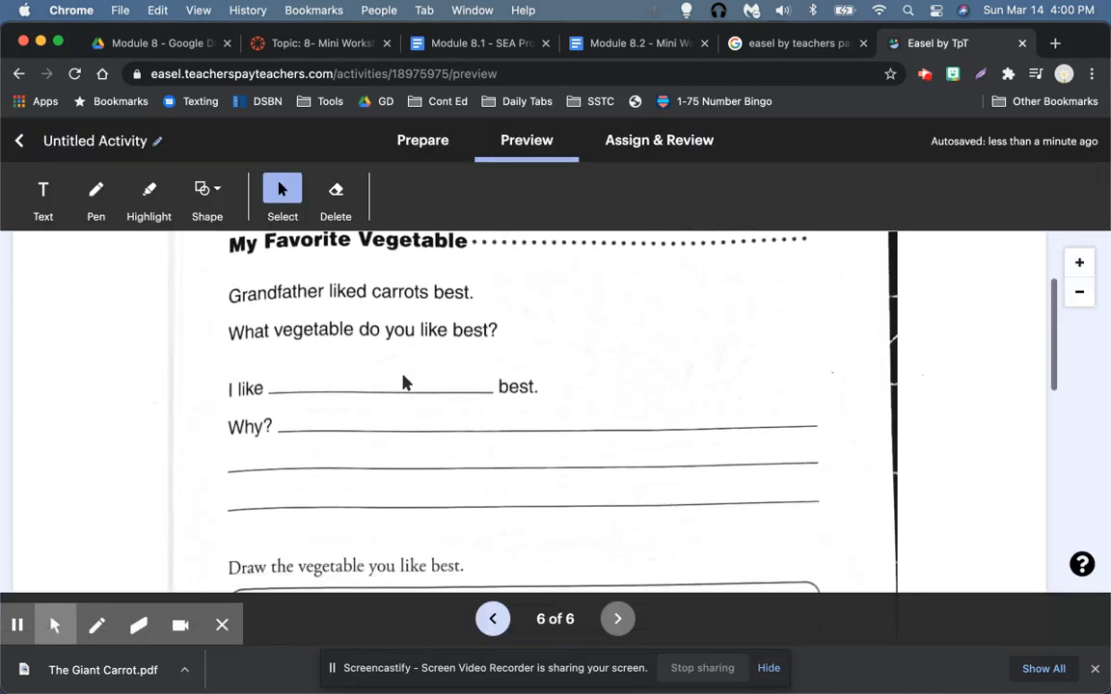
pyautogui.click(328, 378)
pyautogui.scroll(-5, 434, 361)
pyautogui.scroll(-8, 434, 361)
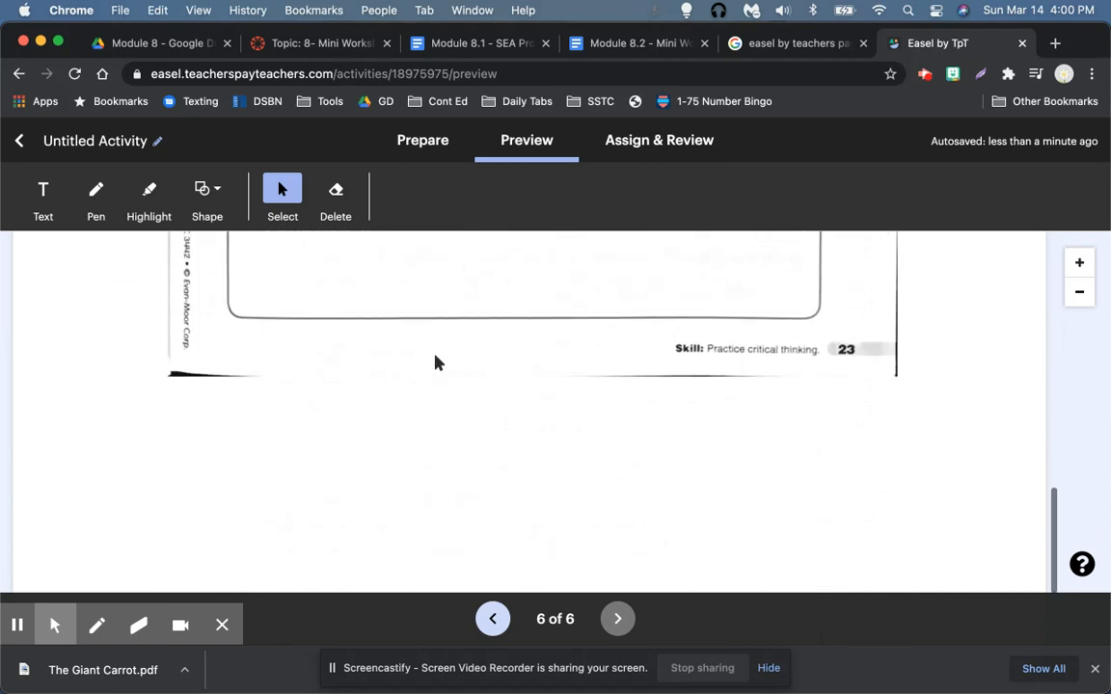
pyautogui.scroll(10, 434, 362)
pyautogui.scroll(7, 434, 362)
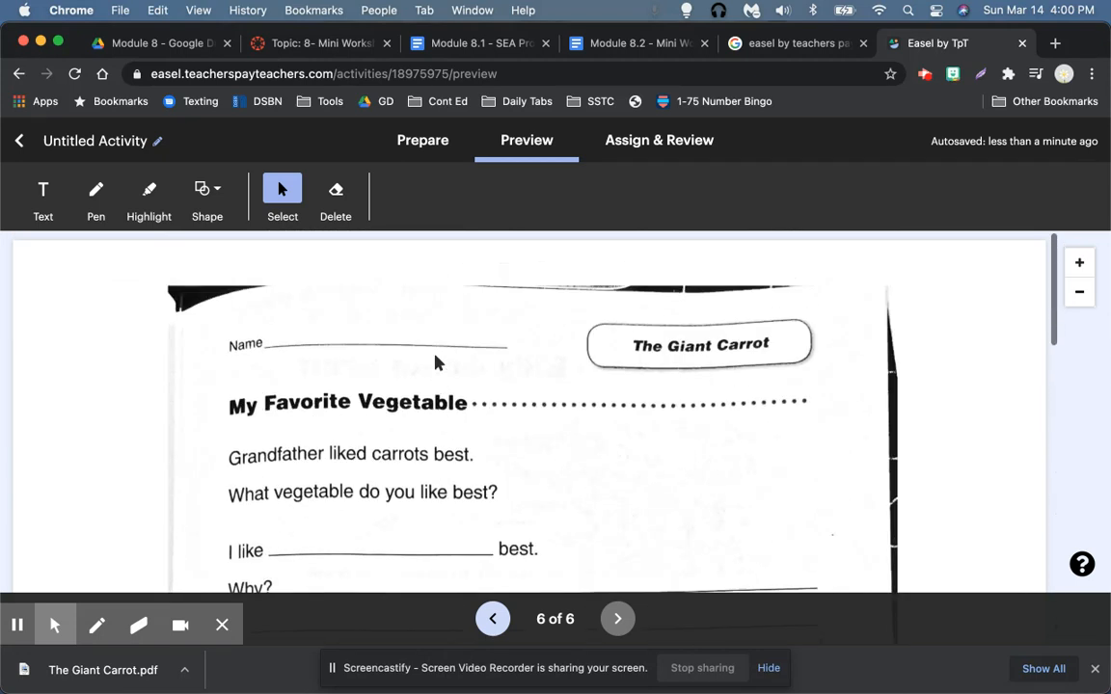
# Step: Page back from 6 of 6 to The Giant Carrot cover page and read its opening text
pyautogui.click(493, 619)
pyautogui.click(493, 619)
pyautogui.click(492, 620)
pyautogui.click(494, 620)
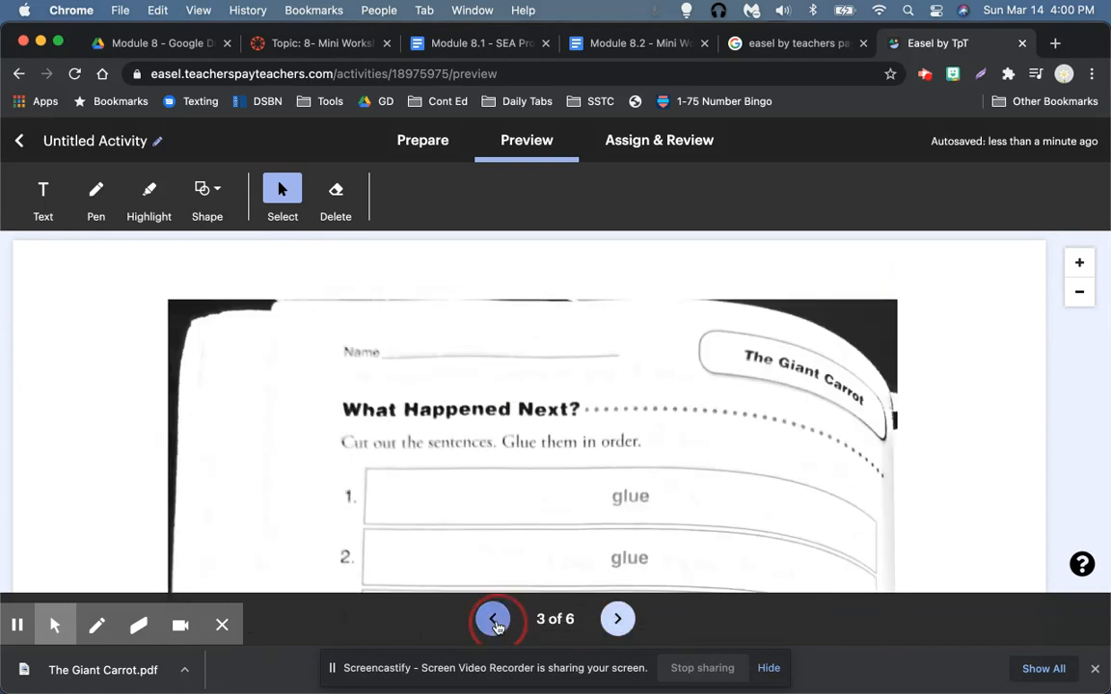
pyautogui.click(494, 623)
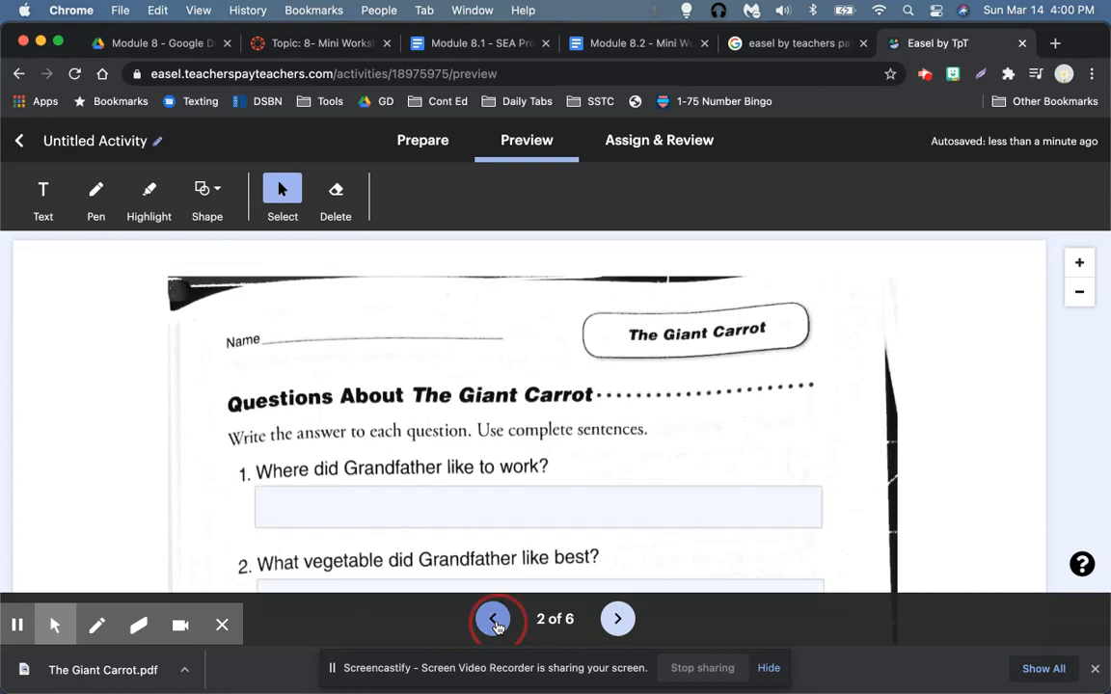
pyautogui.click(494, 620)
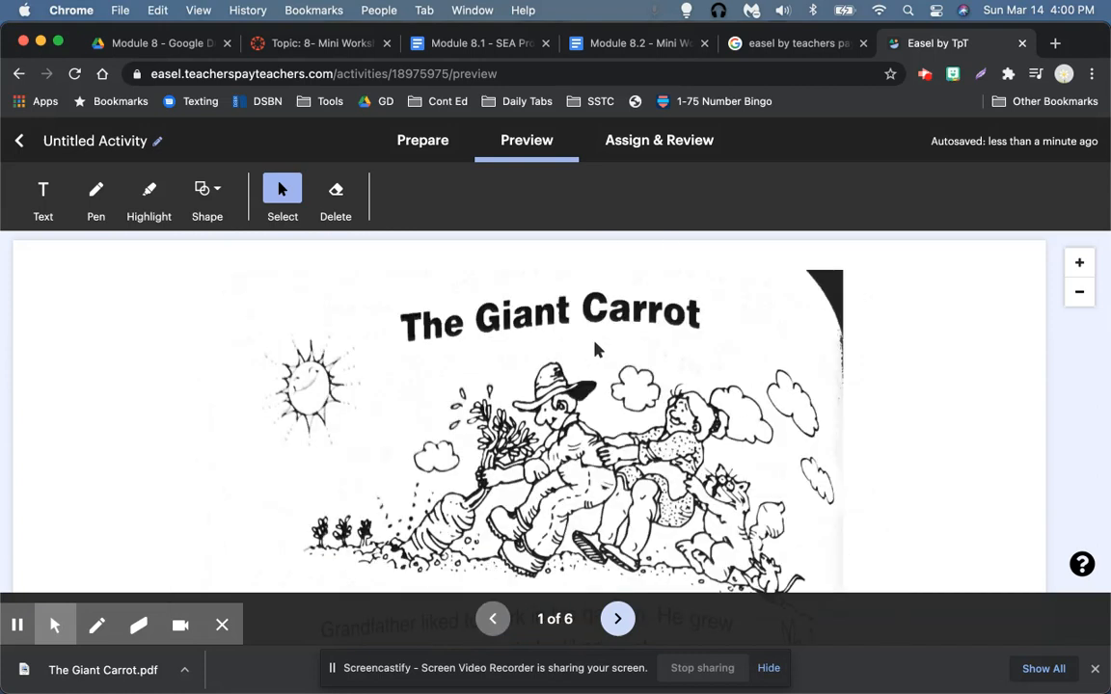
pyautogui.scroll(-2, 595, 349)
pyautogui.scroll(-2, 595, 349)
pyautogui.scroll(-10, 595, 349)
# Step: On page 2, replace question 1's answer 'The farm' with 'Grandfather liked to work on the farm.'
pyautogui.click(615, 619)
pyautogui.scroll(-2, 598, 340)
pyautogui.click(569, 389)
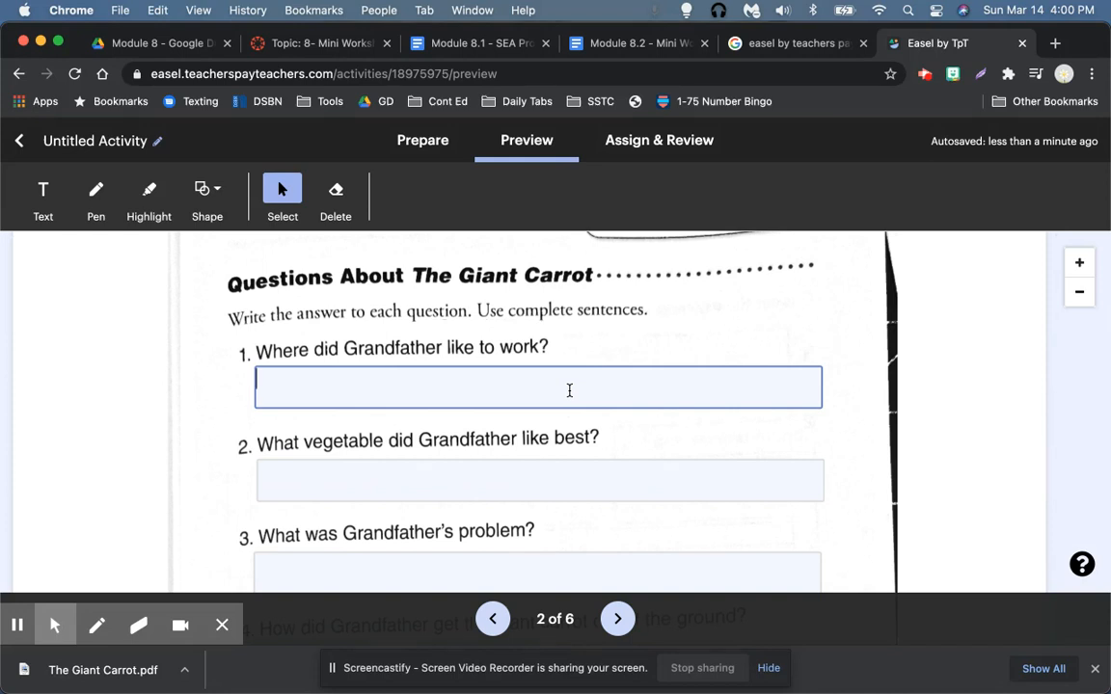
pyautogui.write('The farm.')
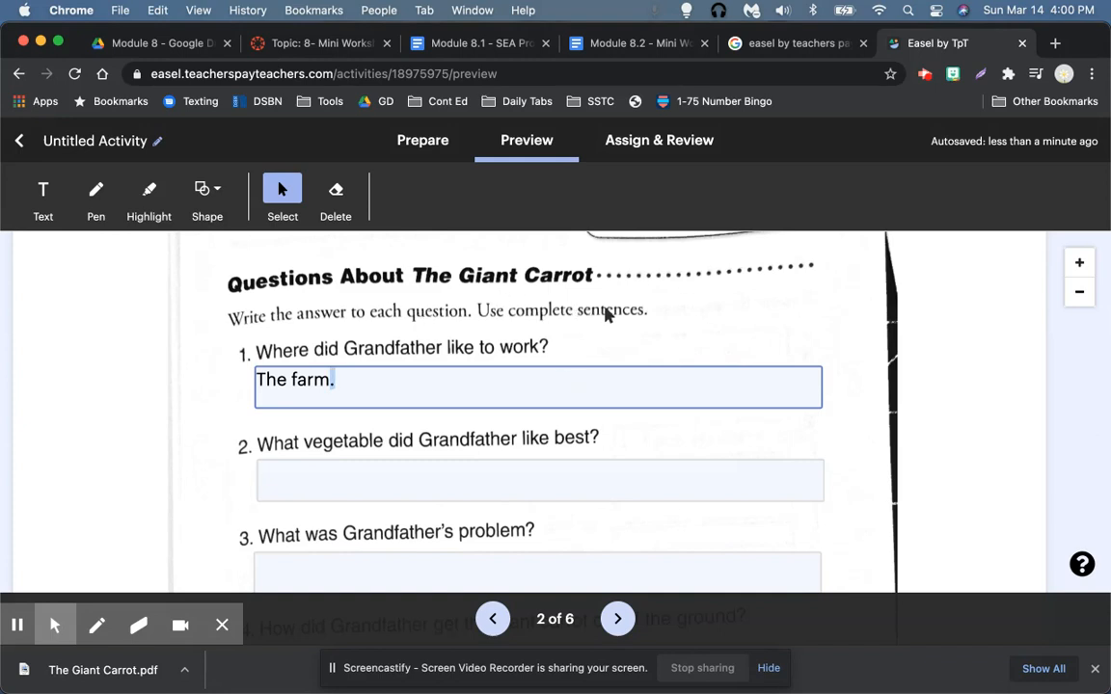
pyautogui.moveTo(341, 382); pyautogui.dragTo(256, 378)
pyautogui.write('Grandfather liked to work on the farm.')
pyautogui.scroll(-4, 231, 496)
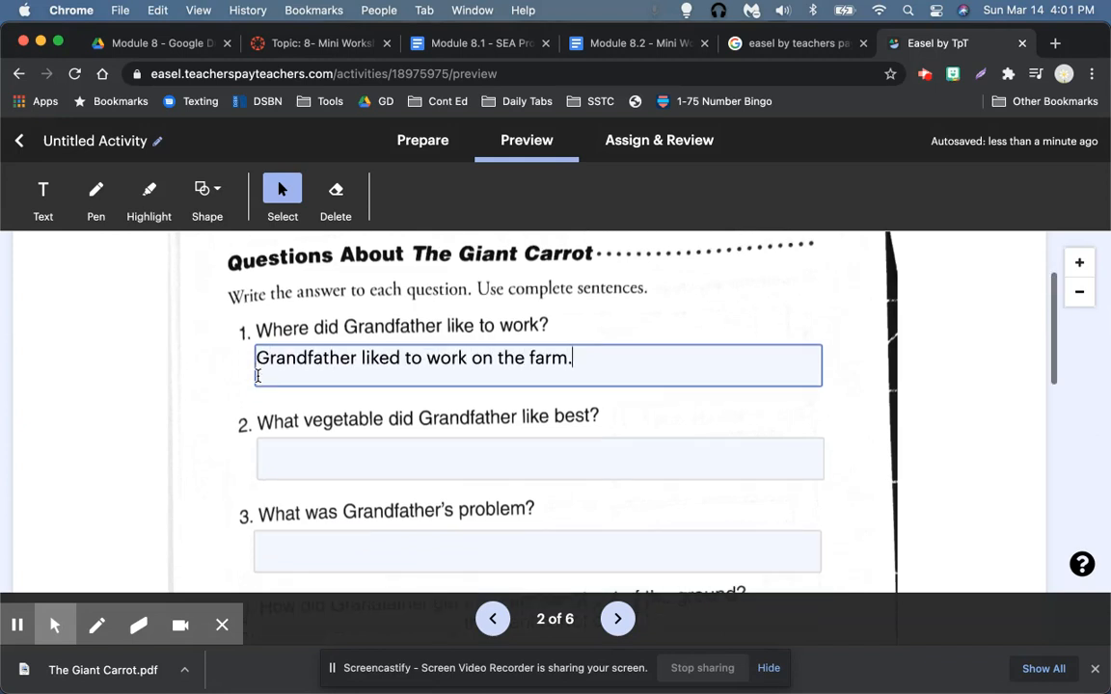
pyautogui.scroll(-10, 232, 496)
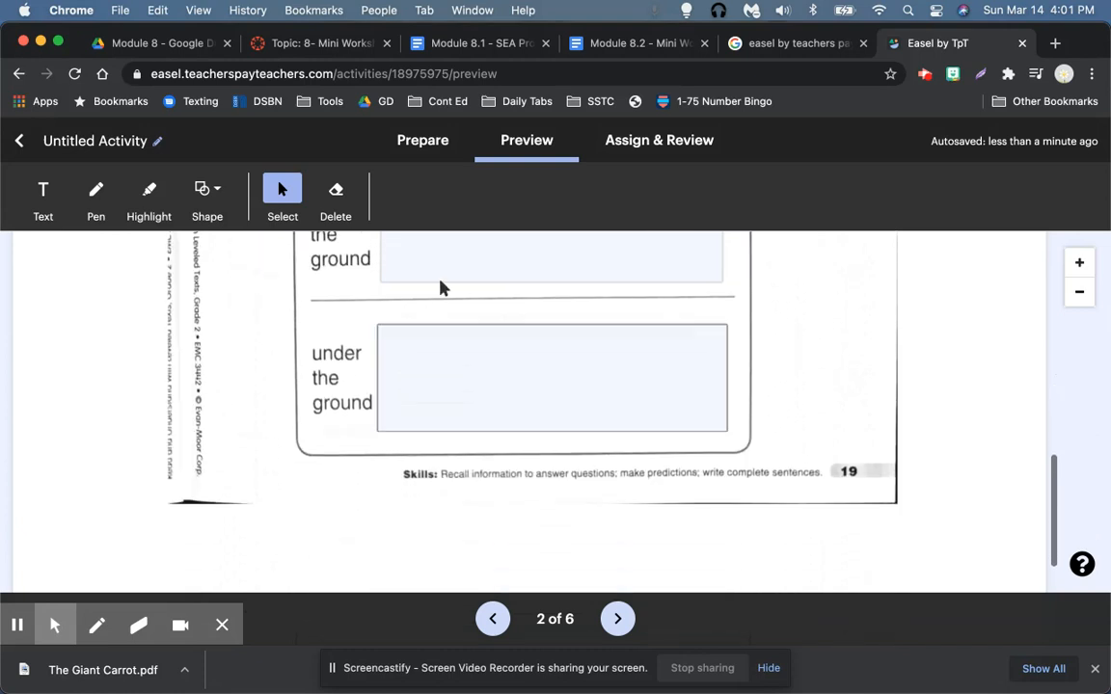
pyautogui.scroll(-5, 453, 263)
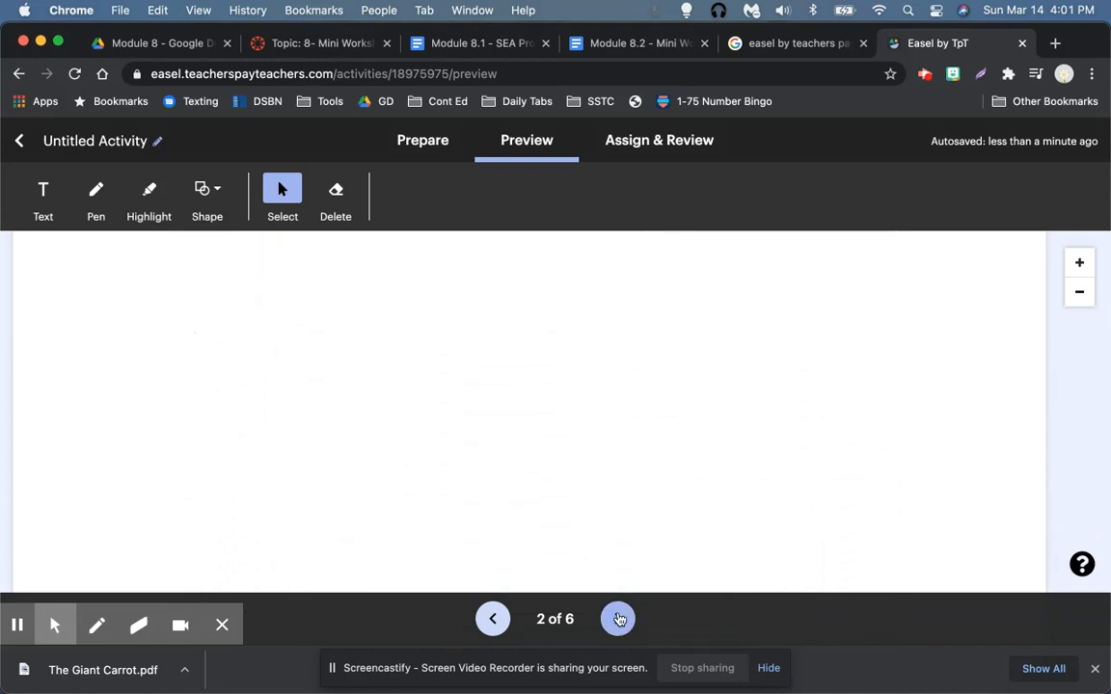
# Step: On page 3, drag the 'Grandfather pulled very hard' sentence up into glue slot 3
pyautogui.click(618, 619)
pyautogui.scroll(-8, 604, 465)
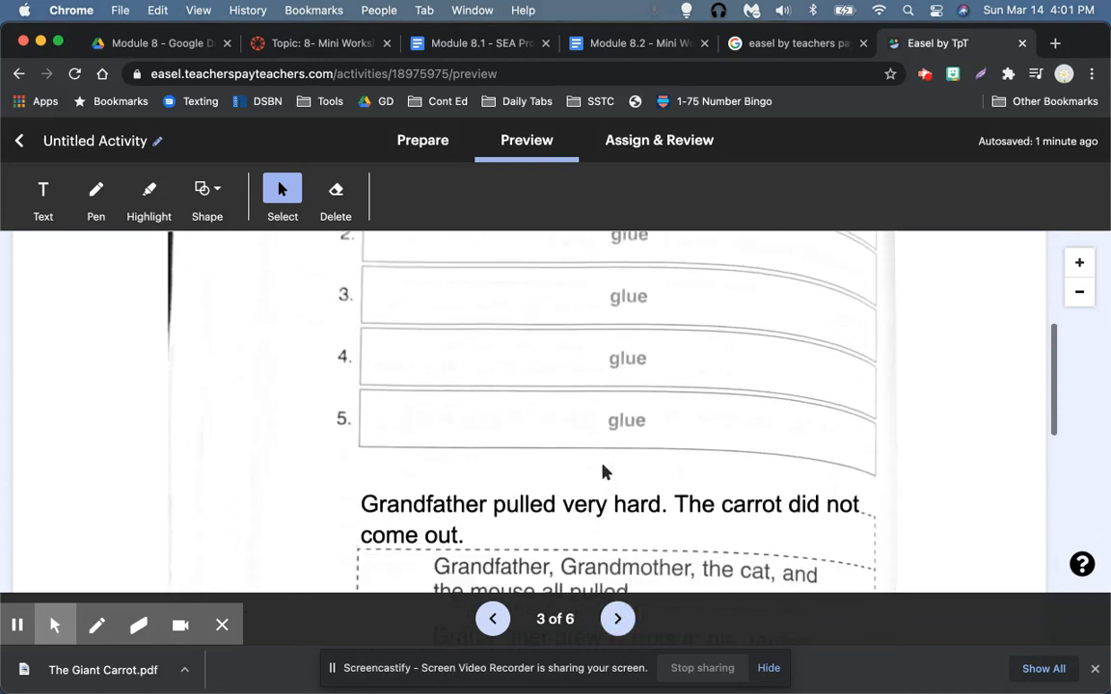
pyautogui.moveTo(624, 469)
pyautogui.mouseDown()
pyautogui.moveTo(627, 388)
pyautogui.moveTo(621, 491)
pyautogui.mouseUp()
pyautogui.scroll(-5, 620, 493)
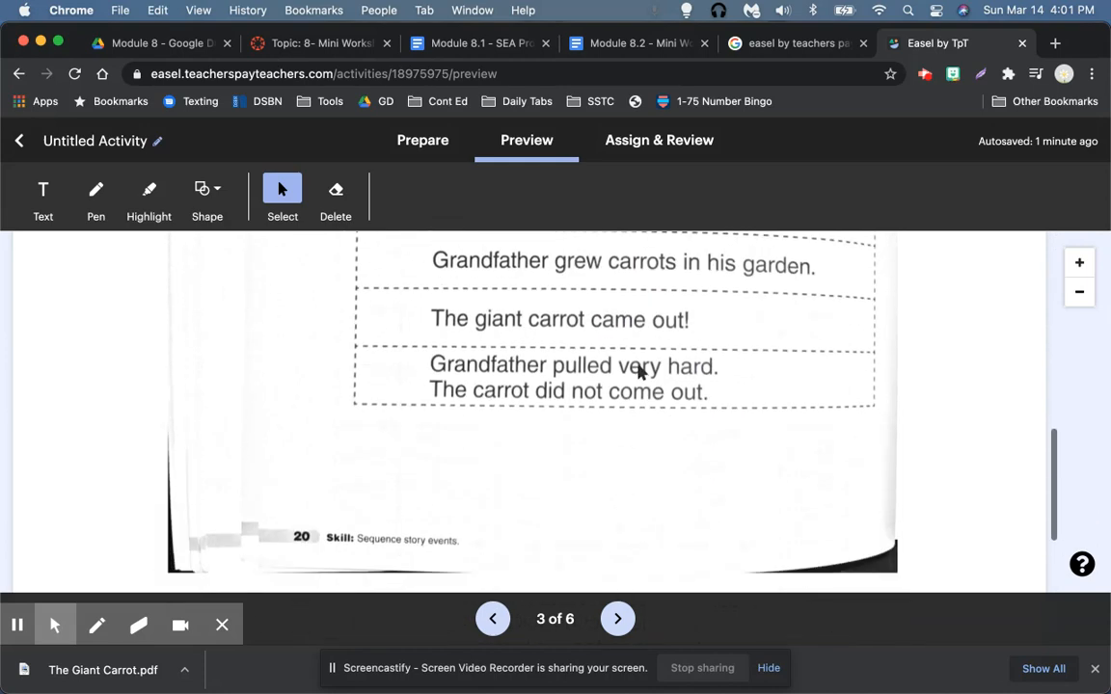
pyautogui.scroll(5, 638, 371)
pyautogui.scroll(5, 478, 407)
pyautogui.scroll(-3, 474, 409)
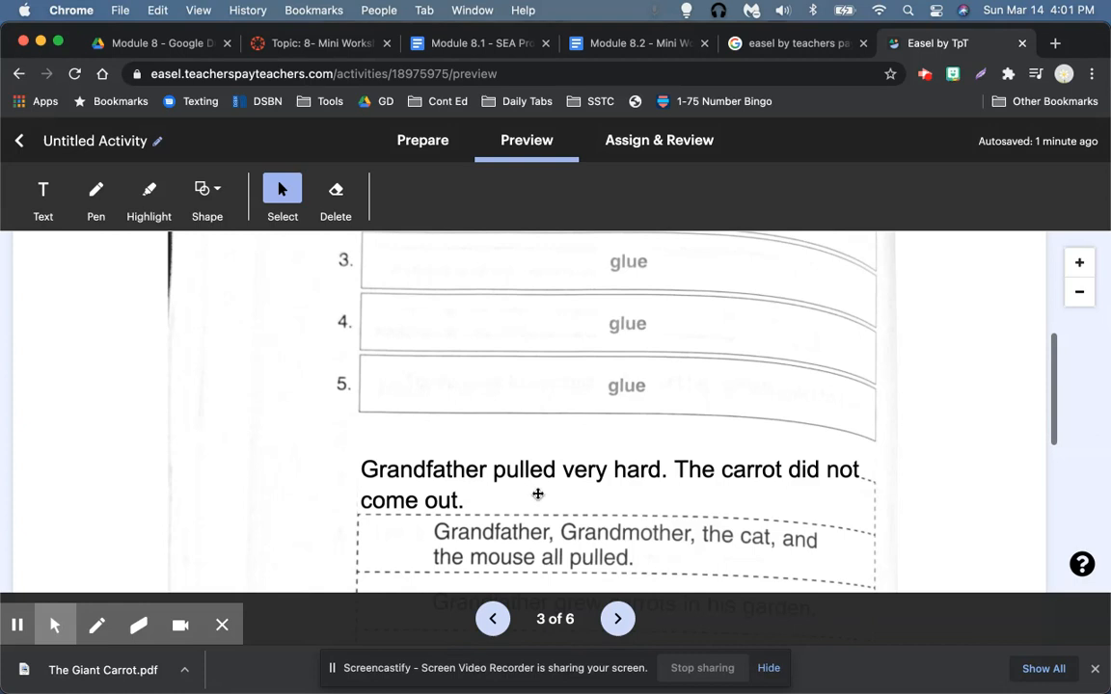
pyautogui.scroll(1, 579, 478)
pyautogui.moveTo(580, 497); pyautogui.dragTo(586, 411)
pyautogui.moveTo(610, 408); pyautogui.dragTo(621, 343)
pyautogui.scroll(2, 621, 343)
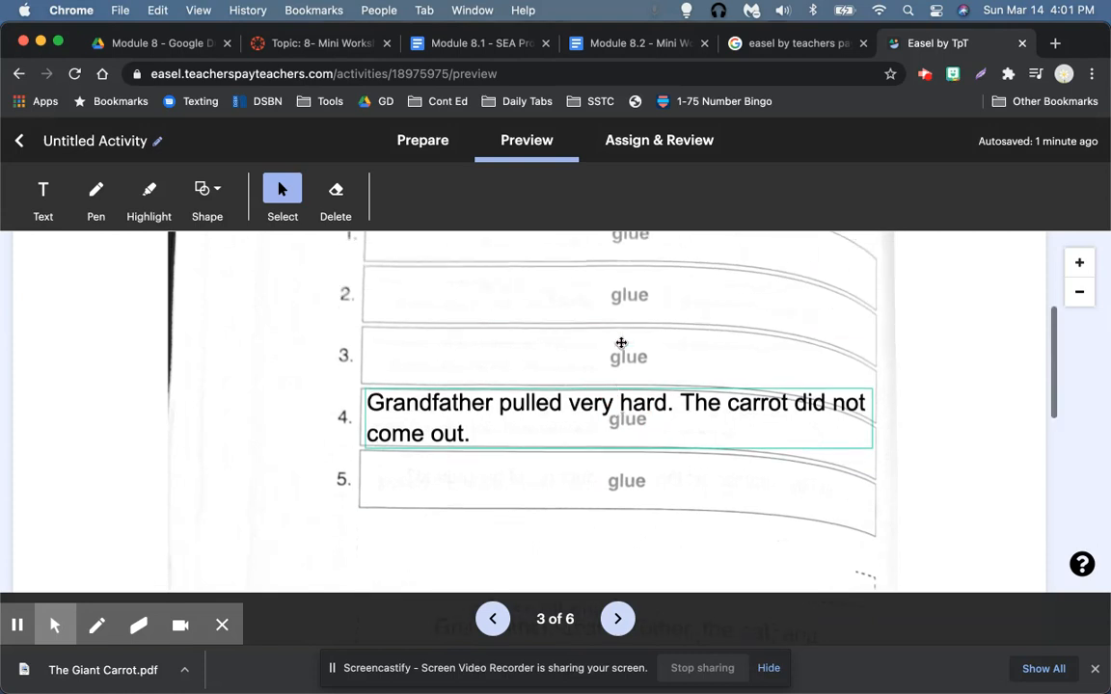
pyautogui.scroll(2, 621, 343)
pyautogui.moveTo(630, 471); pyautogui.dragTo(629, 406)
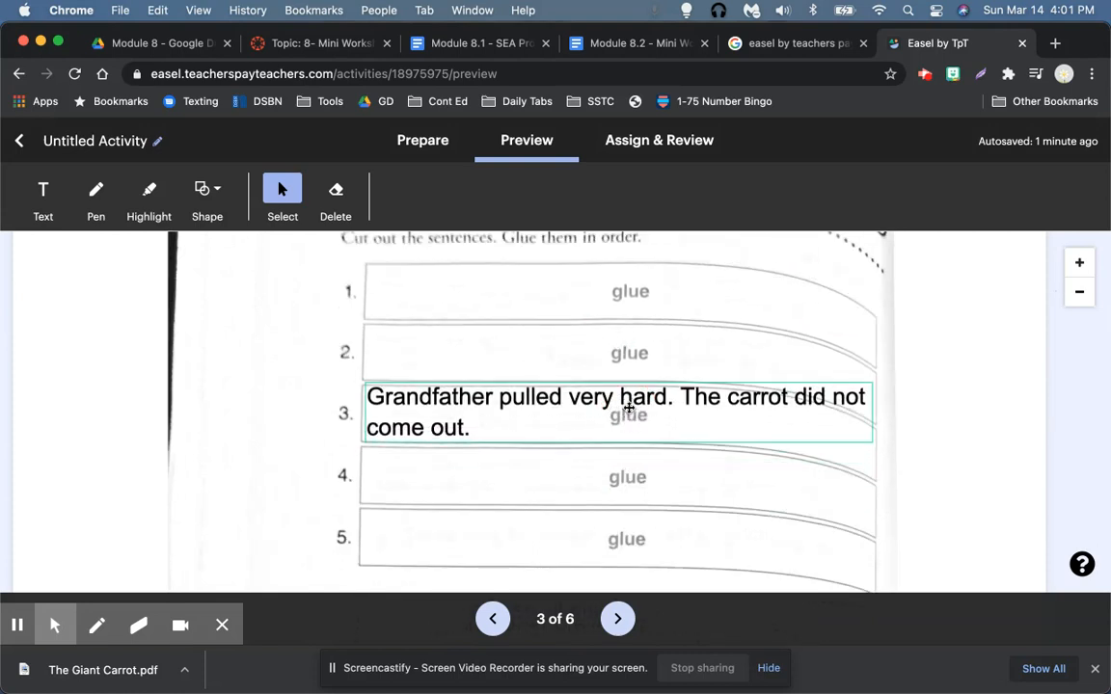
pyautogui.scroll(-8, 627, 407)
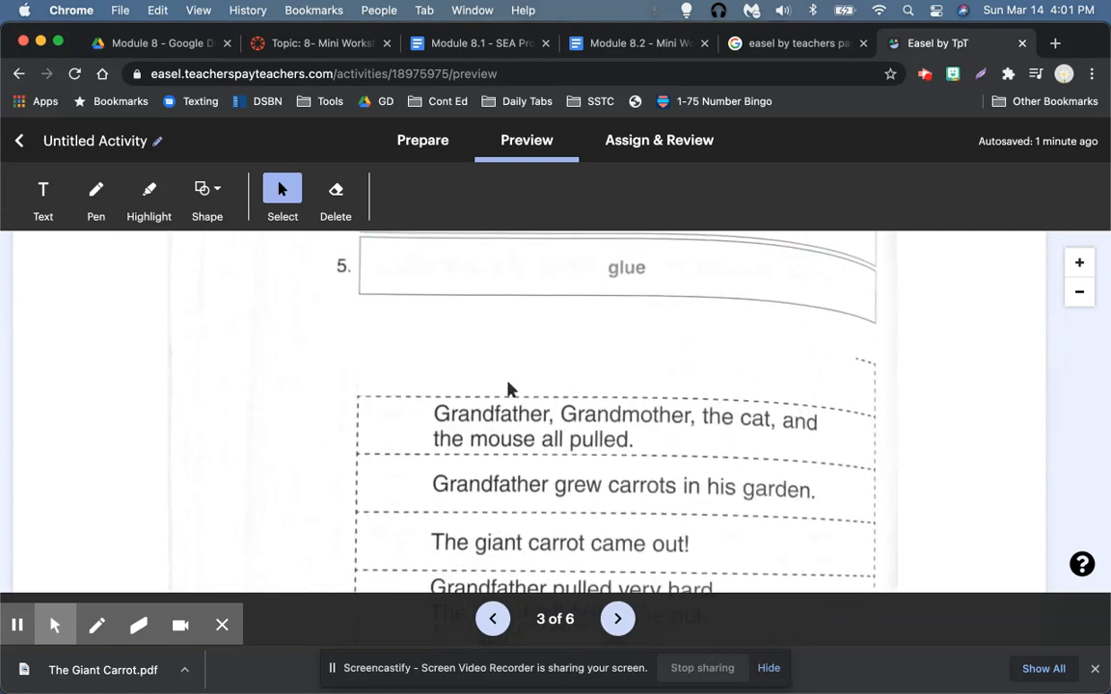
pyautogui.scroll(3, 540, 366)
pyautogui.scroll(-5, 581, 508)
pyautogui.scroll(-4, 580, 507)
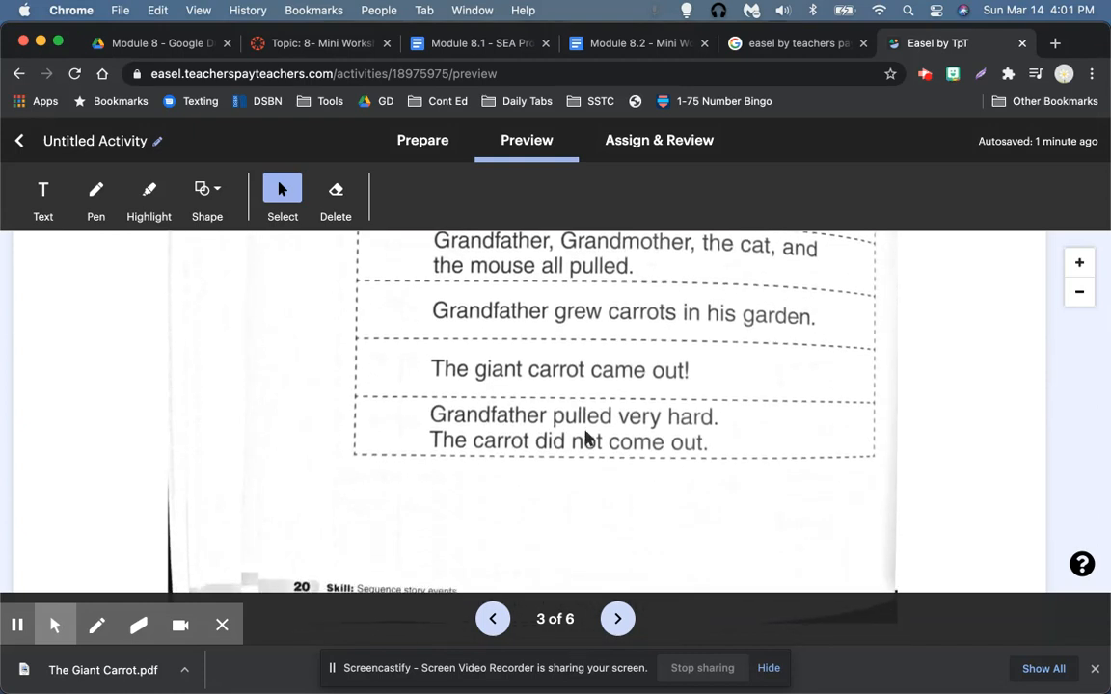
# Step: Go to page 4 and scroll through the vegetable riddles and Find the Vegetables puzzle
pyautogui.click(615, 620)
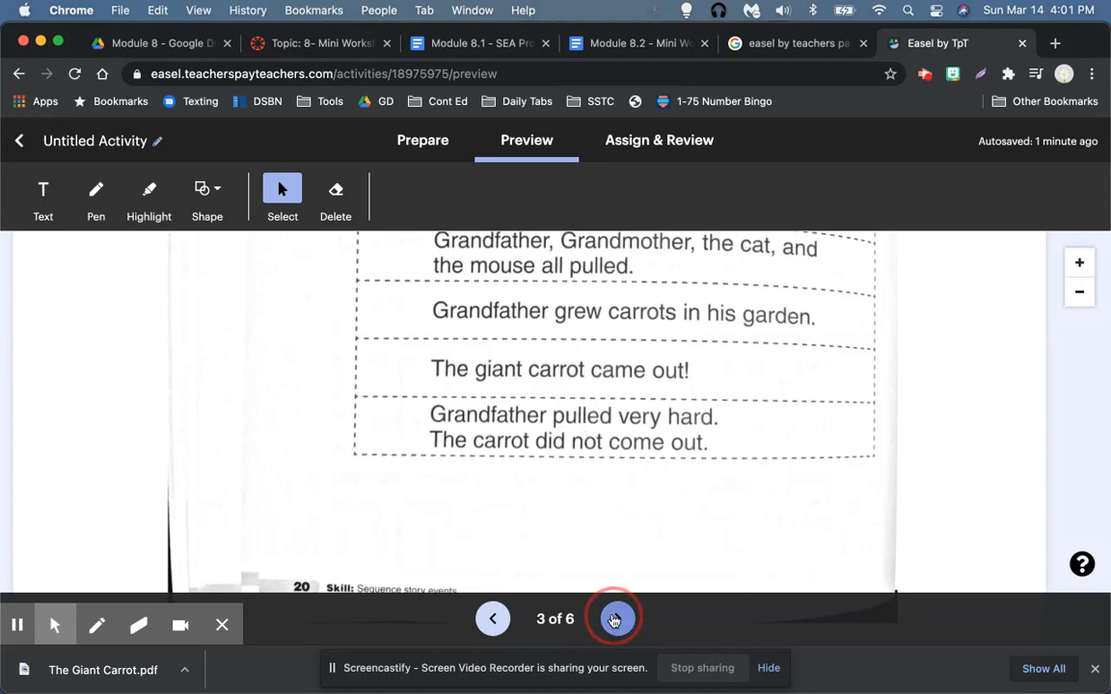
pyautogui.scroll(-4, 602, 463)
pyautogui.scroll(-4, 603, 463)
pyautogui.scroll(5, 603, 463)
pyautogui.scroll(-5, 602, 463)
pyautogui.scroll(-12, 602, 464)
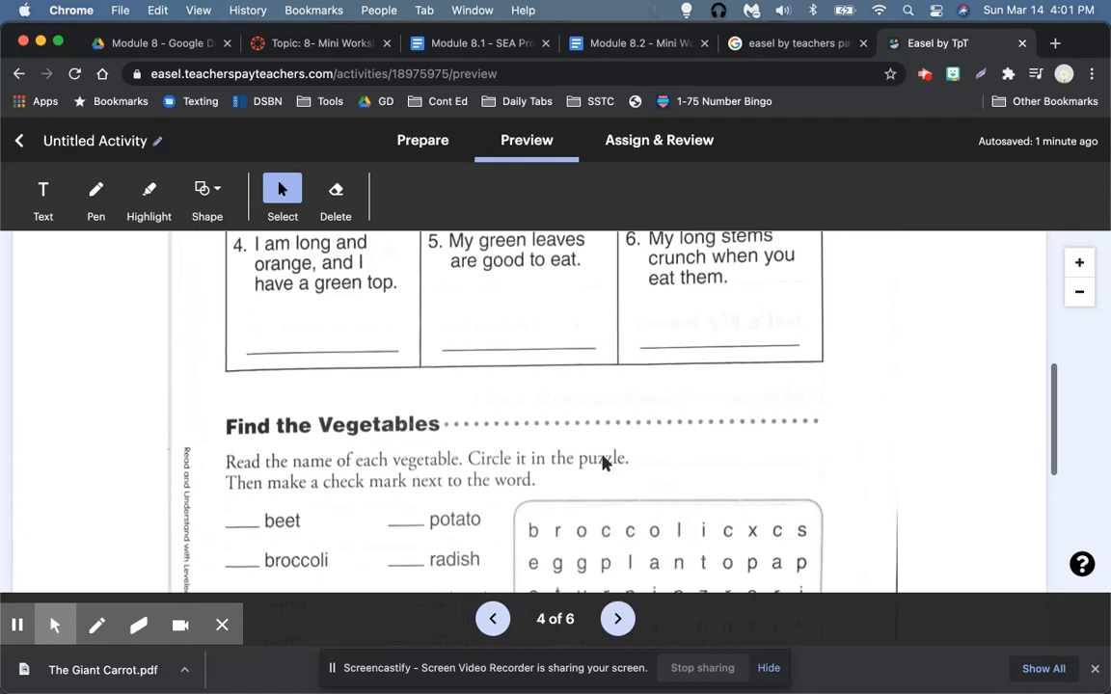
# Step: Highlight broccoli in the word search and draw a check mark beside it
pyautogui.click(148, 200)
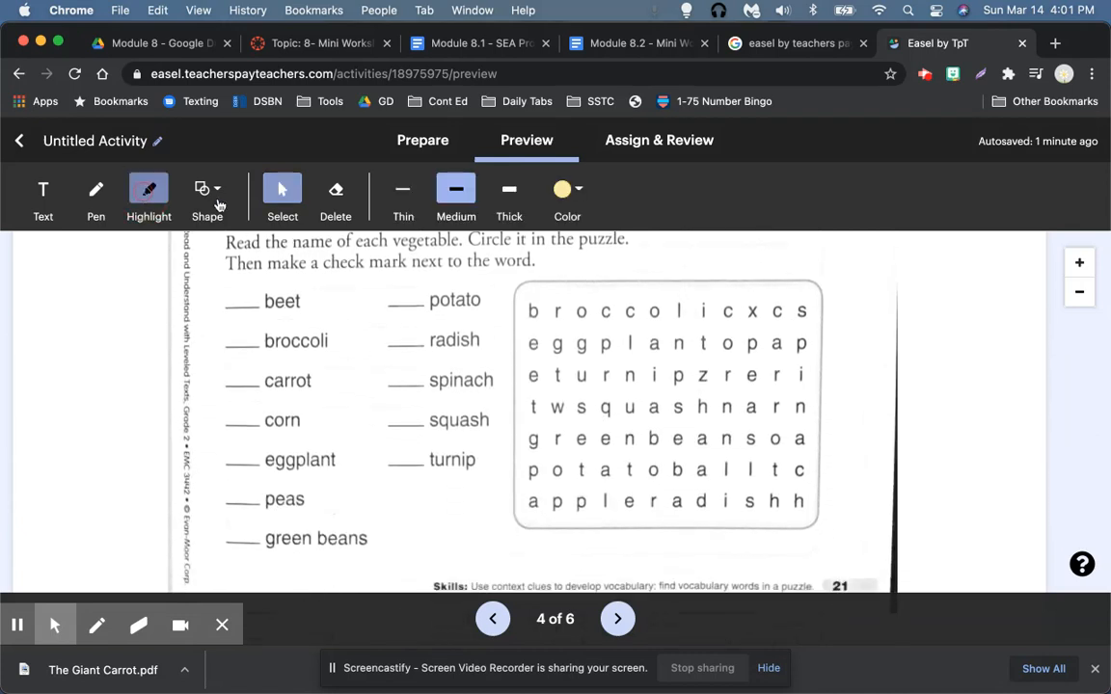
pyautogui.moveTo(525, 308); pyautogui.dragTo(715, 306)
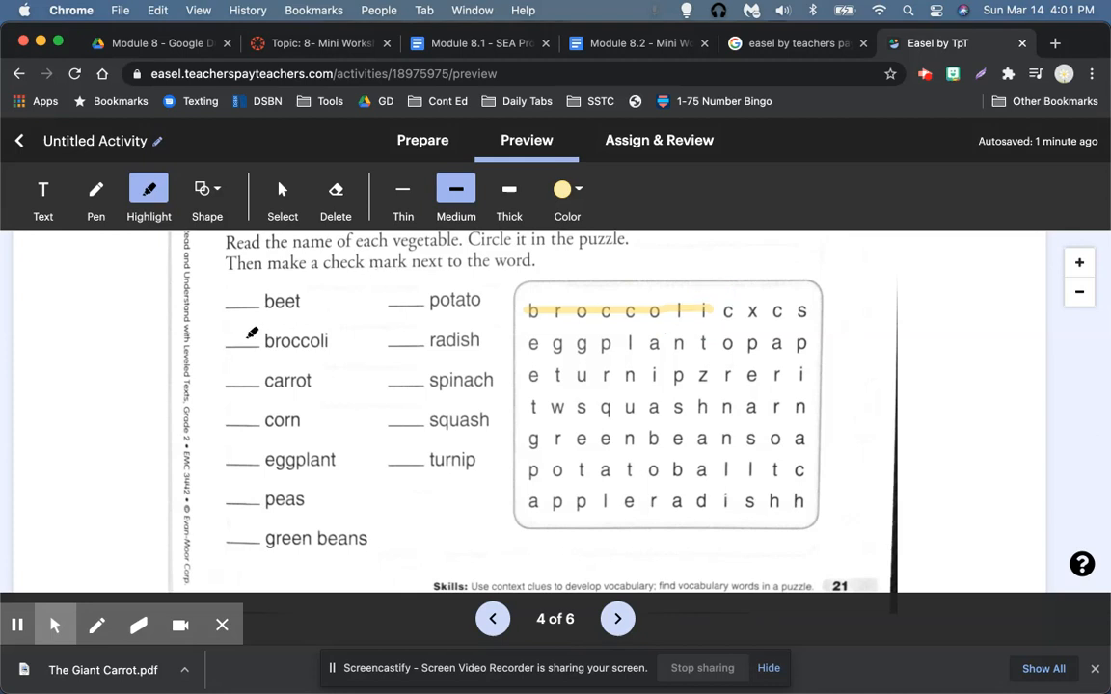
pyautogui.moveTo(232, 331)
pyautogui.mouseDown()
pyautogui.moveTo(237, 343)
pyautogui.moveTo(259, 310)
pyautogui.mouseUp()
# Step: On page 5, copy the empty ellipse onto the word 'under'
pyautogui.click(617, 618)
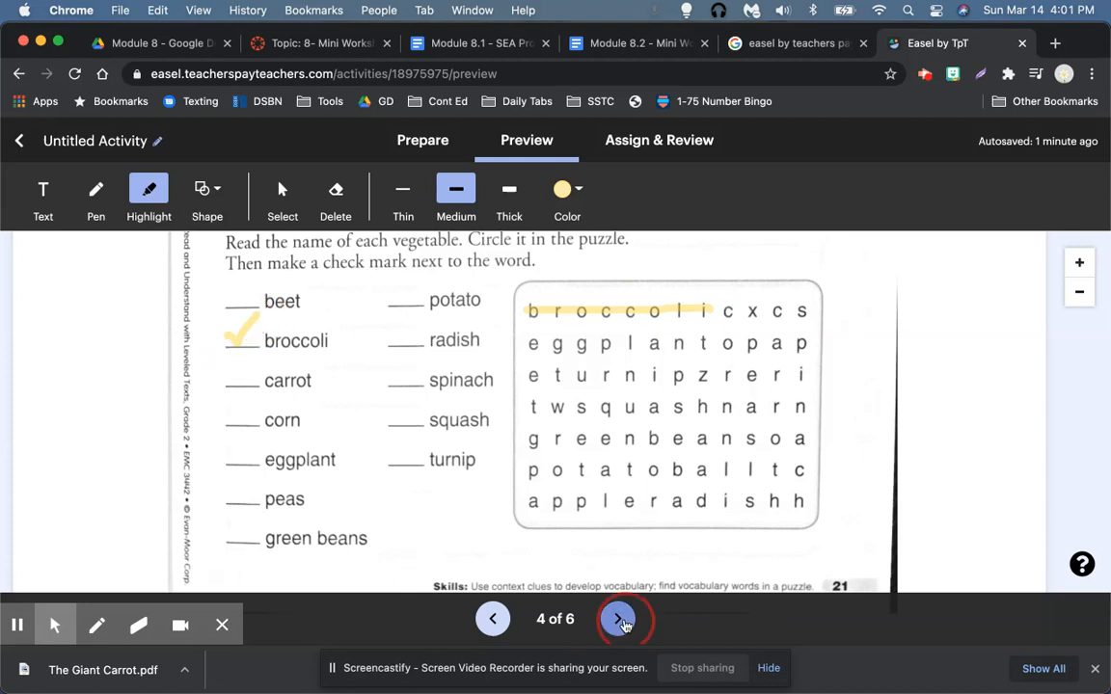
pyautogui.scroll(-2, 717, 459)
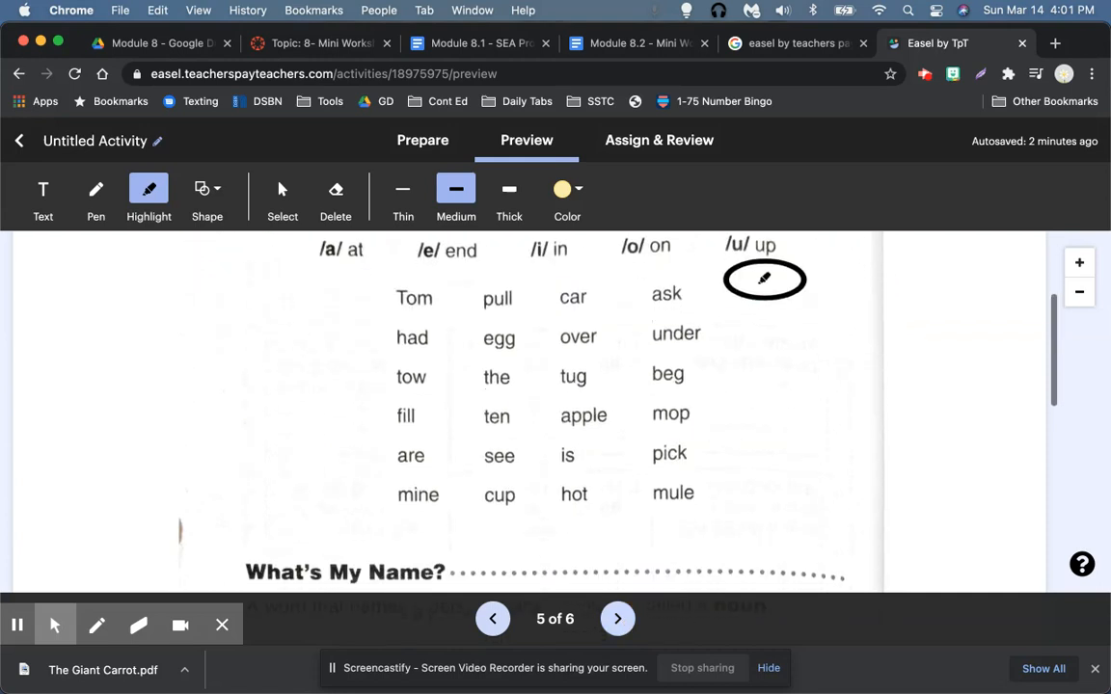
pyautogui.moveTo(767, 279); pyautogui.dragTo(668, 299)
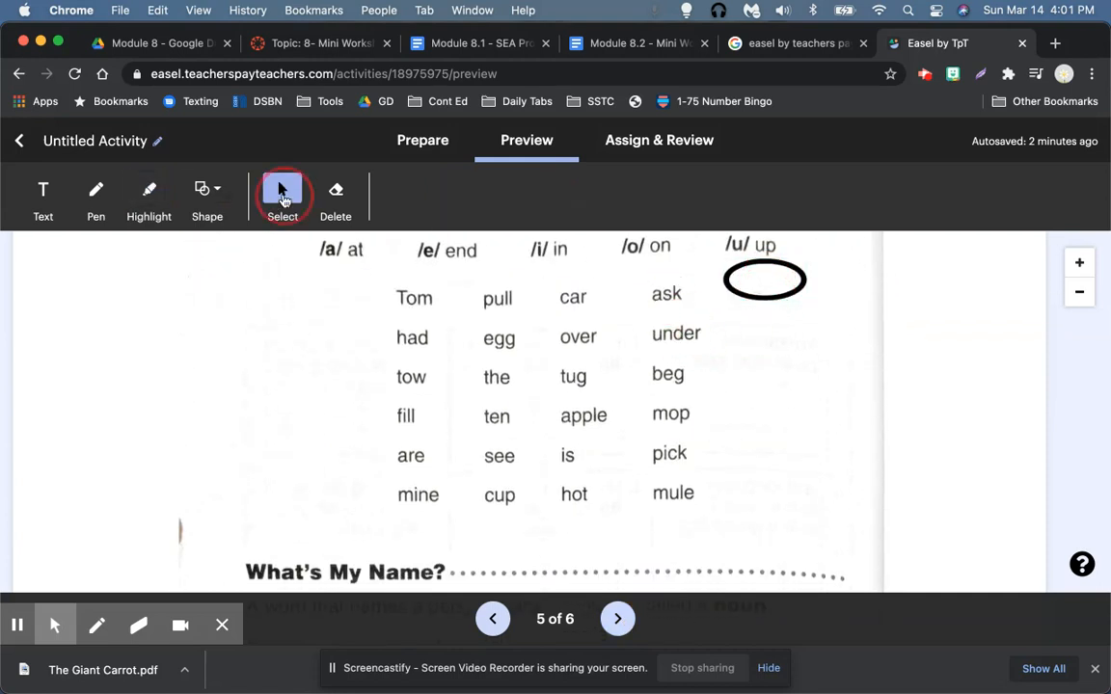
pyautogui.moveTo(762, 285); pyautogui.dragTo(665, 342)
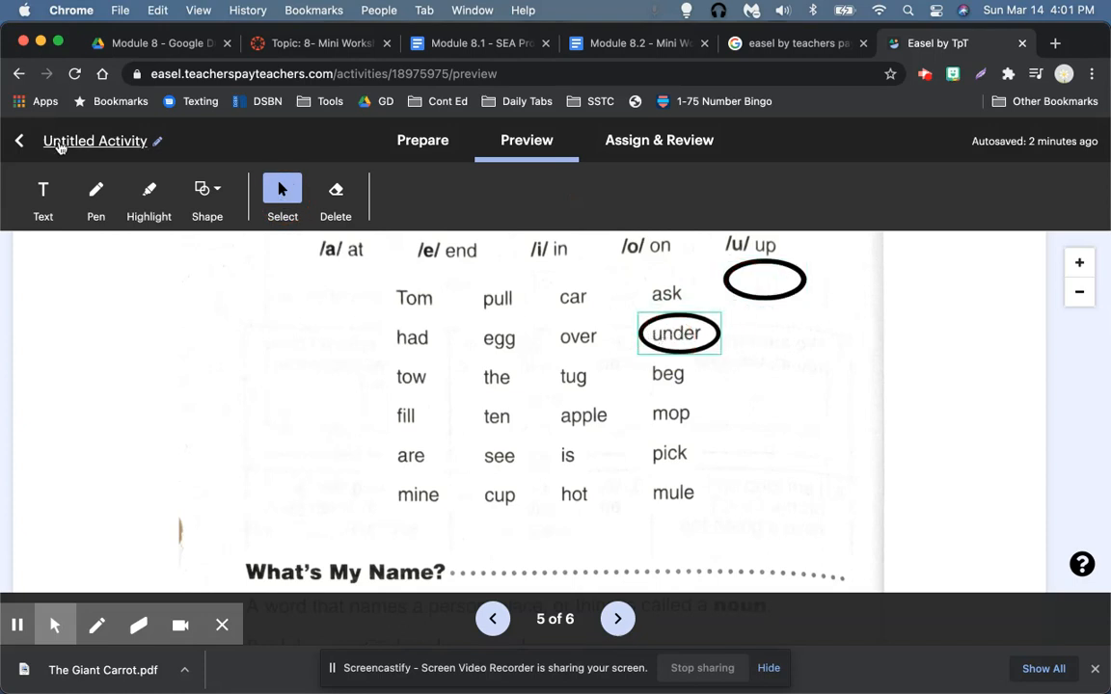
# Step: Copy the ellipse onto 'mop' and 'over', then advance to page 6
pyautogui.click(148, 189)
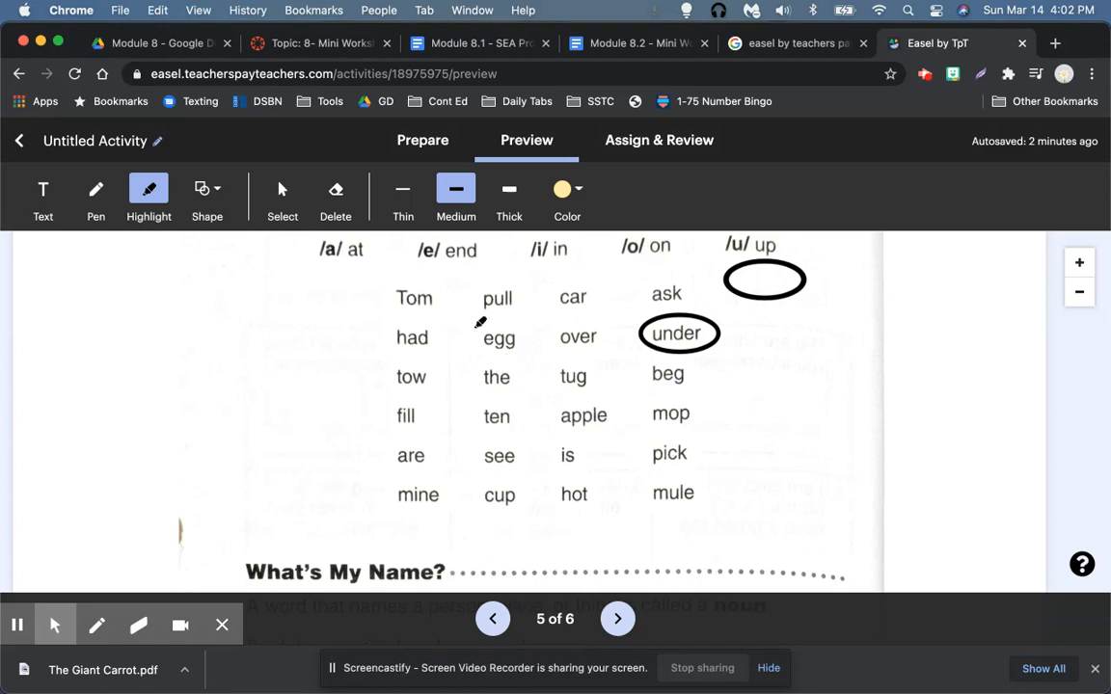
pyautogui.click(786, 270)
pyautogui.moveTo(784, 280); pyautogui.dragTo(540, 378)
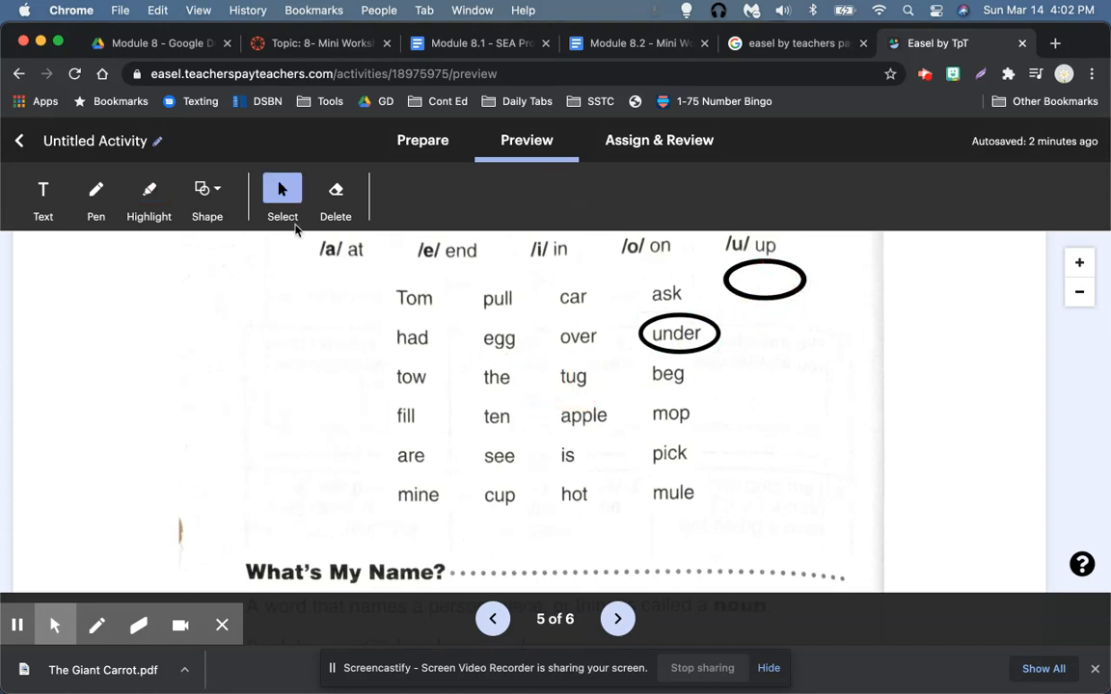
pyautogui.moveTo(795, 280); pyautogui.dragTo(704, 410)
pyautogui.moveTo(756, 279); pyautogui.dragTo(576, 340)
pyautogui.scroll(-10, 776, 447)
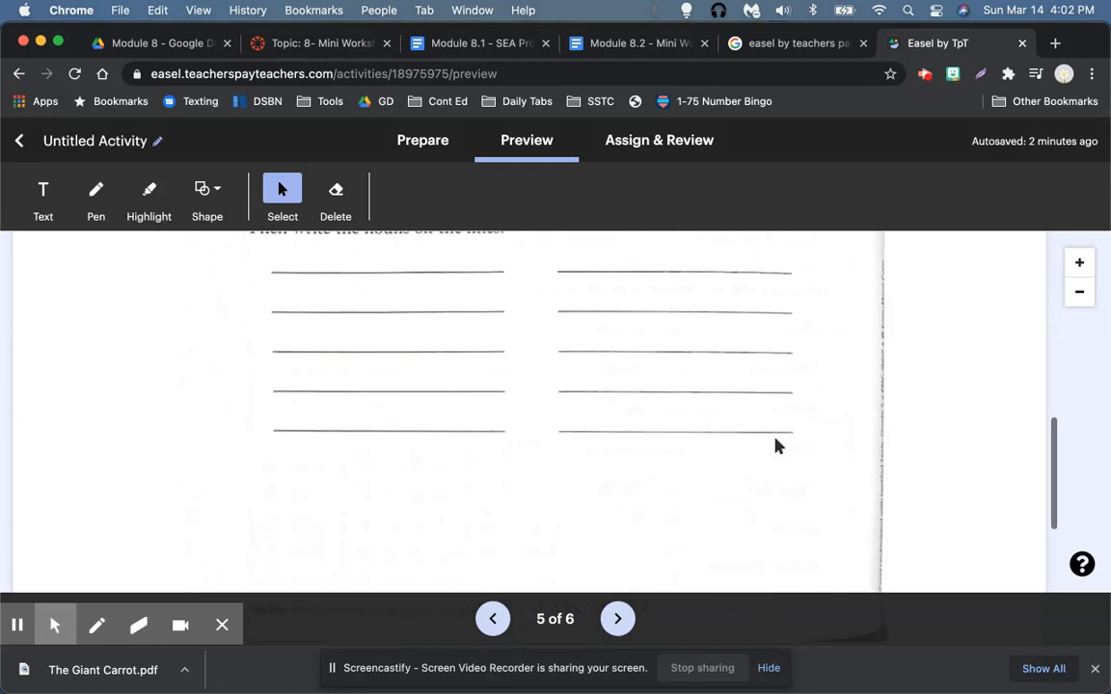
pyautogui.click(618, 606)
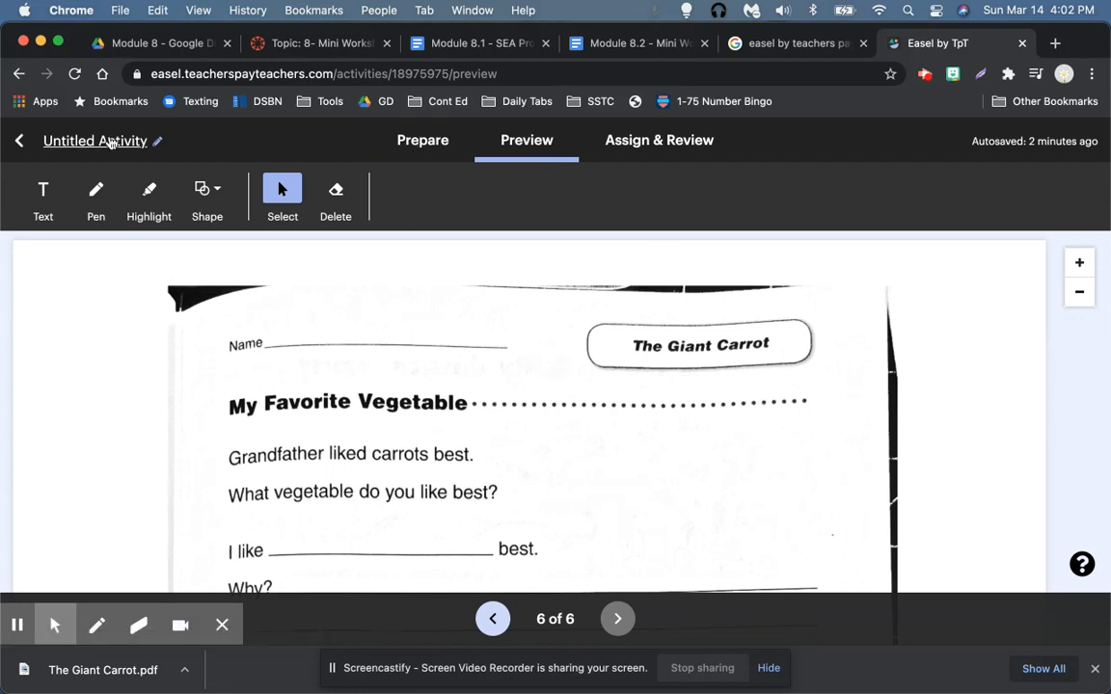
# Step: Retitle the activity 'The Giant Carrot' and go to the Assign & Review page
pyautogui.click(109, 138)
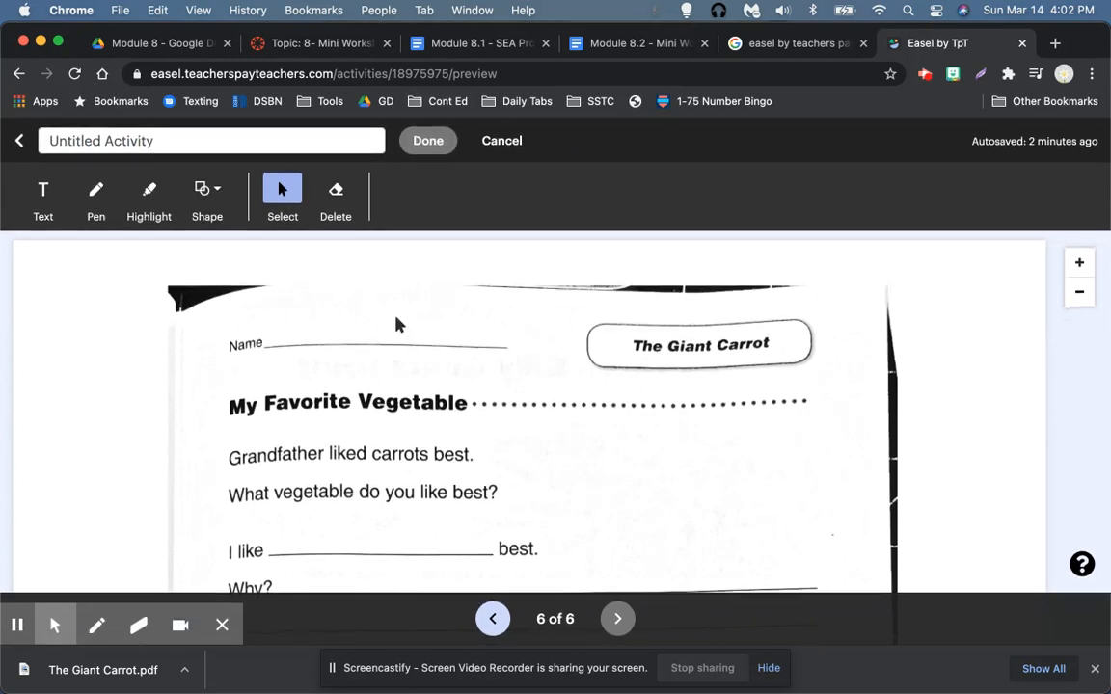
pyautogui.click(332, 142)
pyautogui.write('The')
pyautogui.press('super+a')
pyautogui.write('The G')
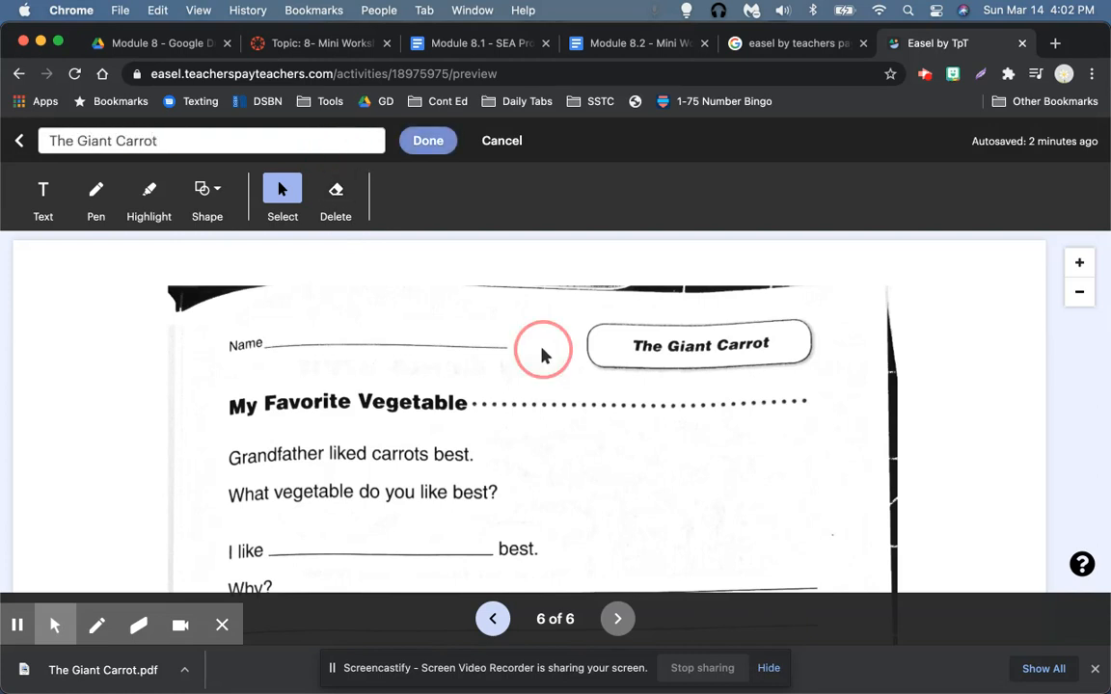
pyautogui.click(427, 141)
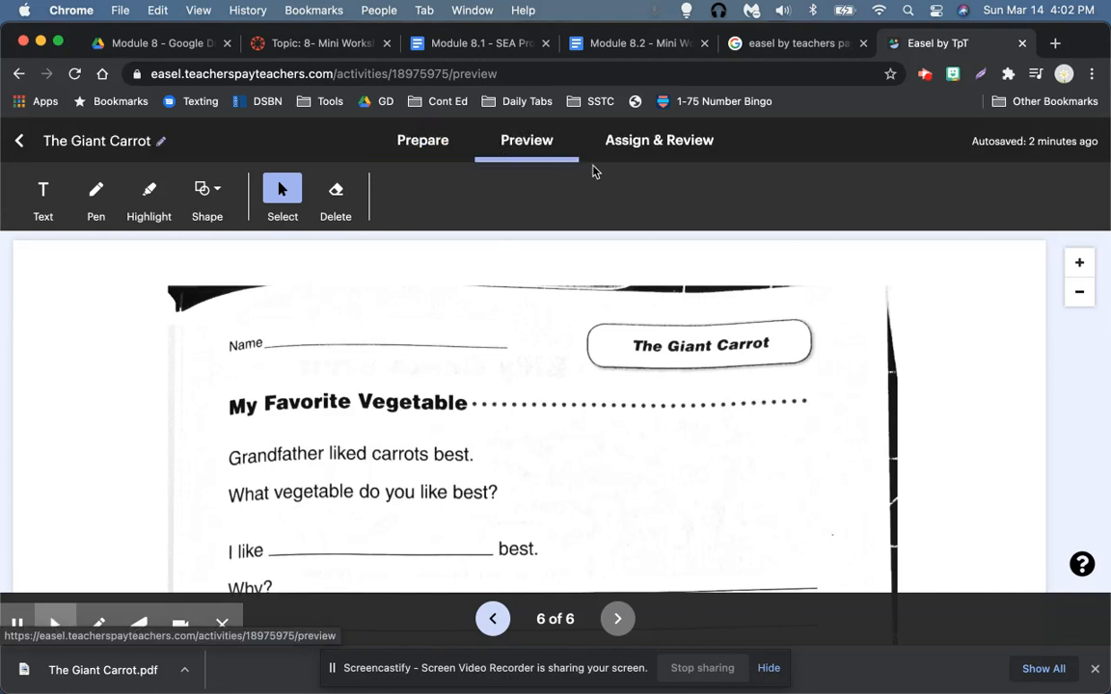
pyautogui.click(656, 143)
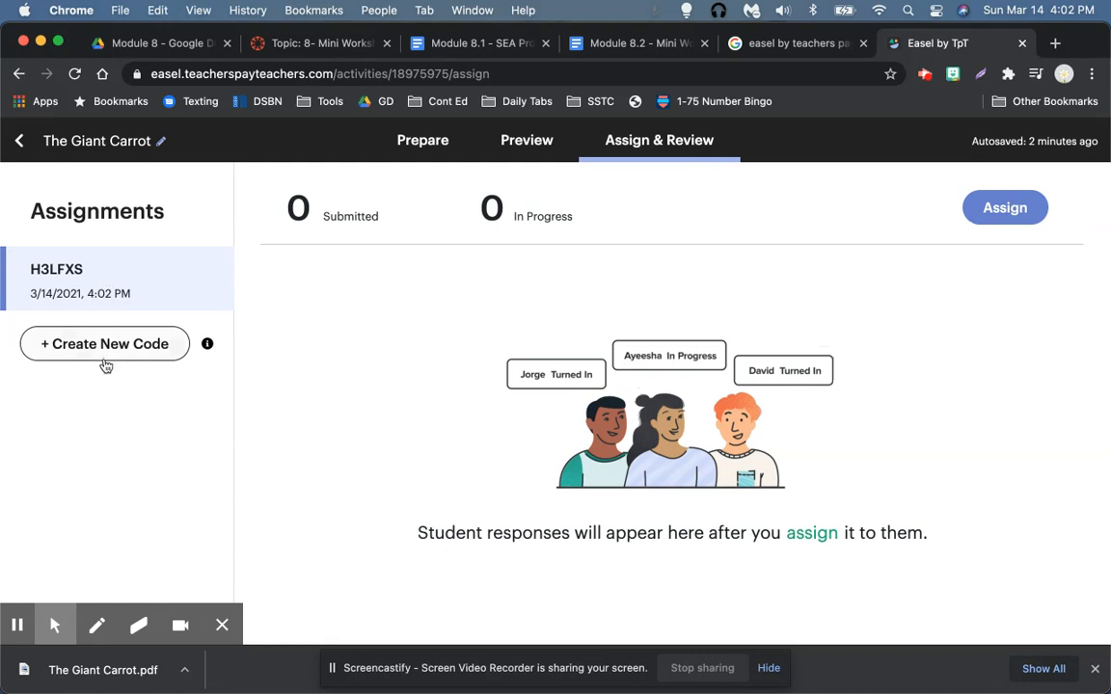
# Step: Copy The Giant Carrot student link from the Assign to Students dialog and open a blank Chrome tab
pyautogui.click(996, 212)
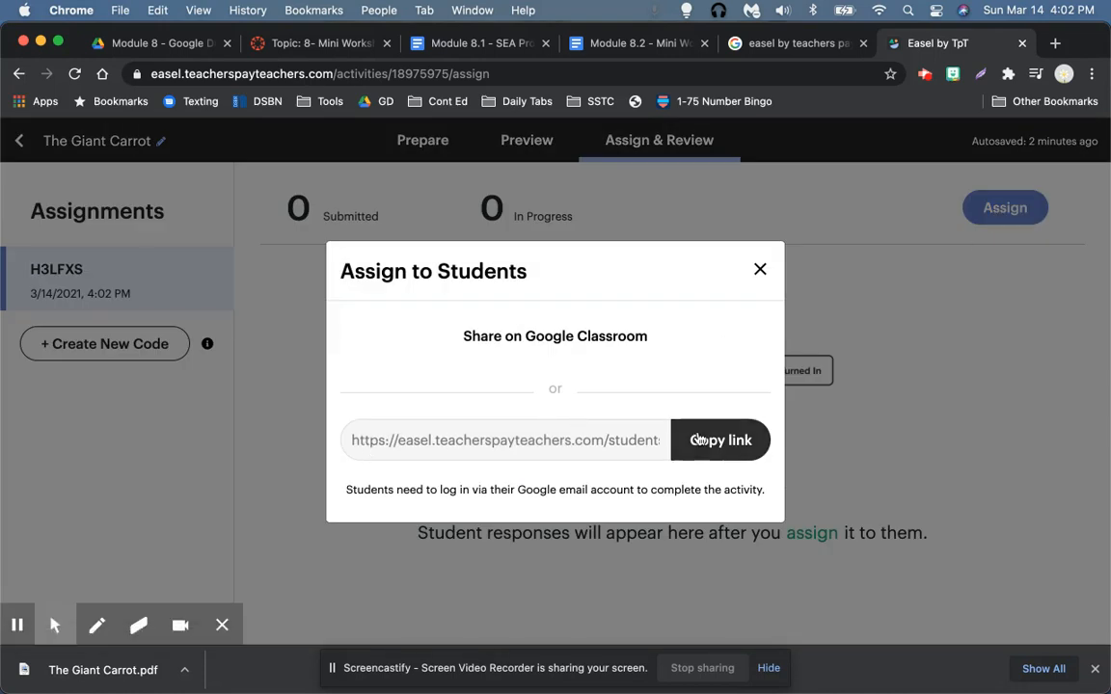
pyautogui.click(722, 473)
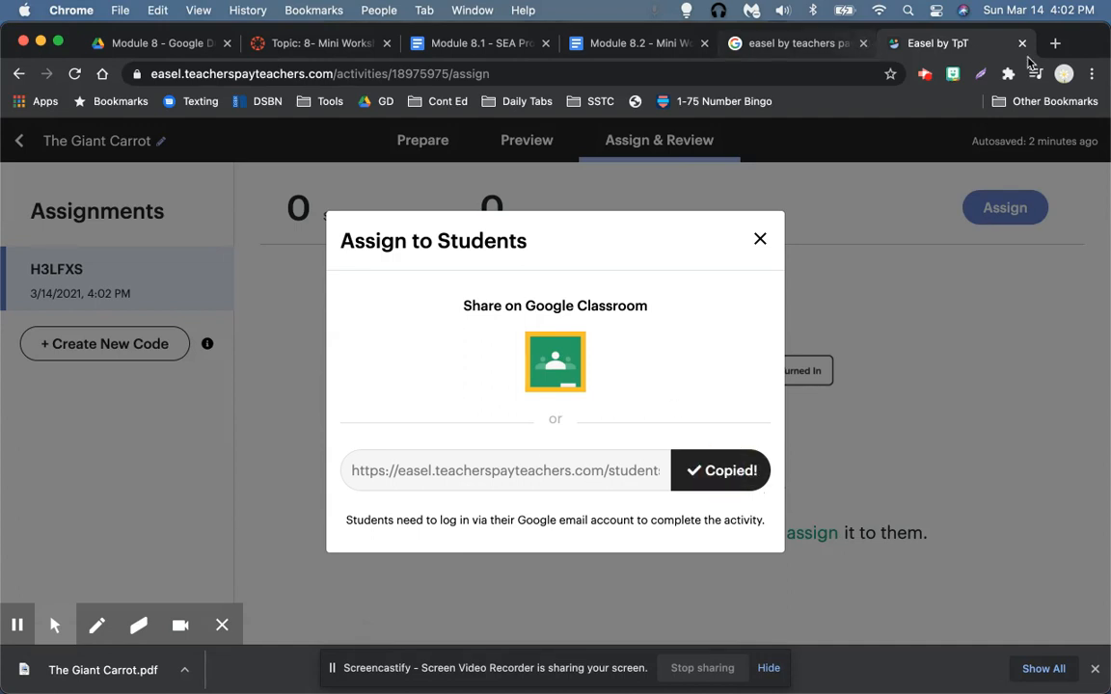
pyautogui.click(1056, 45)
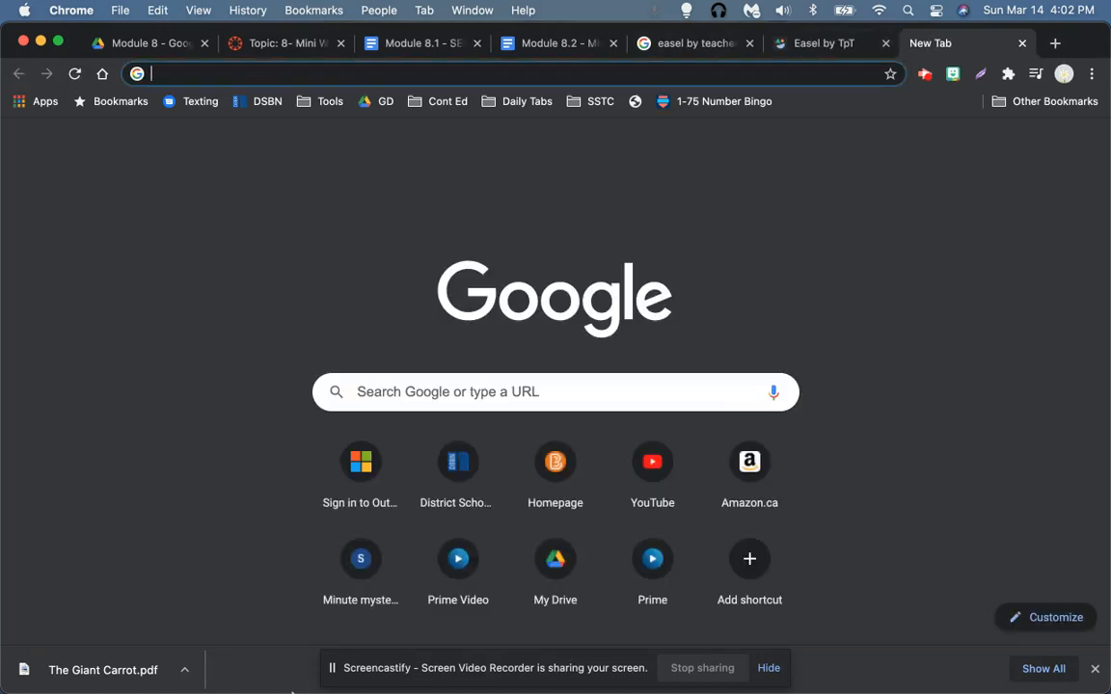
# Step: Load the copied Easel student link in Safari and choose student sign-in with Google
pyautogui.click(218, 657)
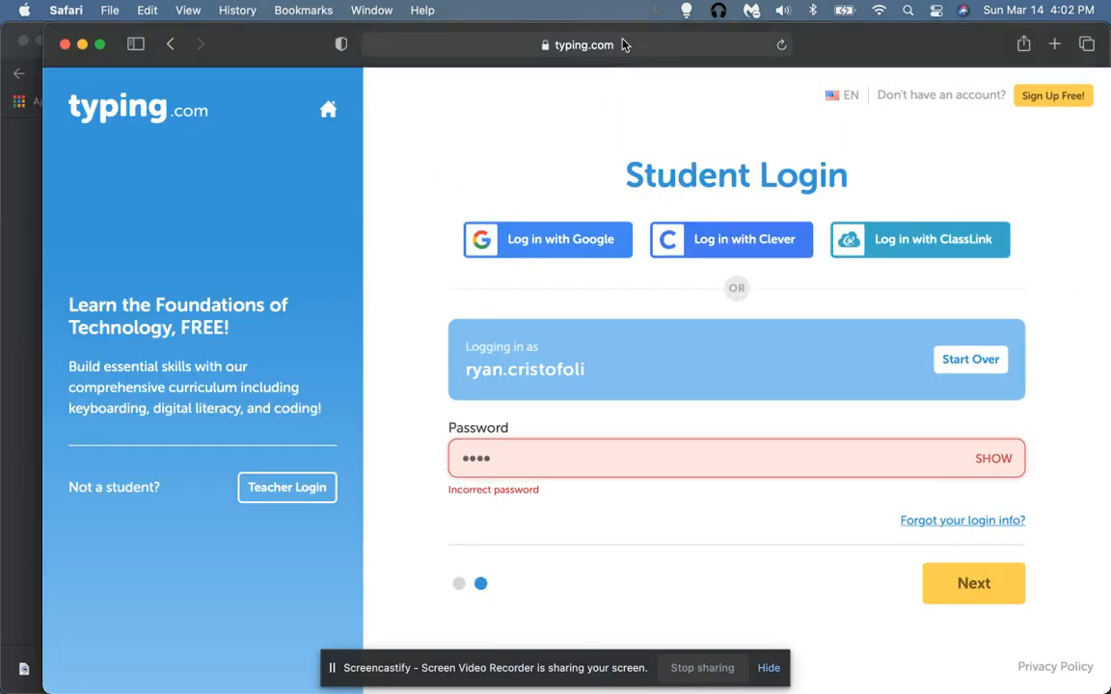
pyautogui.click(622, 45)
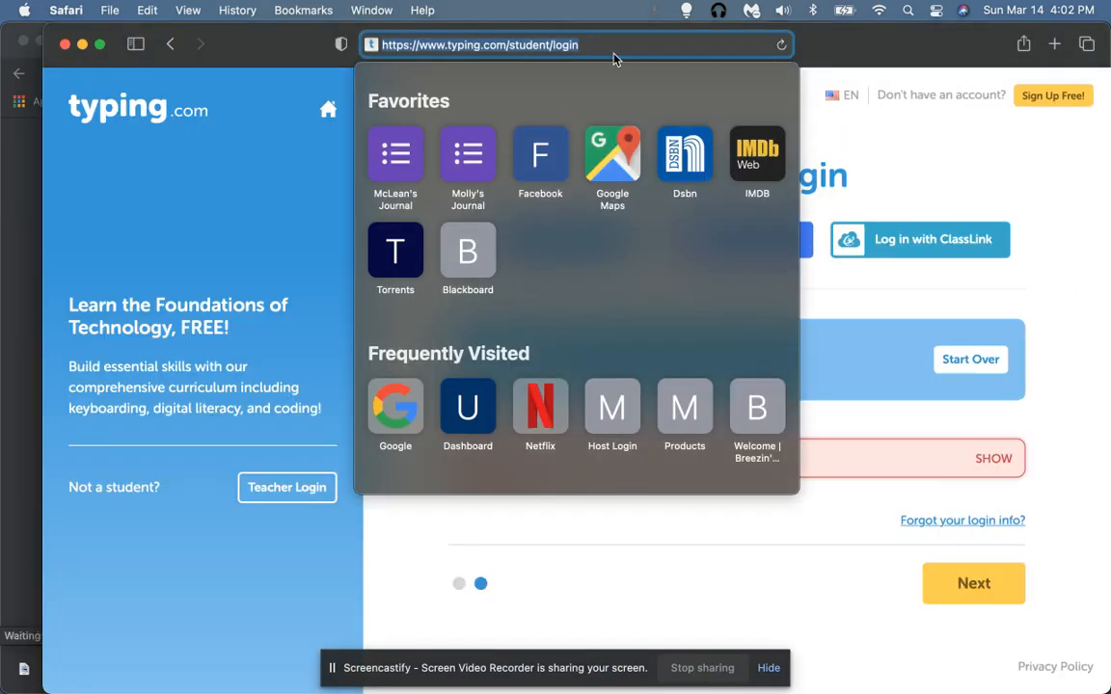
pyautogui.press('super+v')
pyautogui.press('Return')
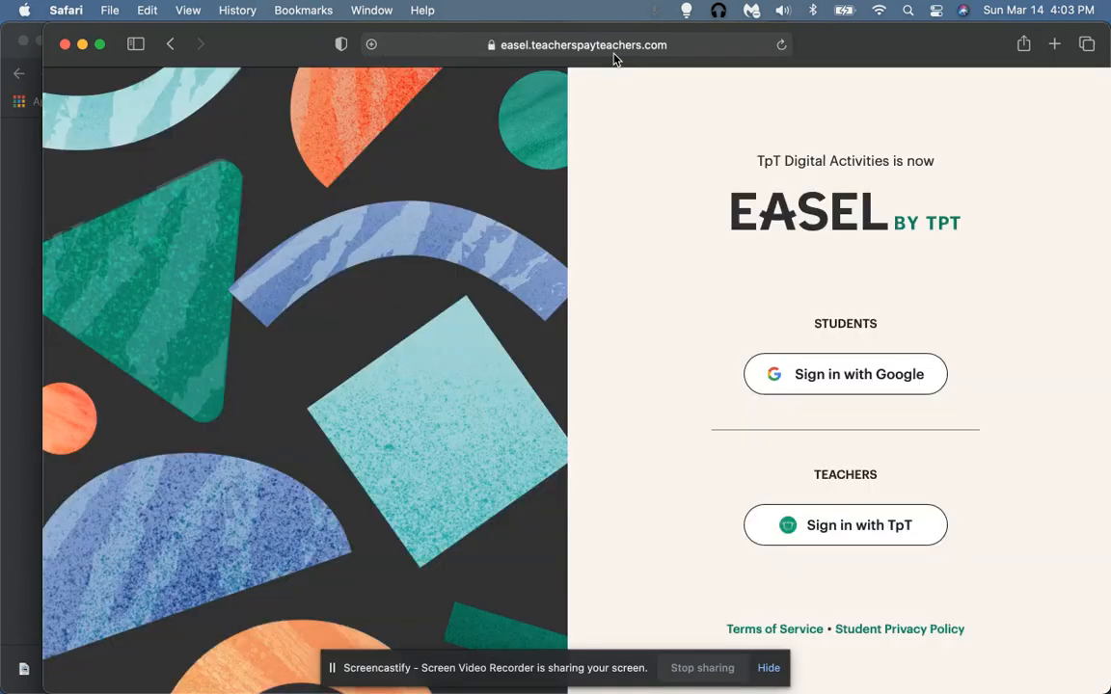
pyautogui.click(871, 379)
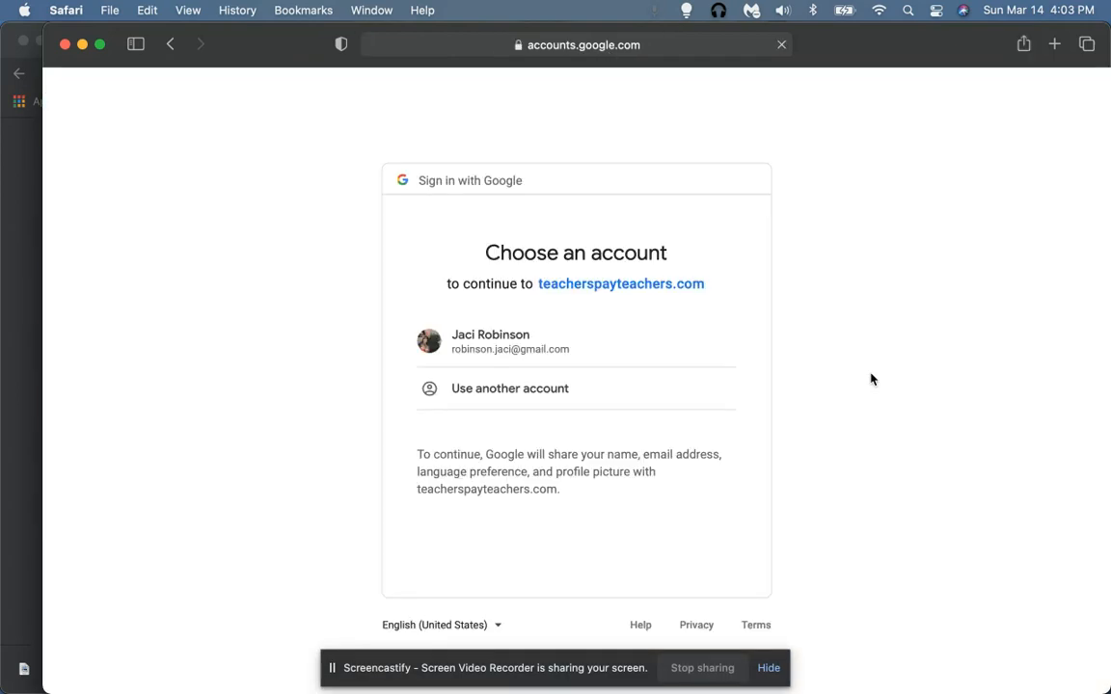
# Step: Pick the student's Google account and join The Giant Carrot using its access code
pyautogui.click(472, 351)
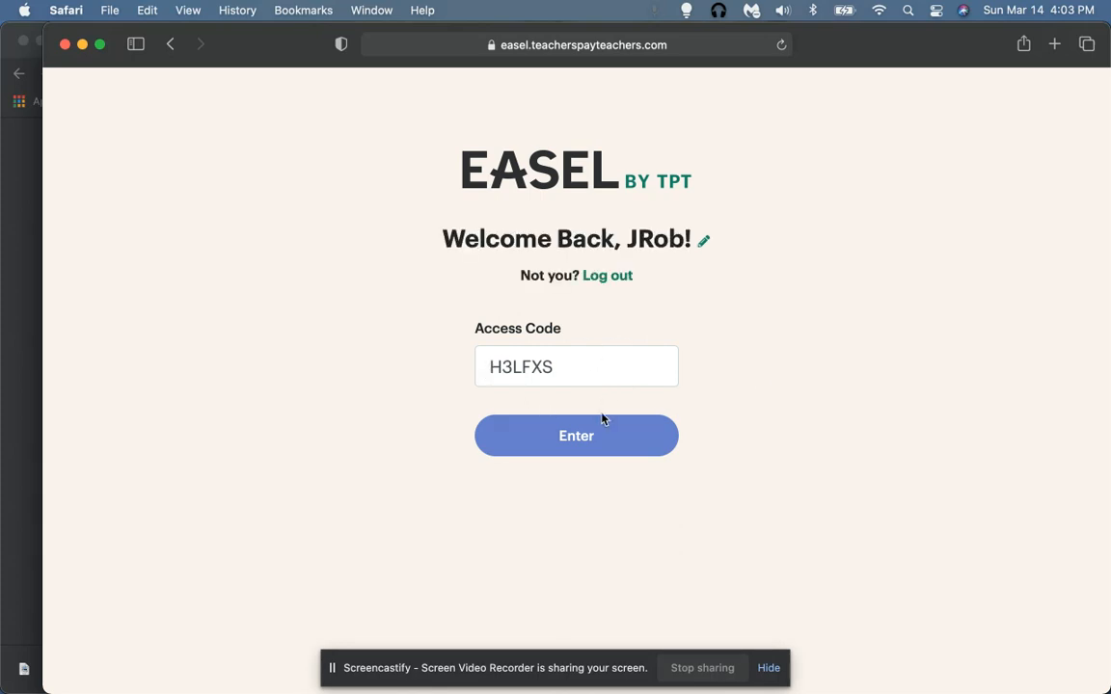
pyautogui.click(597, 436)
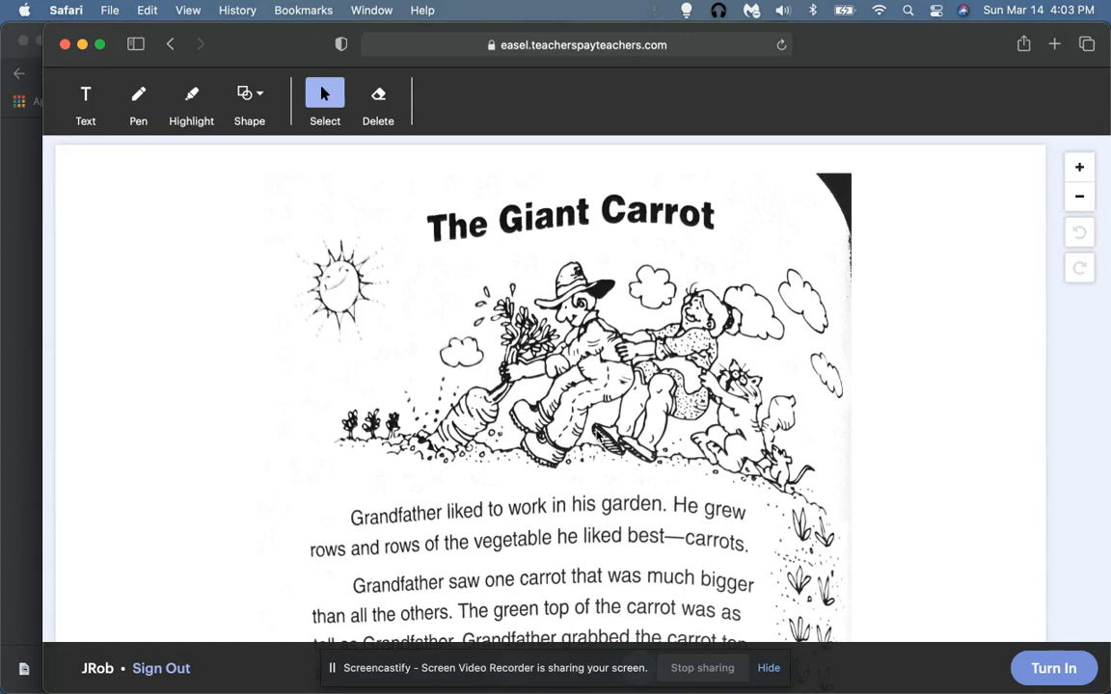
pyautogui.scroll(-7, 461, 276)
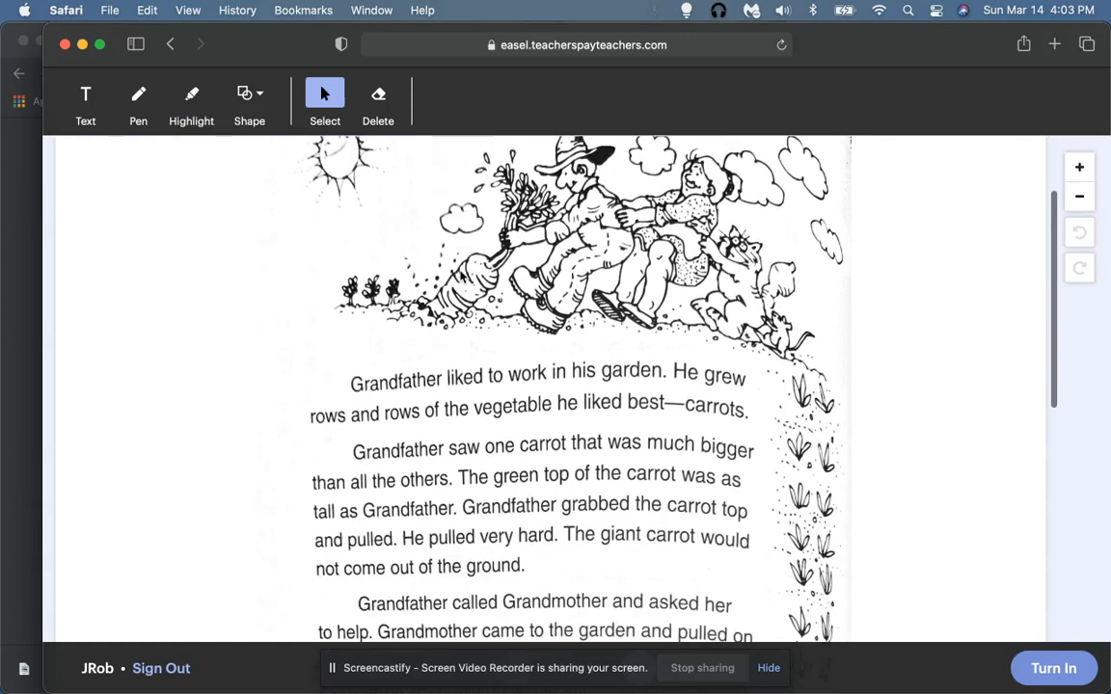
pyautogui.scroll(-10, 461, 277)
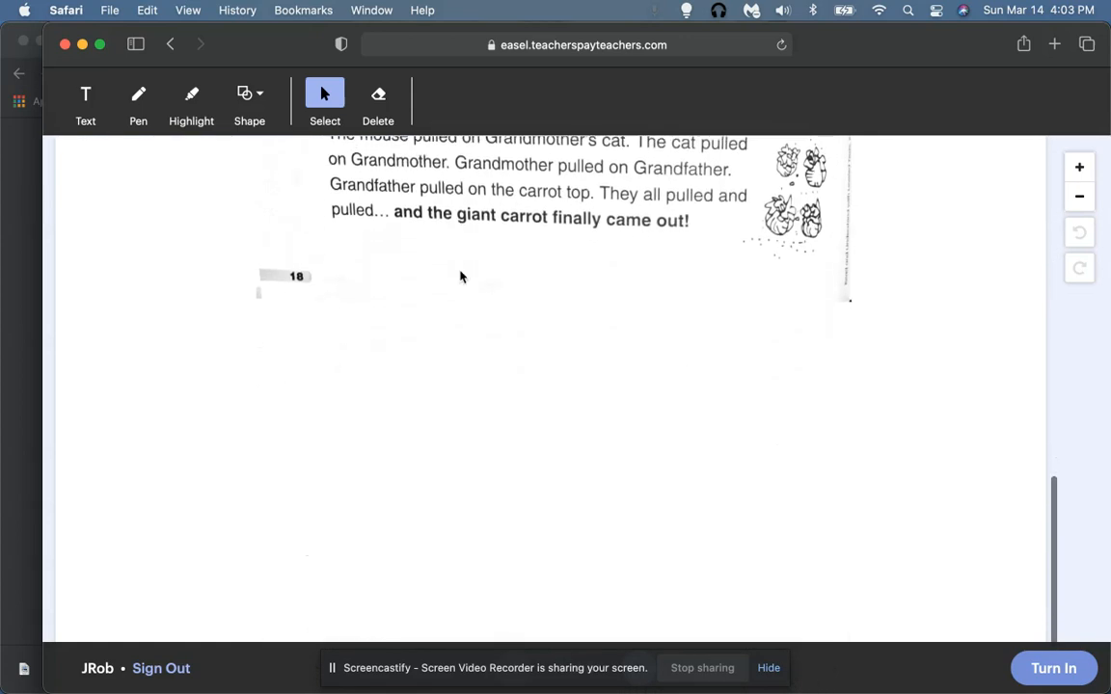
pyautogui.scroll(17, 463, 241)
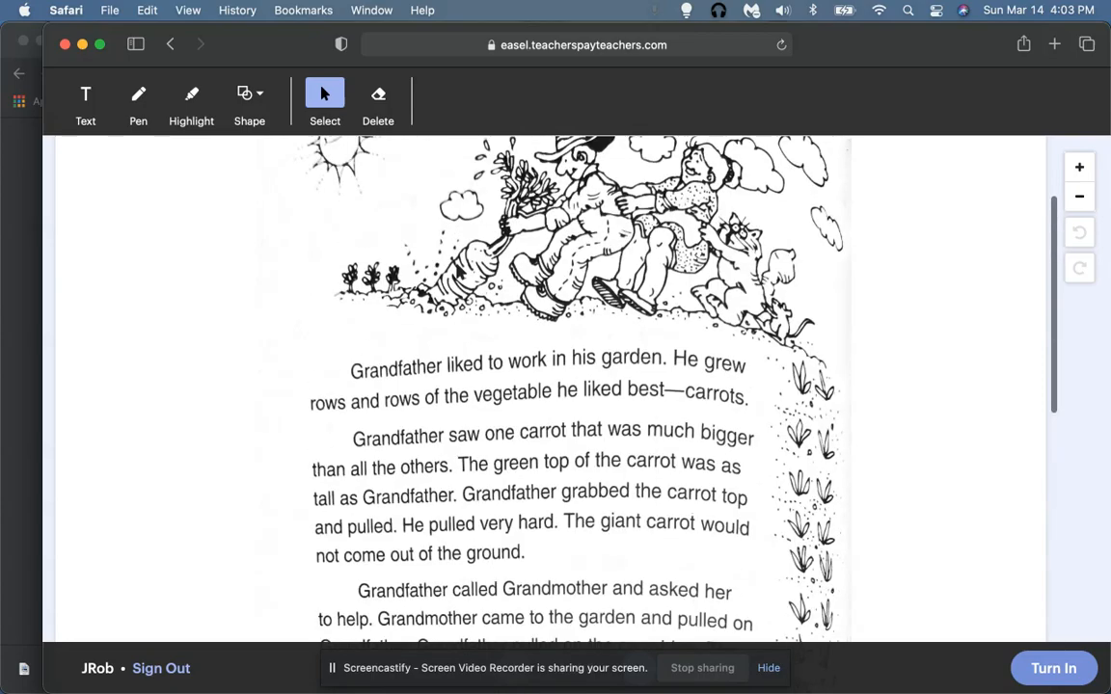
pyautogui.scroll(-17, 459, 273)
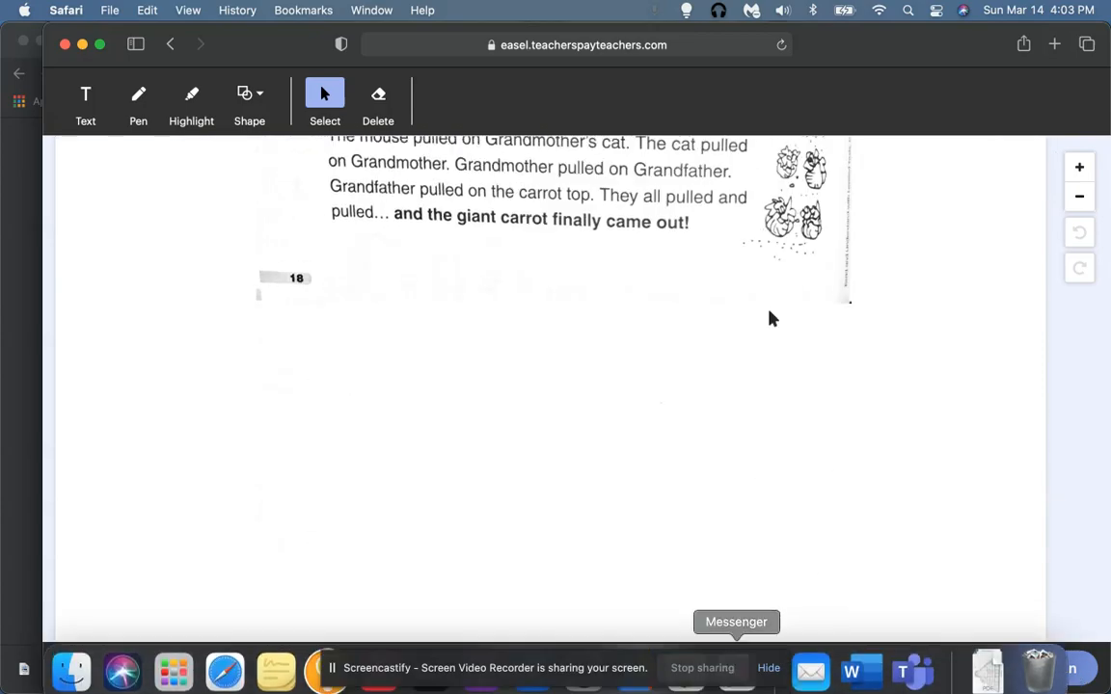
pyautogui.scroll(2, 777, 339)
pyautogui.scroll(10, 779, 339)
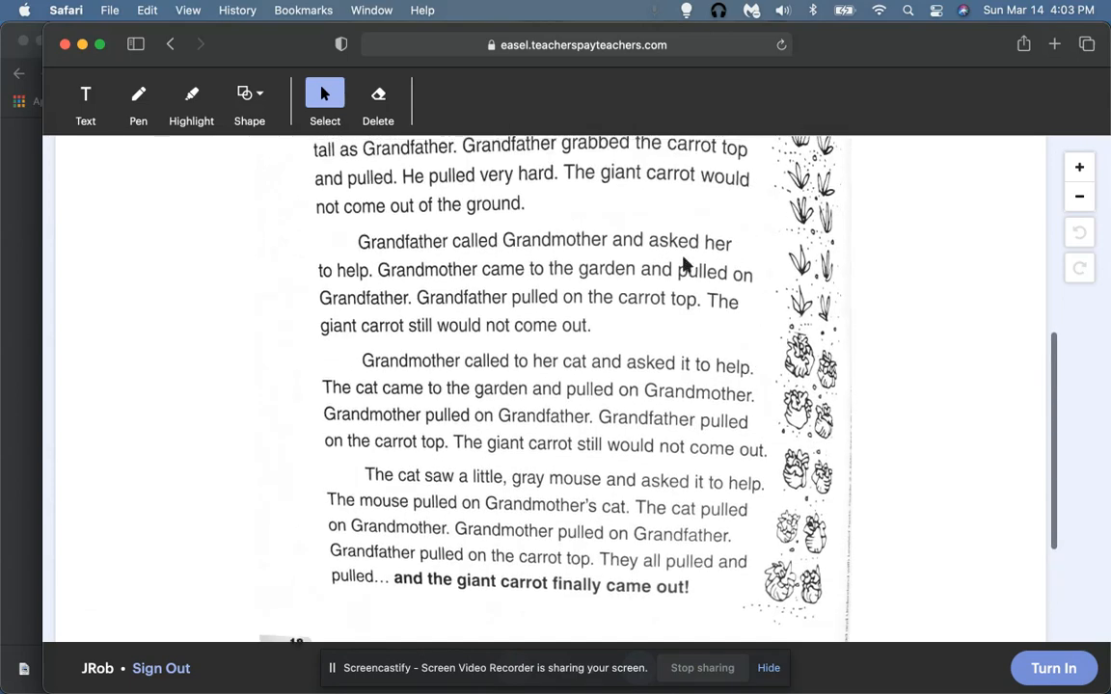
pyautogui.scroll(11, 723, 270)
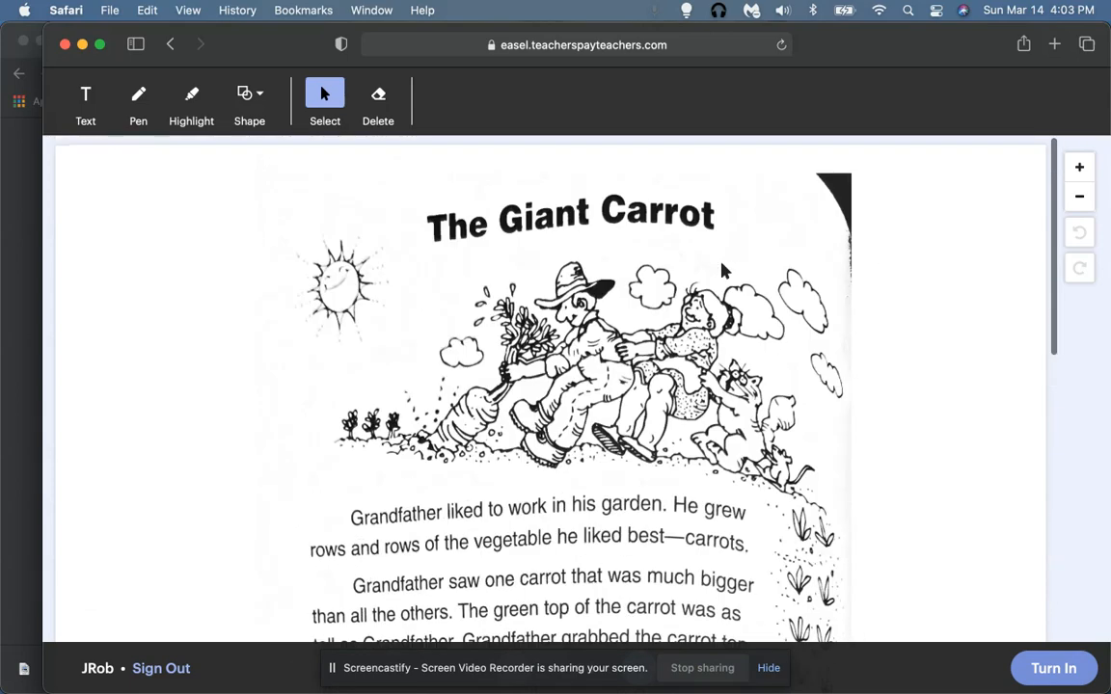
pyautogui.click(1040, 674)
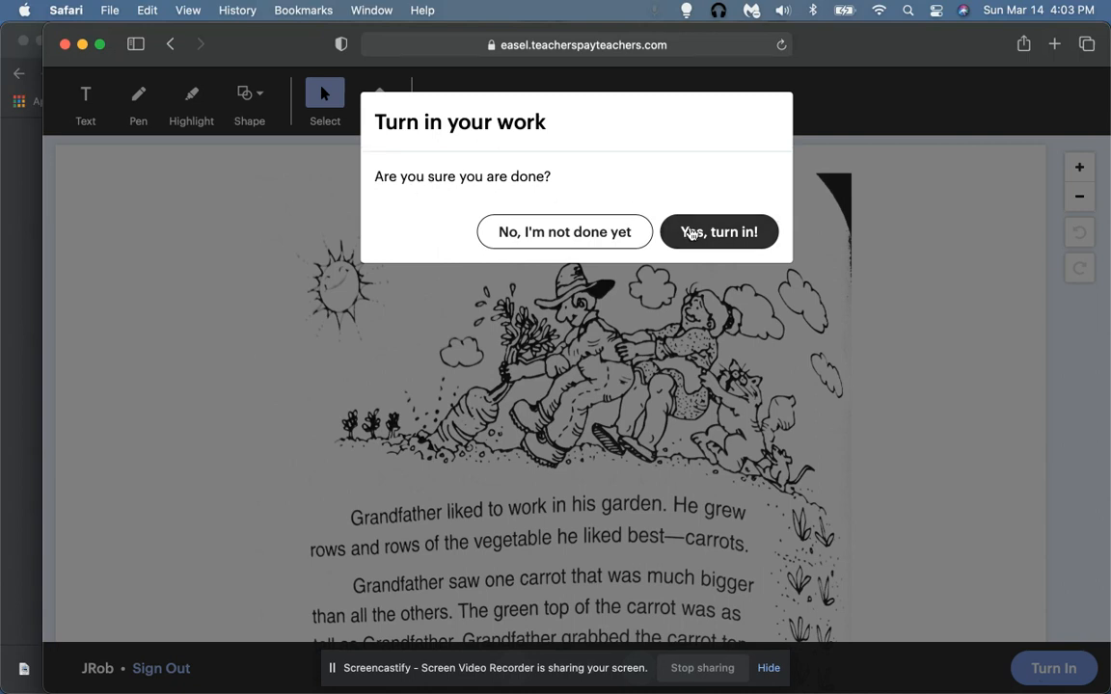
pyautogui.moveTo(173, 675)
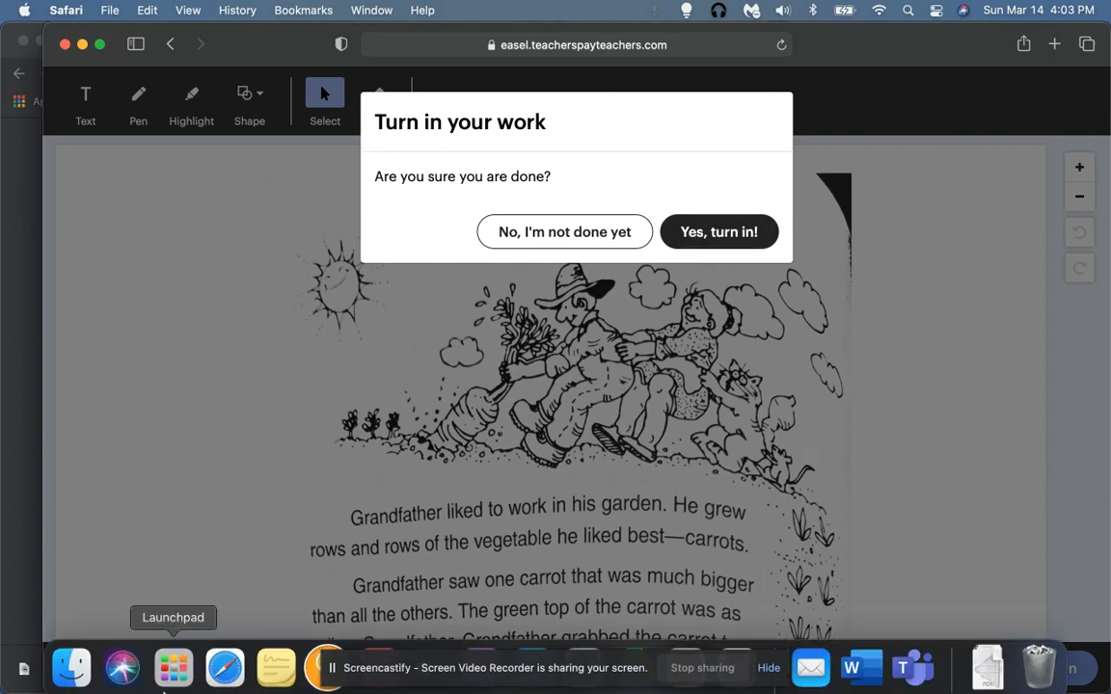
pyautogui.click(417, 456)
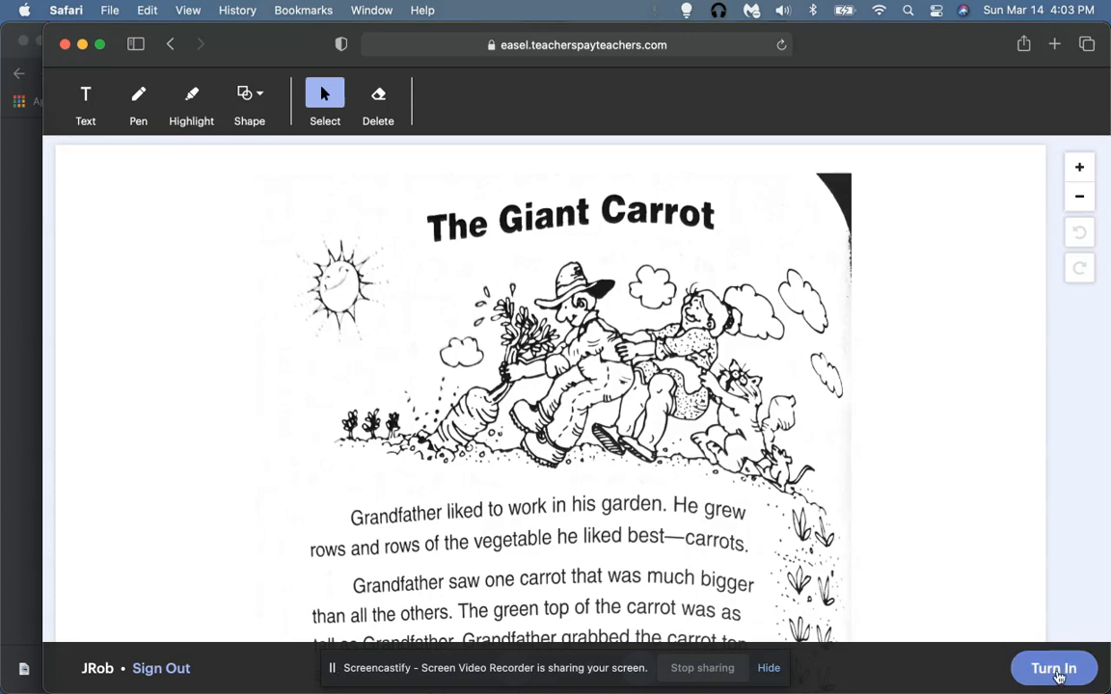
pyautogui.scroll(-1, 939, 480)
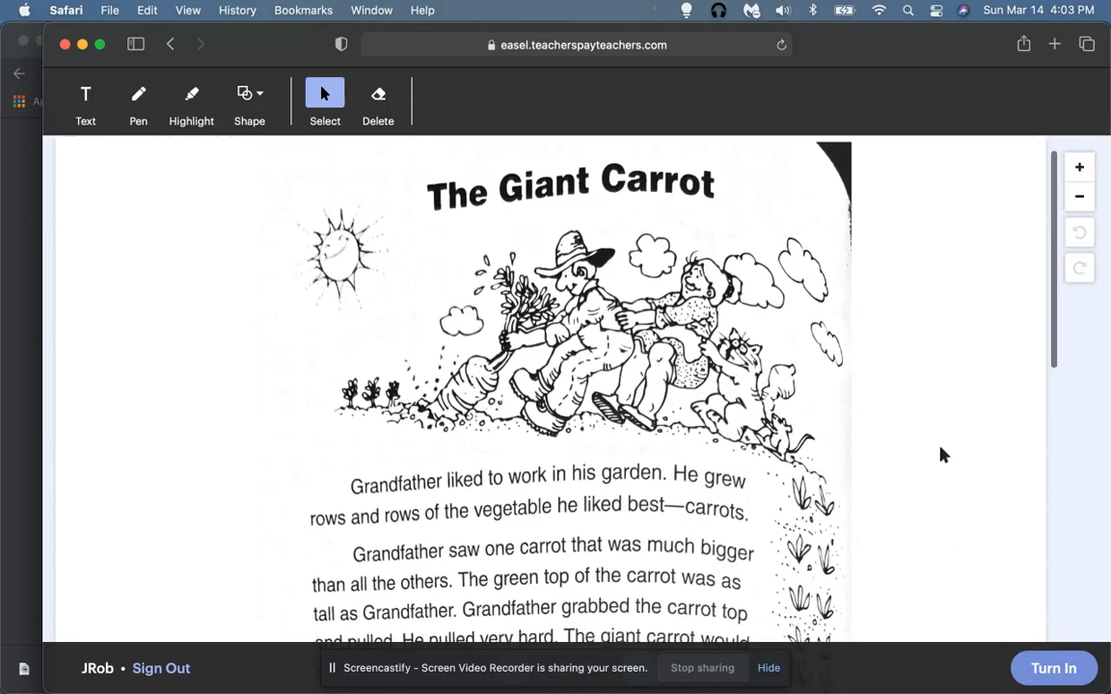
# Step: Bring the student's Safari window back and advance the activity to page 2 of 6
pyautogui.scroll(-5, 919, 471)
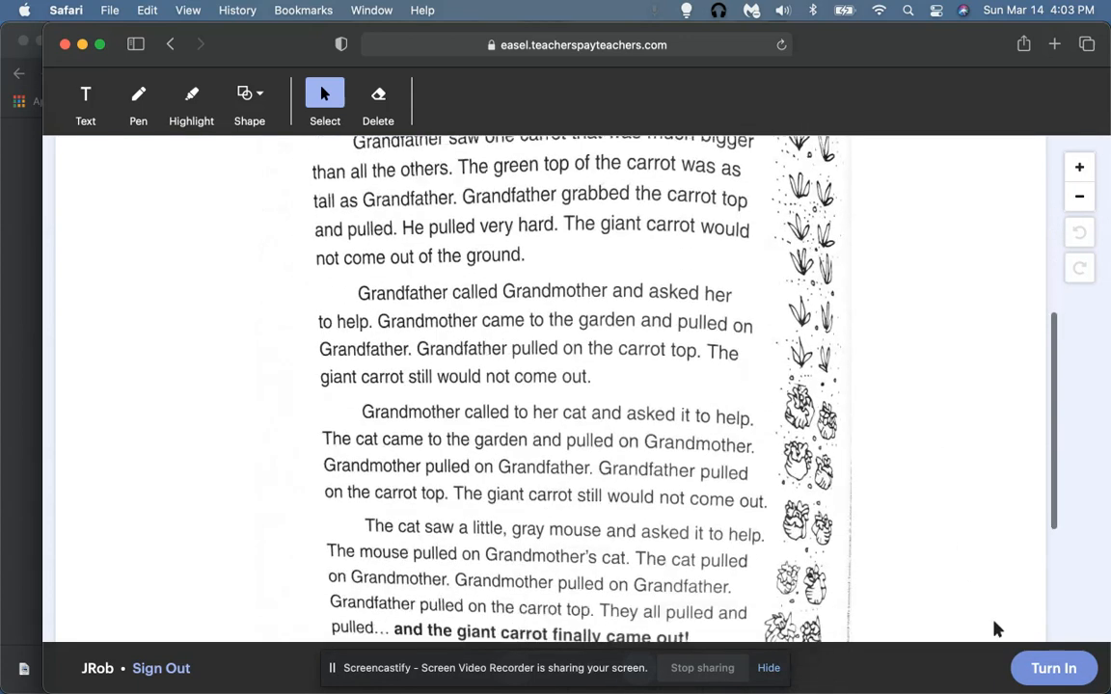
pyautogui.scroll(-4, 904, 518)
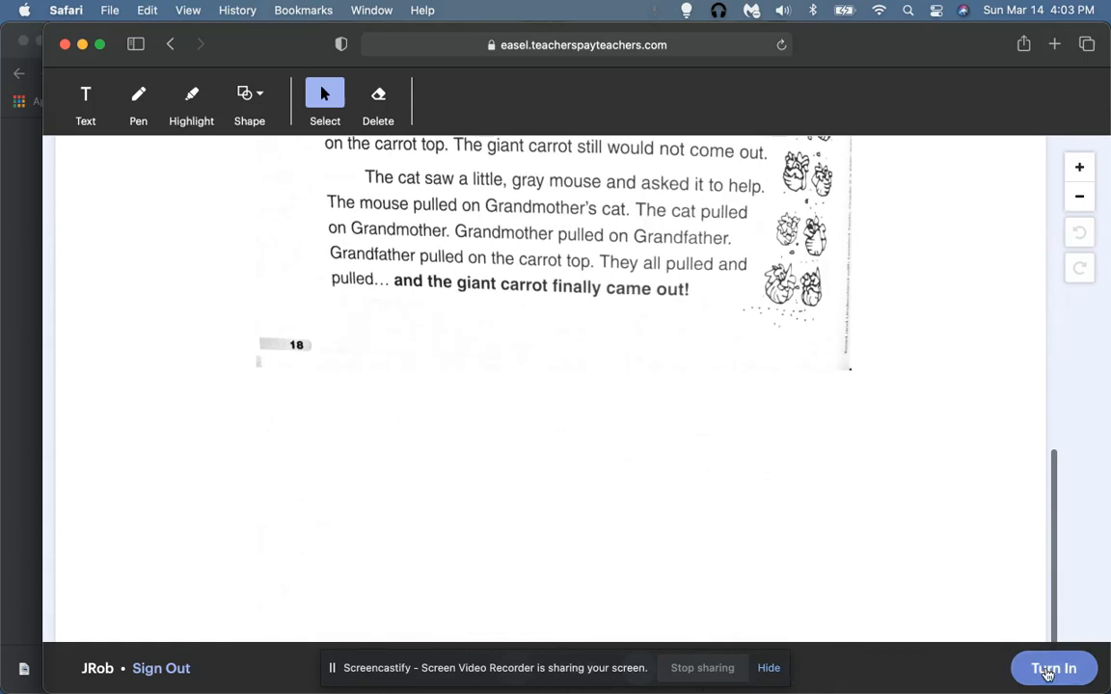
pyautogui.click(768, 675)
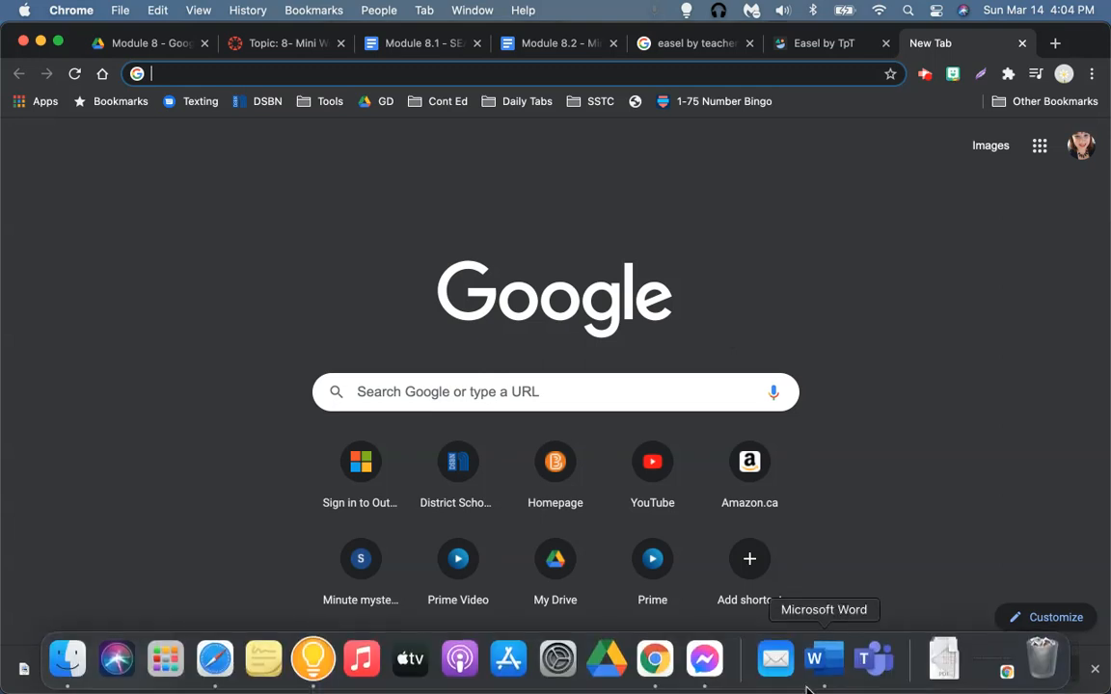
pyautogui.click(214, 656)
pyautogui.scroll(-2, 651, 531)
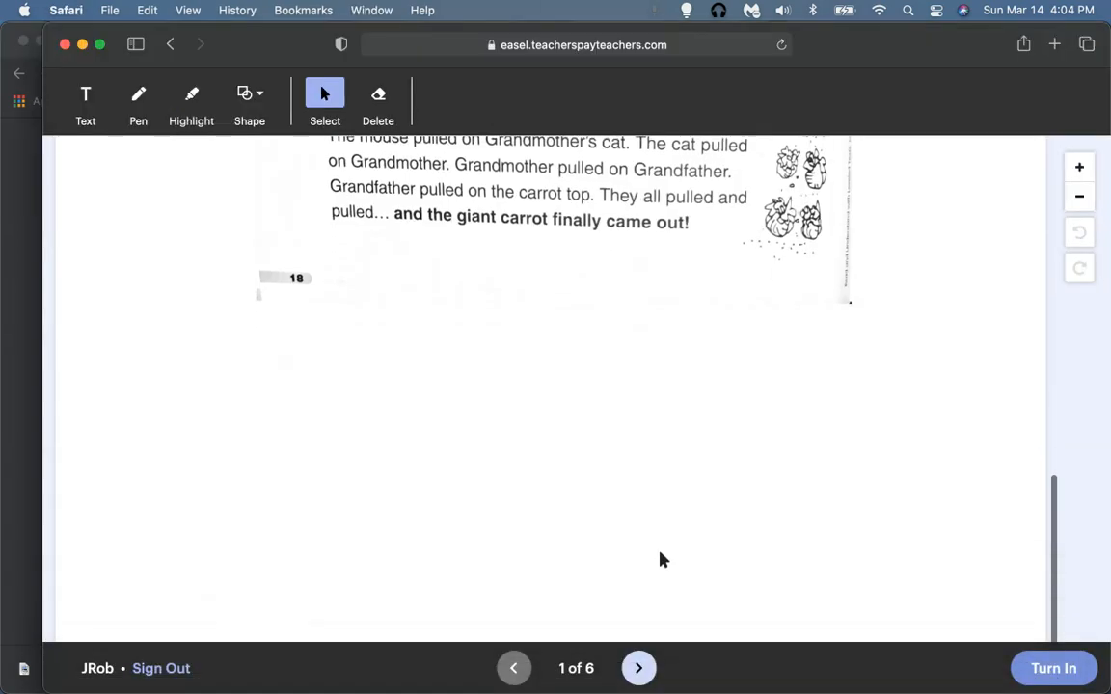
pyautogui.click(645, 674)
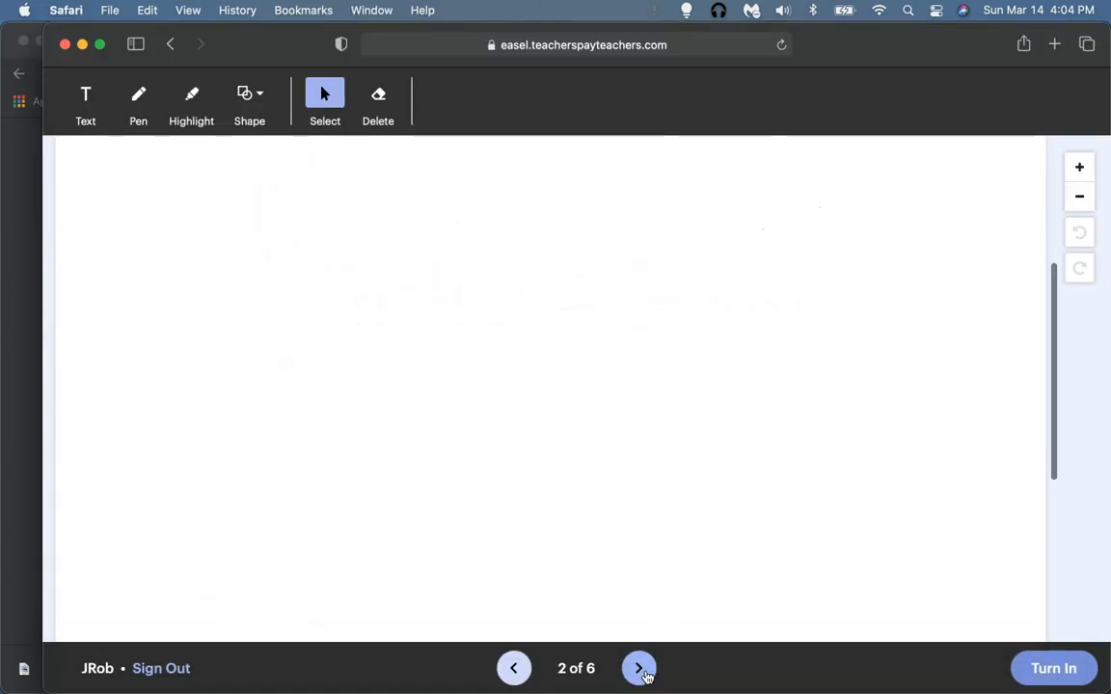
# Step: Type test answers 'cec' above the ground and 'ca' under the ground, then go to page 3
pyautogui.click(628, 390)
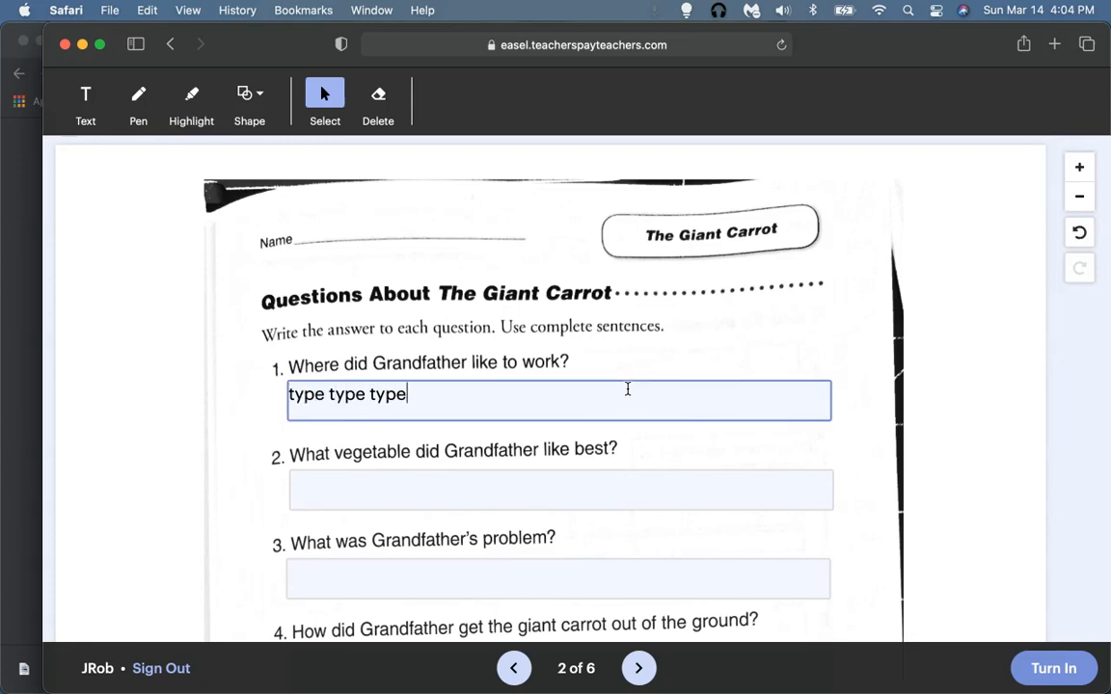
pyautogui.scroll(-10, 628, 390)
pyautogui.click(669, 184)
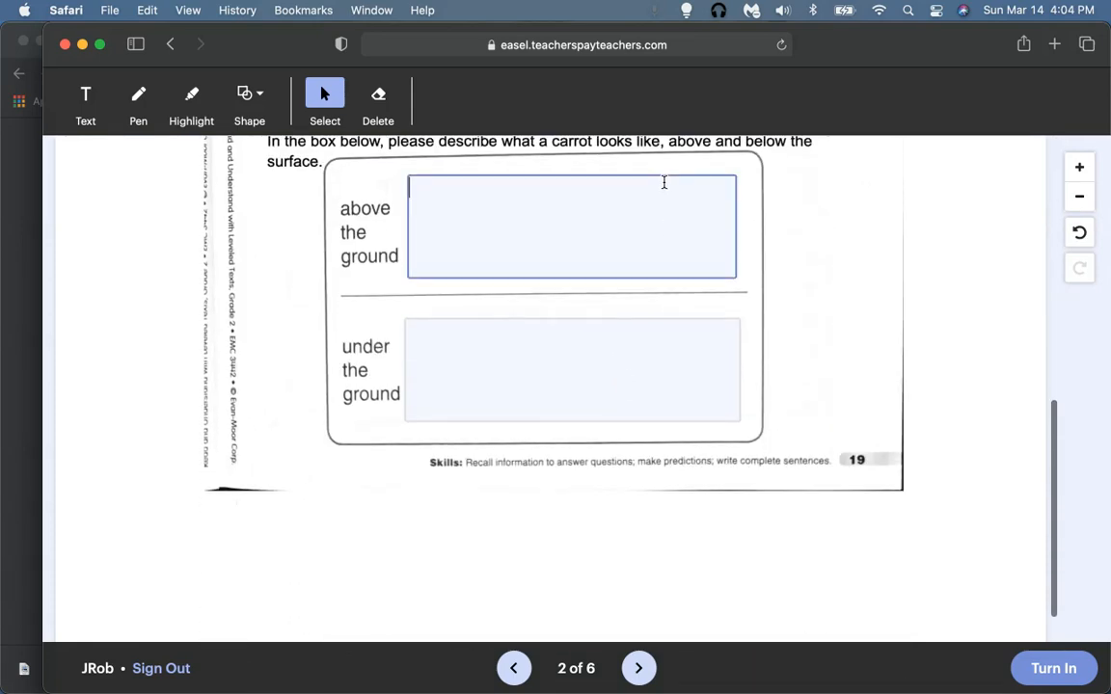
pyautogui.write('cec')
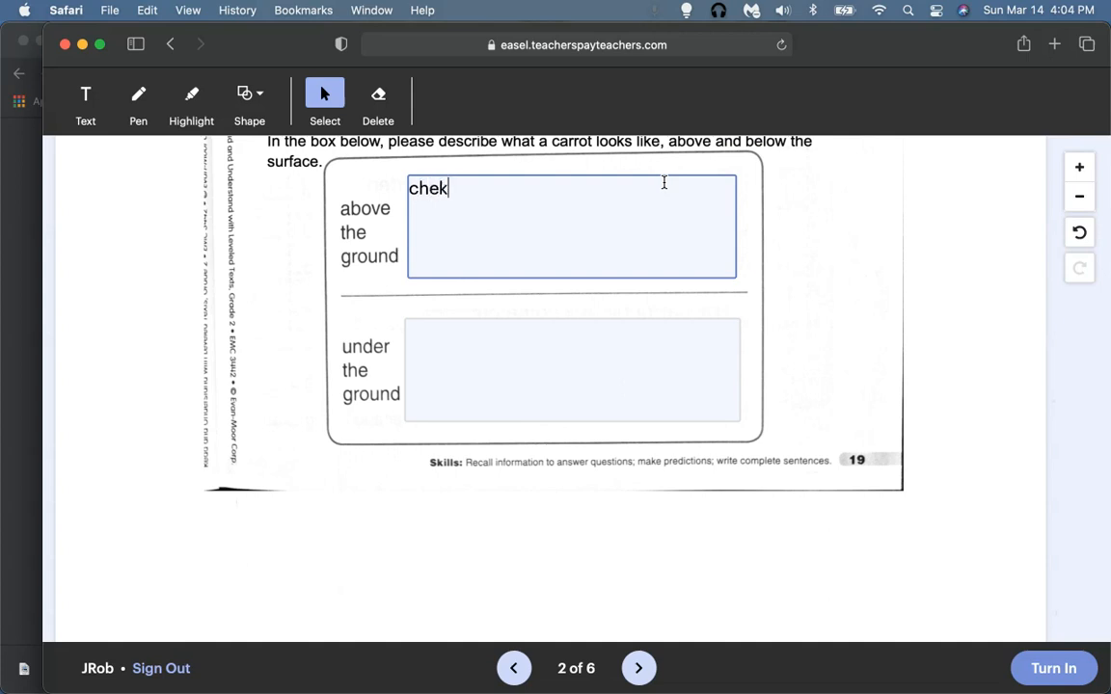
pyautogui.click(654, 347)
pyautogui.write('carrot')
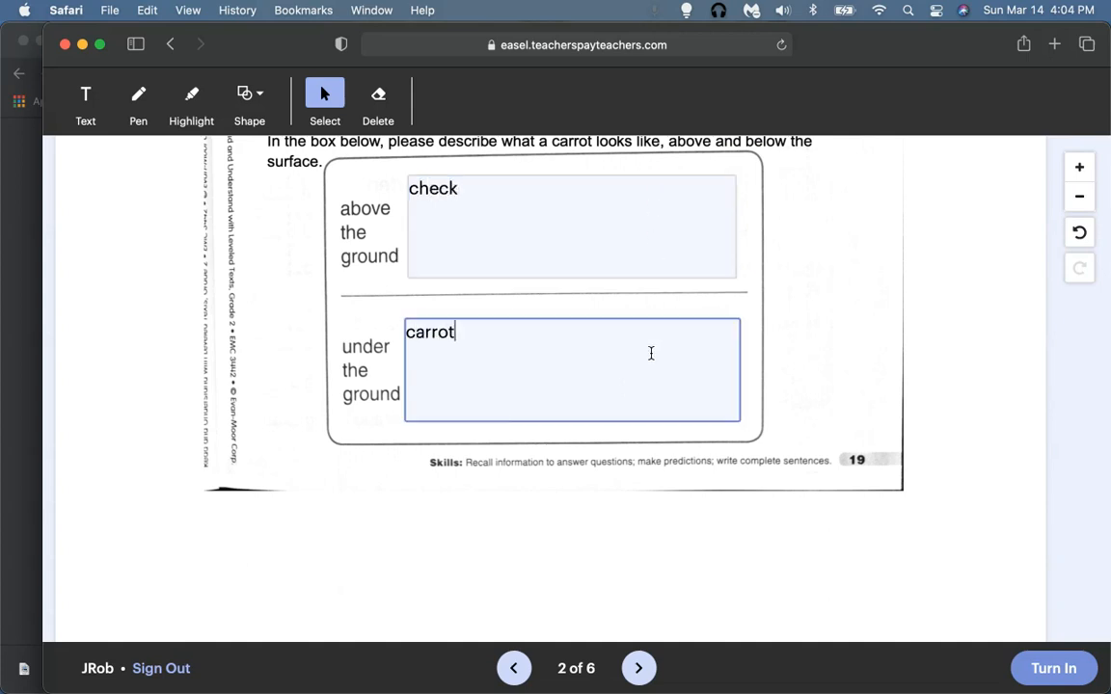
pyautogui.scroll(-3, 651, 353)
pyautogui.click(650, 675)
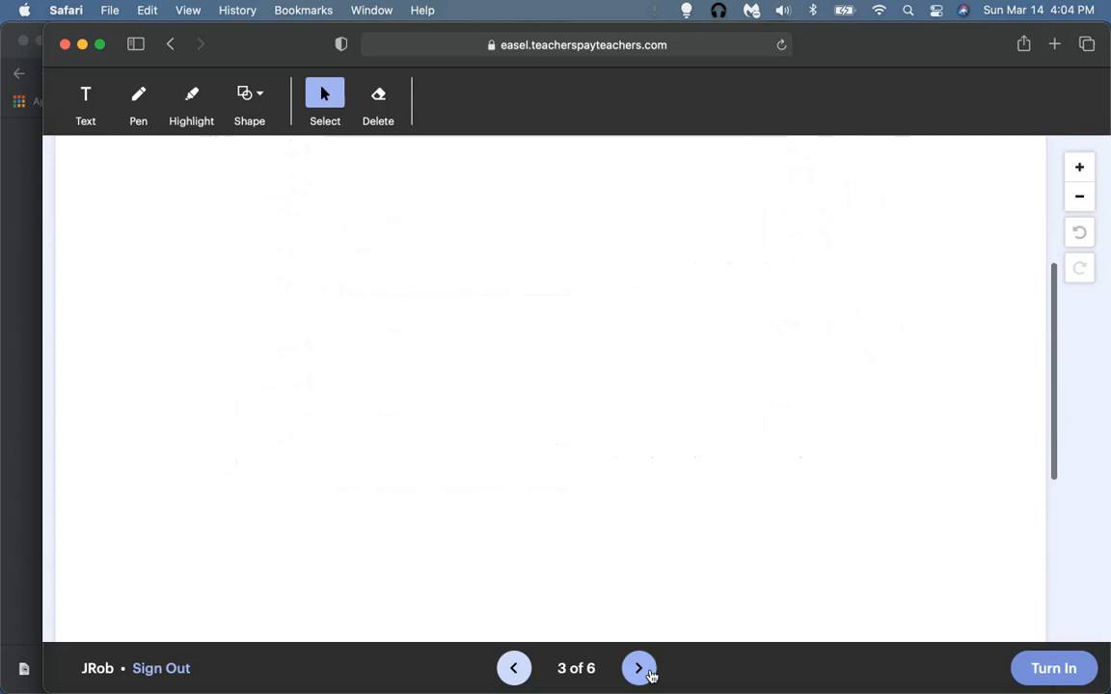
# Step: Drag the 'Grandfather pulled very hard' sentence into glue slot 3
pyautogui.scroll(-3, 678, 464)
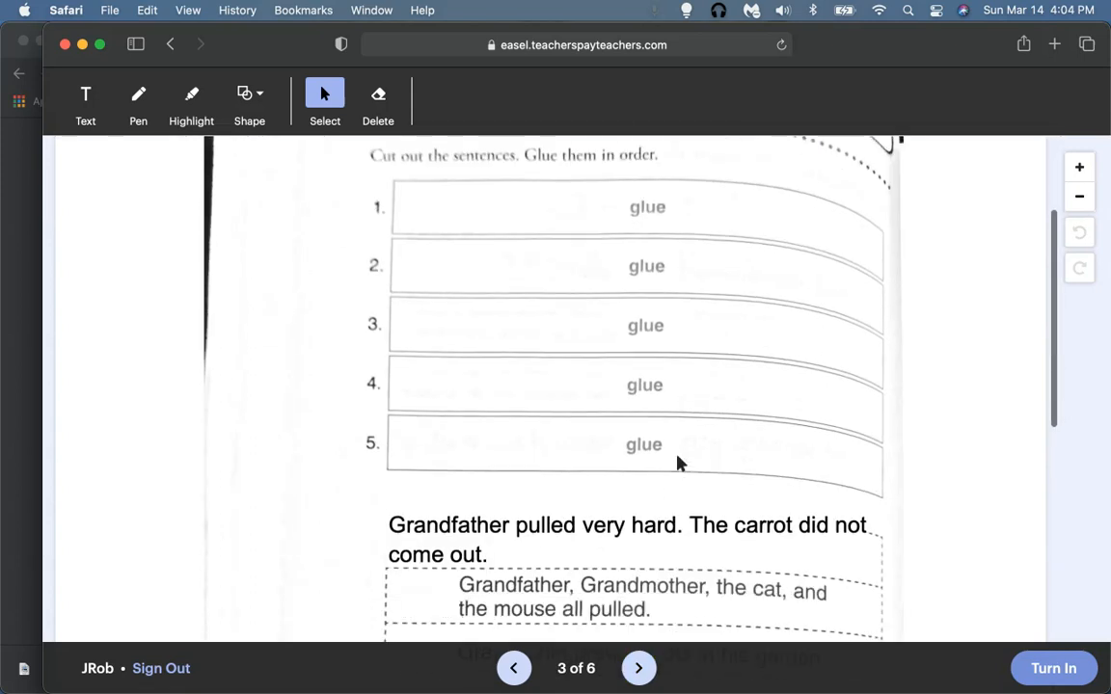
pyautogui.scroll(-1, 678, 464)
pyautogui.click(674, 453)
pyautogui.moveTo(674, 453); pyautogui.dragTo(686, 235)
# Step: Move on to page 4 and scroll to the Find the Vegetables puzzle
pyautogui.scroll(-3, 629, 533)
pyautogui.scroll(-5, 628, 534)
pyautogui.click(637, 667)
pyautogui.scroll(-1, 631, 460)
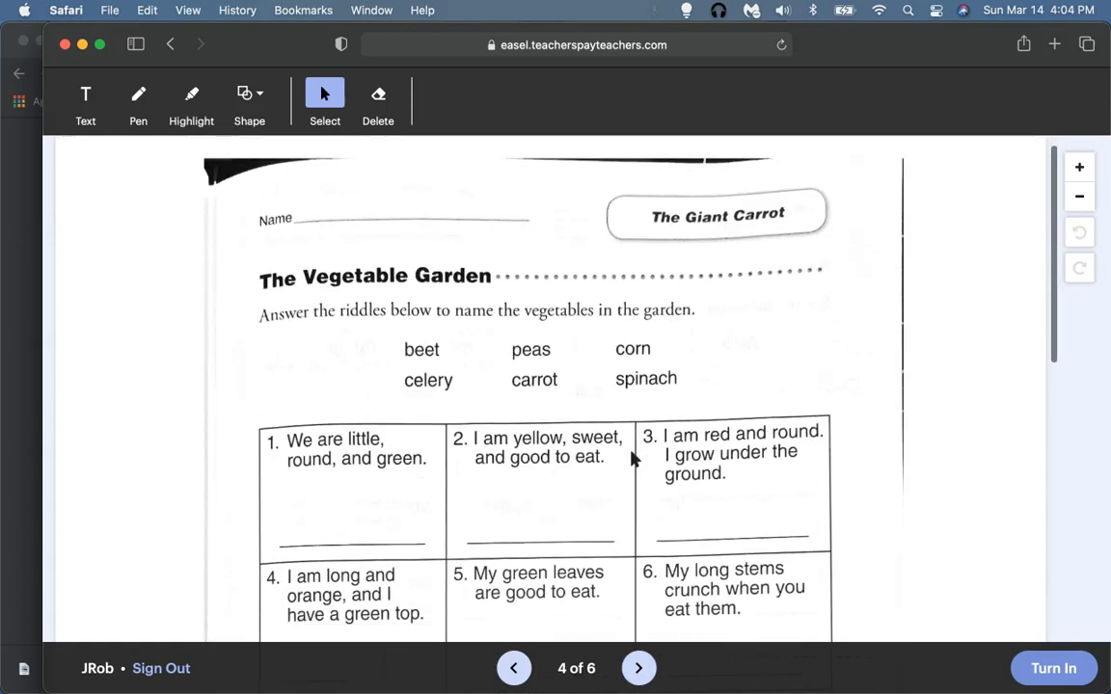
pyautogui.scroll(-10, 631, 460)
pyautogui.click(637, 669)
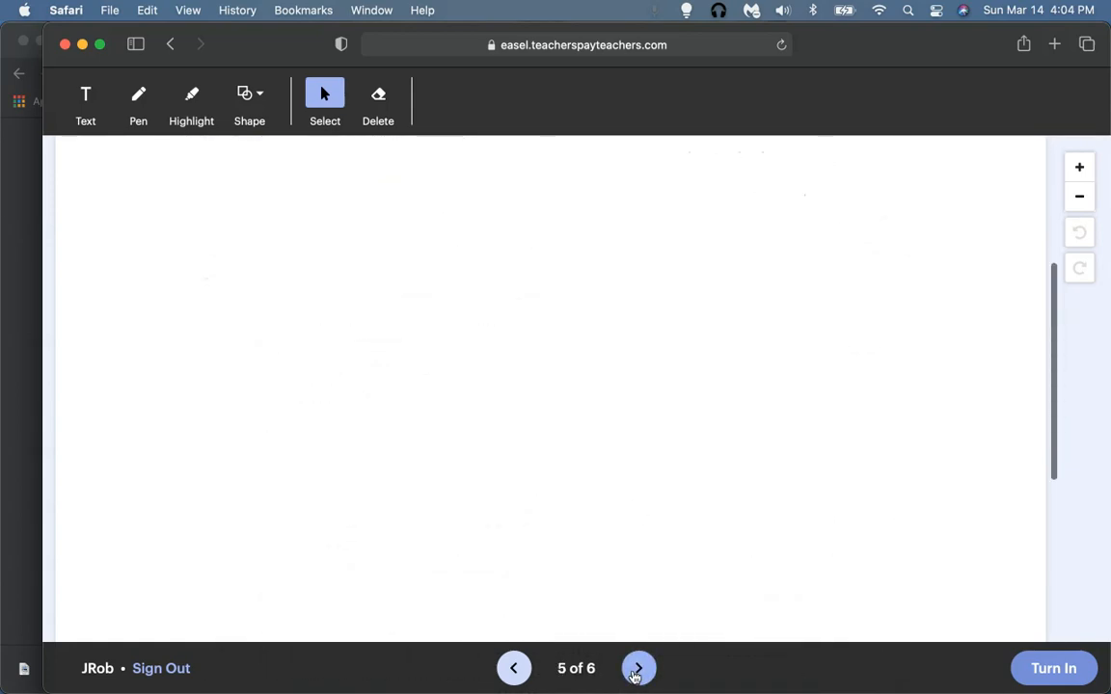
pyautogui.click(512, 667)
pyautogui.scroll(-10, 556, 521)
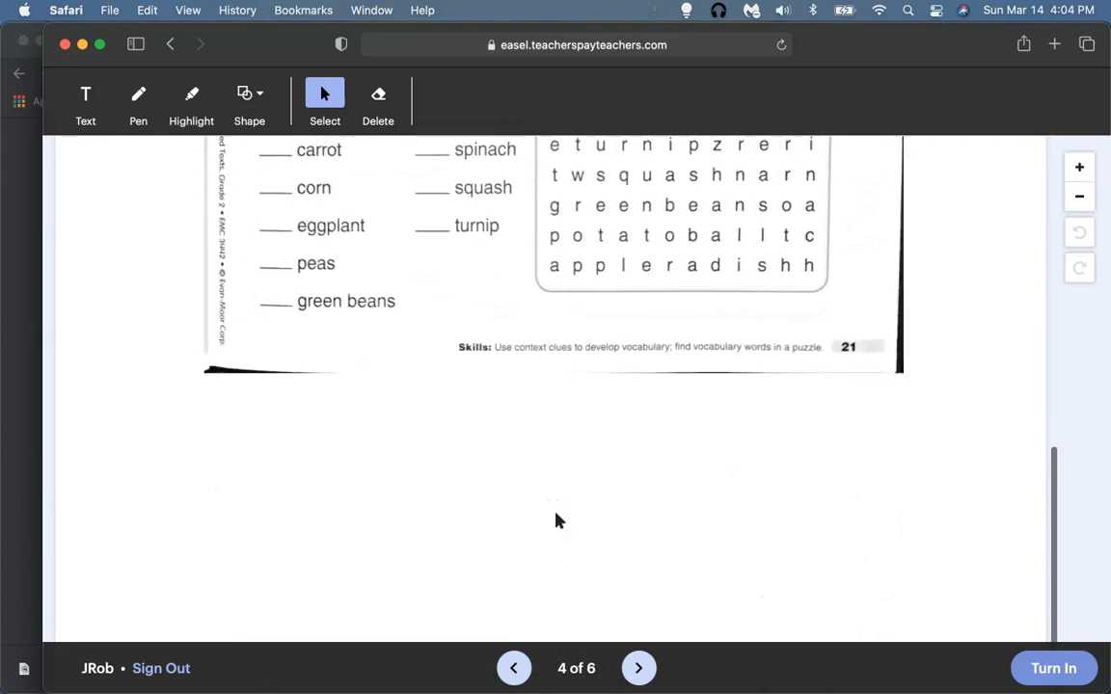
pyautogui.scroll(5, 556, 521)
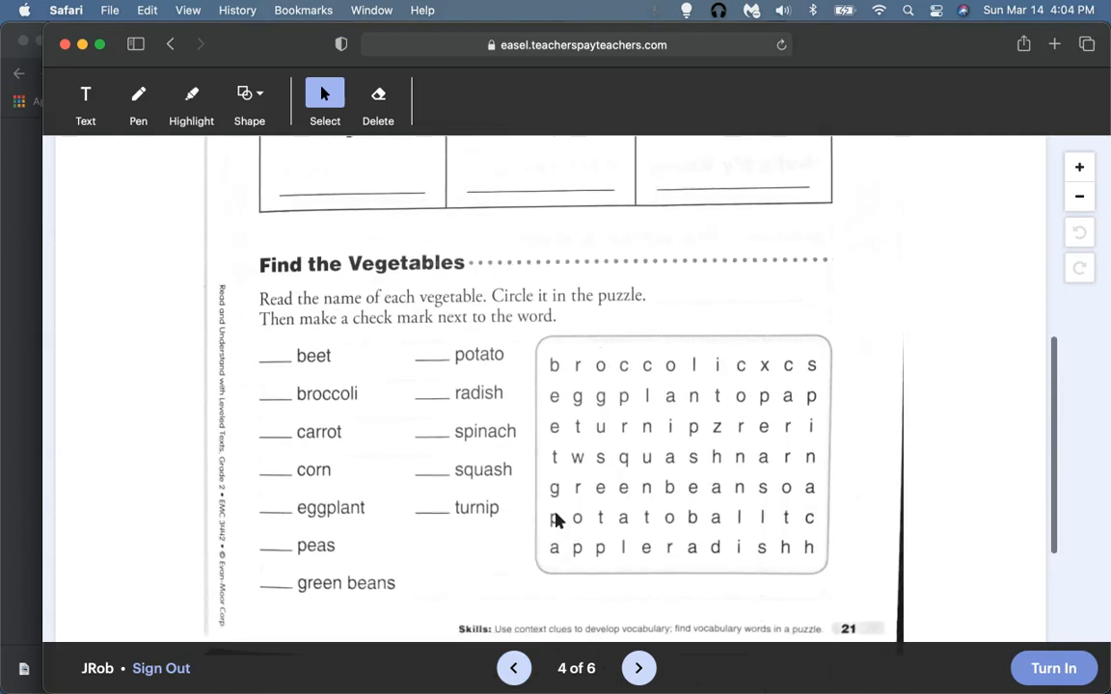
# Step: Highlight broccoli in the word search, then pen-circle green beans and undo that circle
pyautogui.click(190, 97)
pyautogui.moveTo(570, 364); pyautogui.dragTo(729, 364)
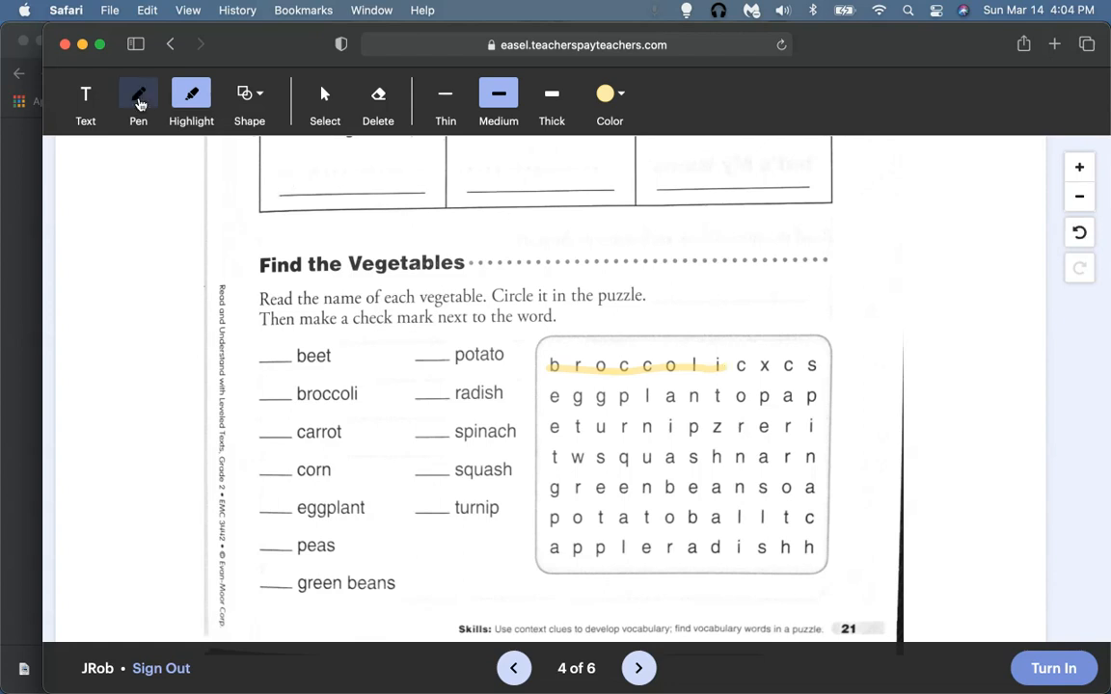
pyautogui.click(138, 94)
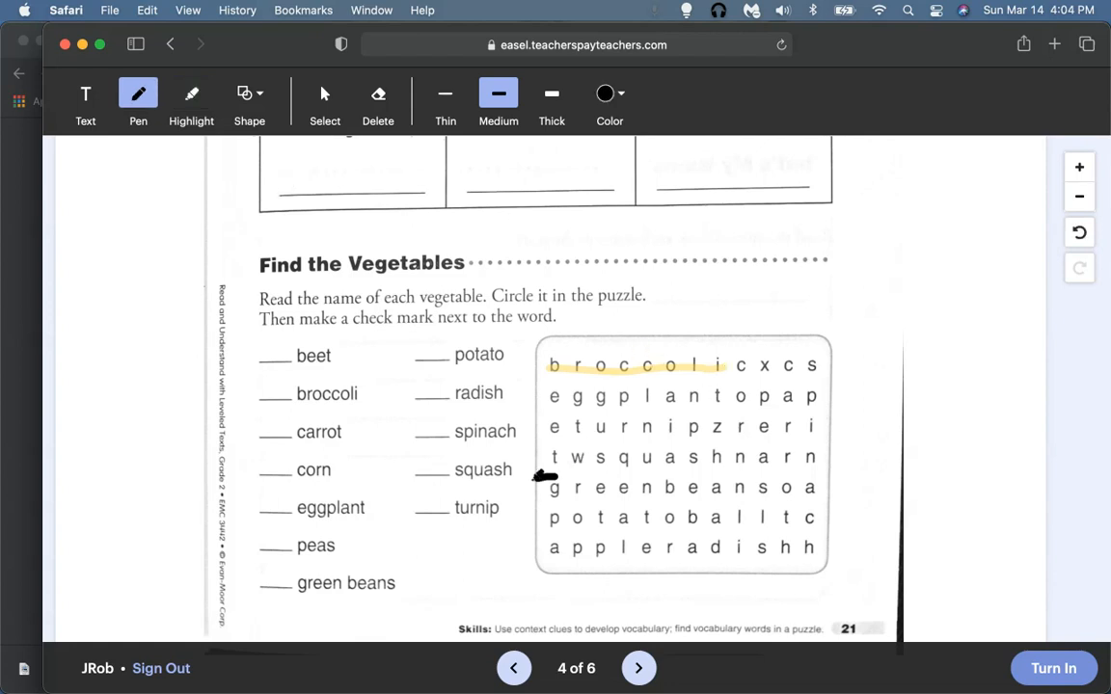
pyautogui.moveTo(555, 494)
pyautogui.mouseDown()
pyautogui.moveTo(744, 499)
pyautogui.moveTo(654, 471)
pyautogui.mouseUp()
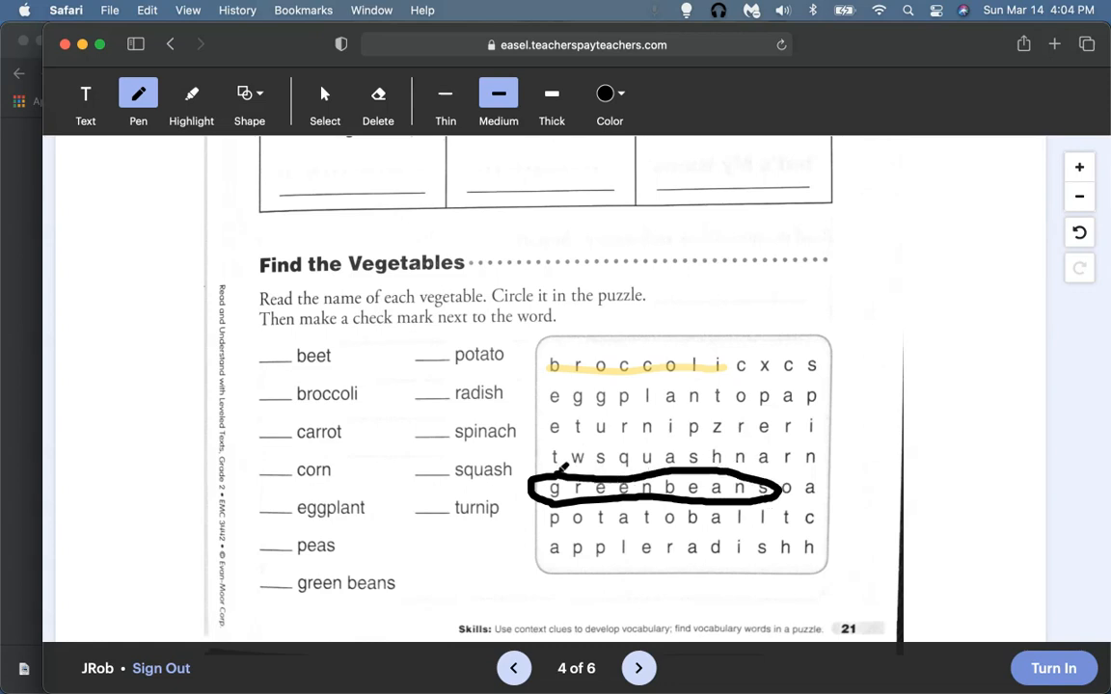
pyautogui.click(1080, 235)
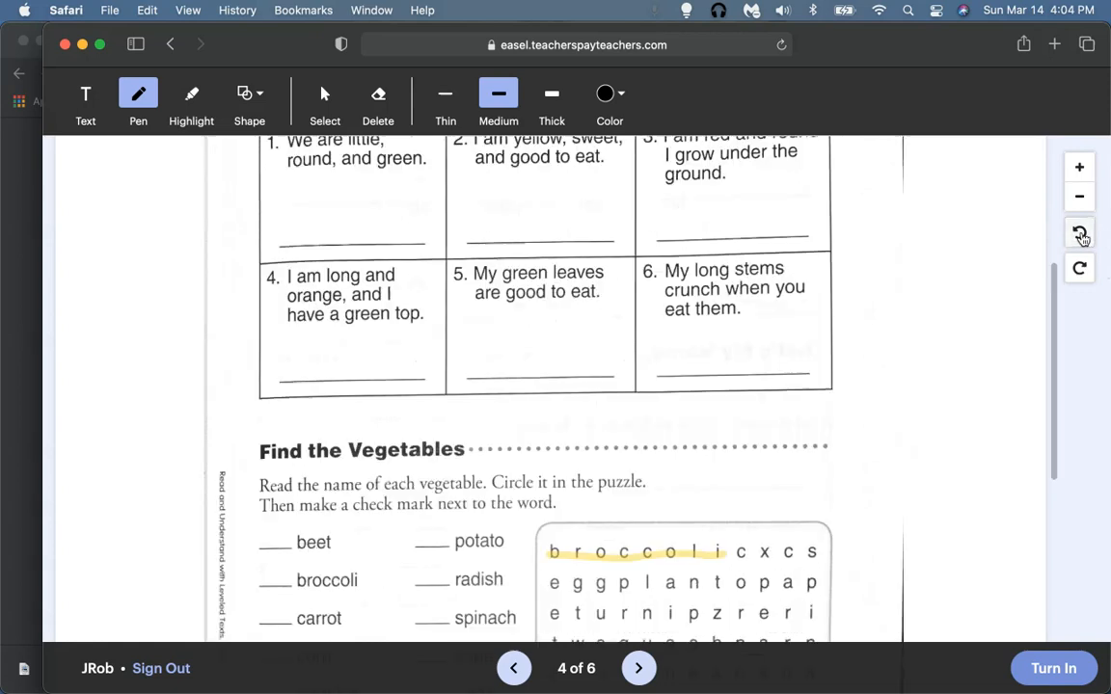
# Step: Advance to page 5, Short Vowel Sounds
pyautogui.scroll(-5, 829, 390)
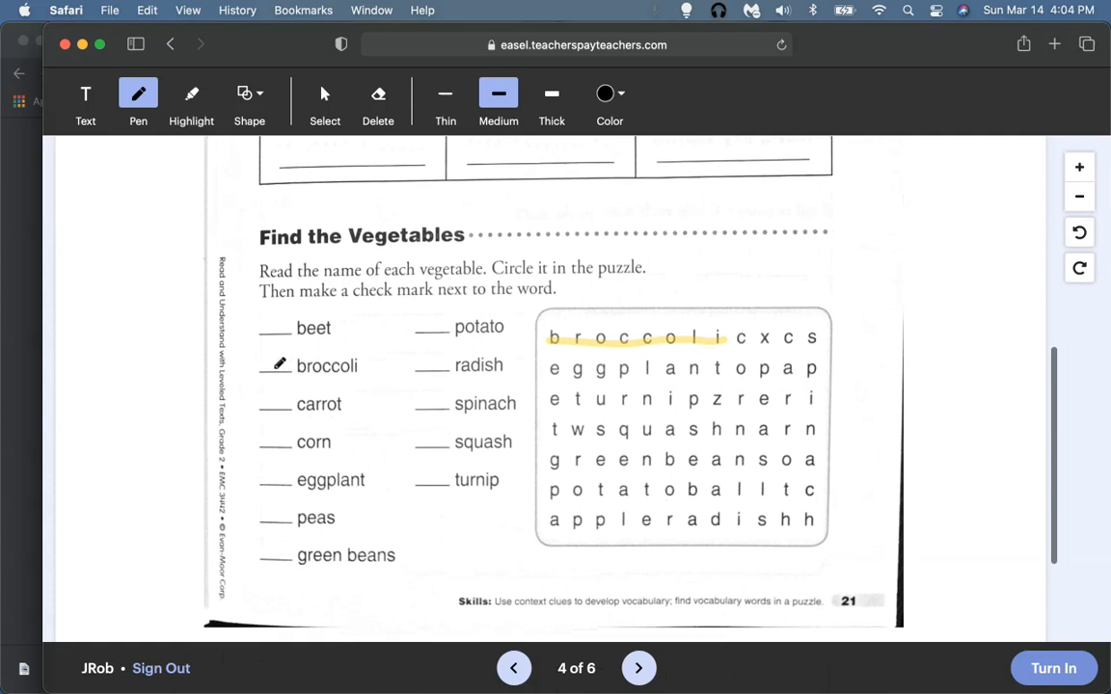
pyautogui.scroll(-5, 578, 401)
pyautogui.click(638, 668)
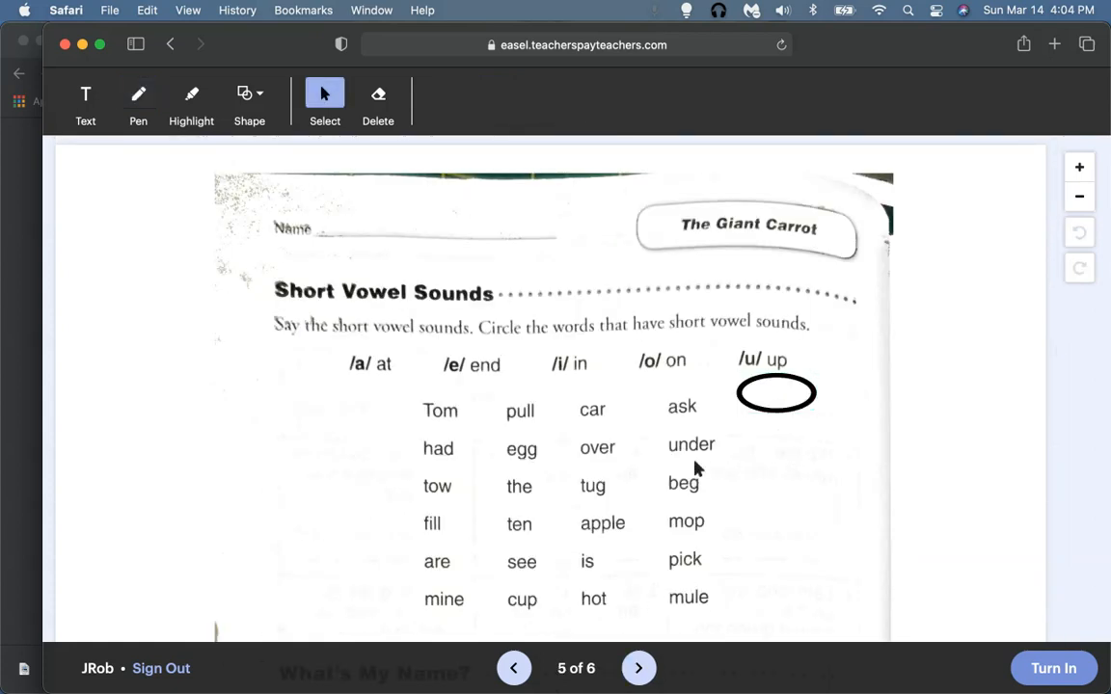
# Step: Drag ovals around 'under' and 'over', then go on to page 6, My Favorite Vegetable
pyautogui.moveTo(760, 386); pyautogui.dragTo(678, 442)
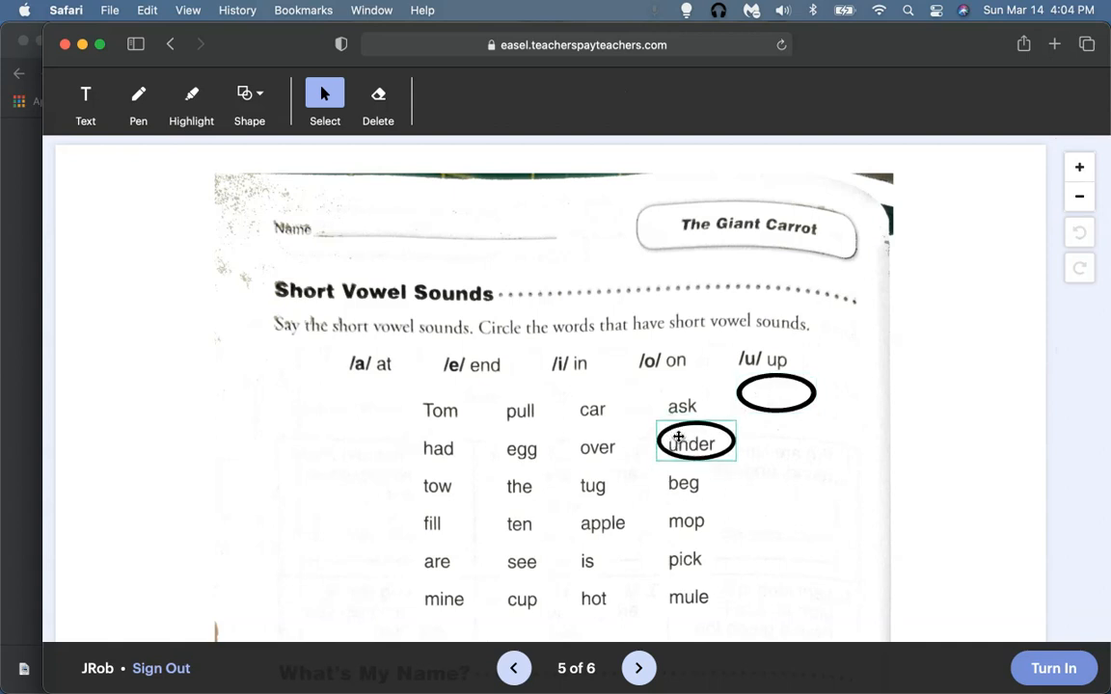
pyautogui.moveTo(756, 396); pyautogui.dragTo(585, 448)
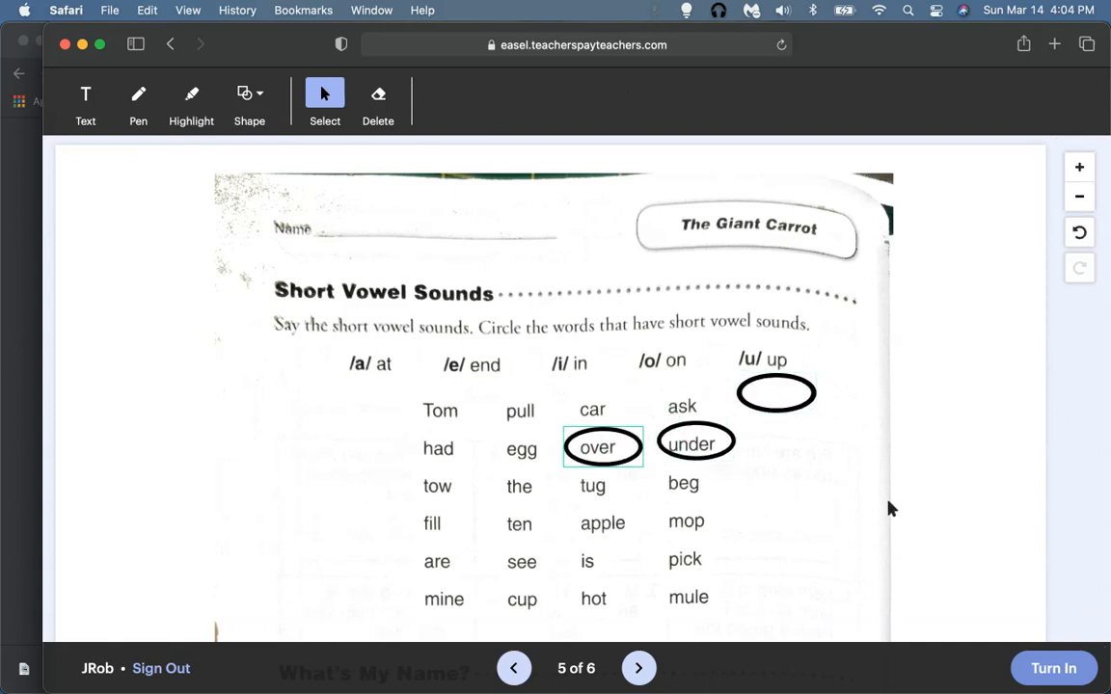
pyautogui.scroll(-5, 889, 509)
pyautogui.click(638, 668)
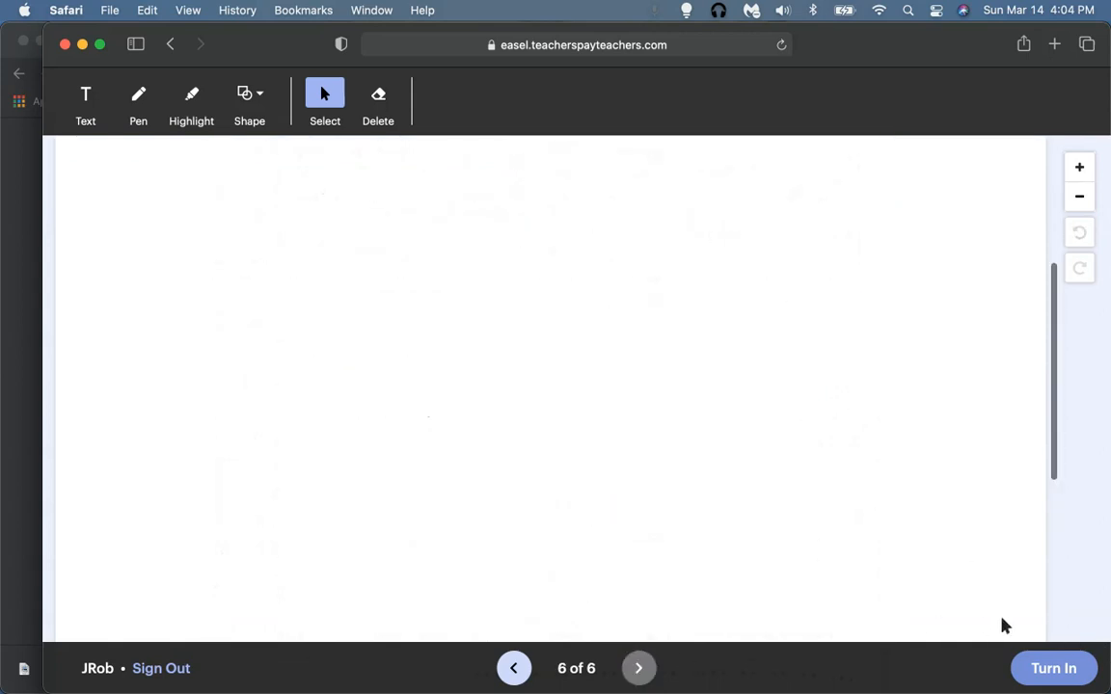
# Step: Turn in The Giant Carrot with 'Yes, turn in!' and show Mission Control
pyautogui.click(1041, 668)
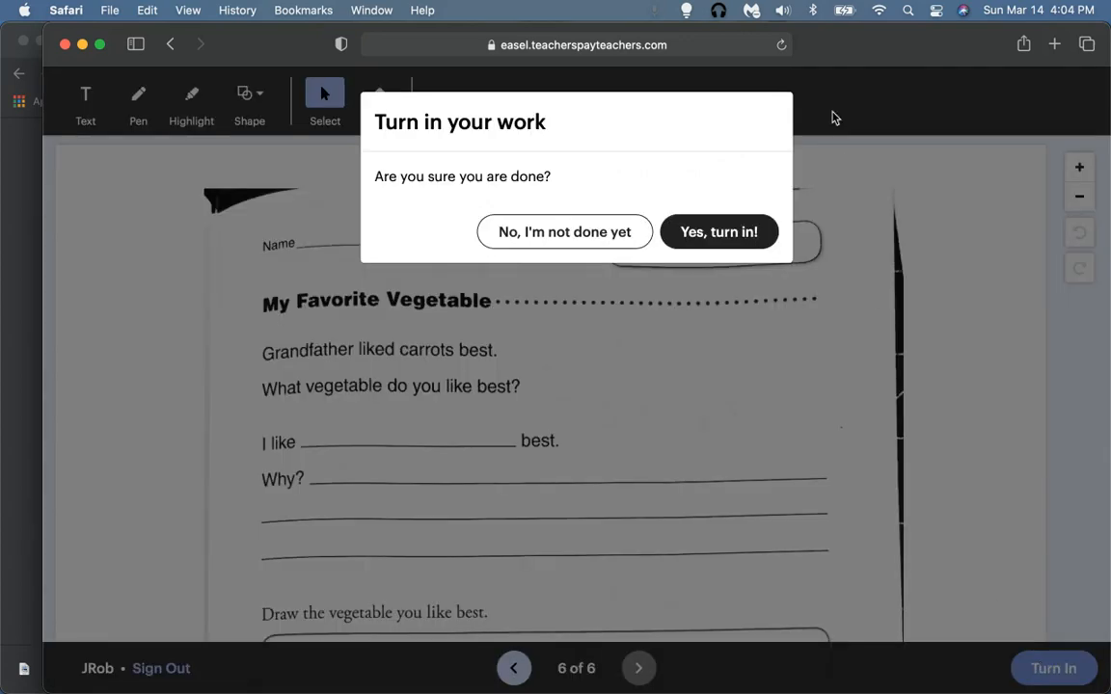
pyautogui.click(741, 235)
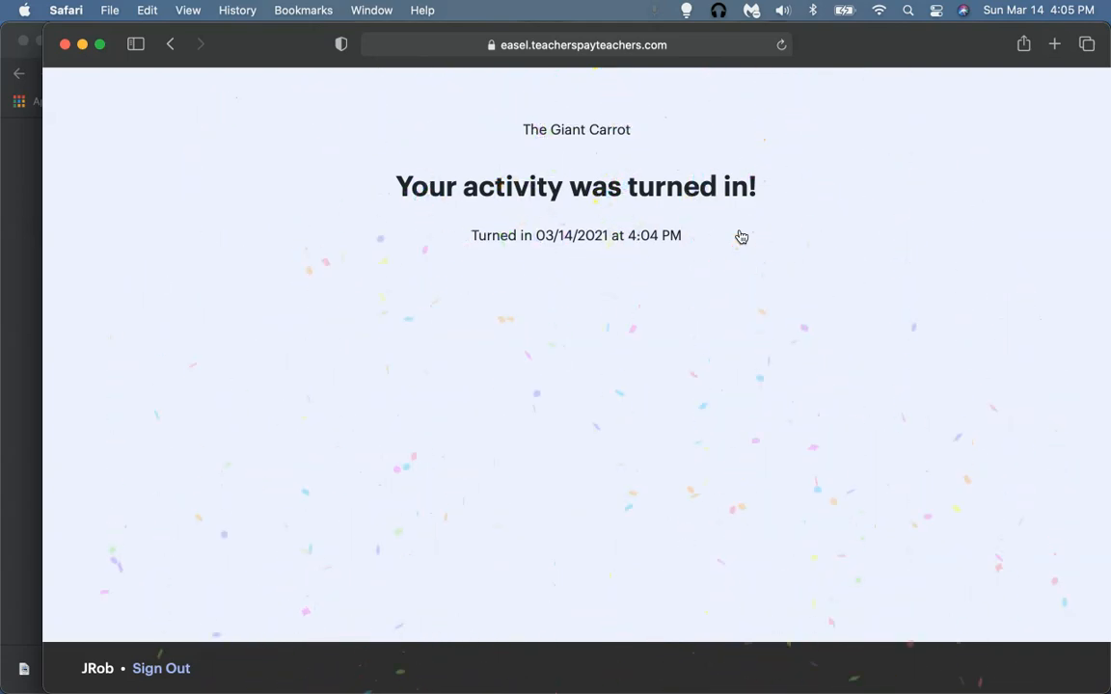
pyautogui.hotkey('ctrl', 'Up')
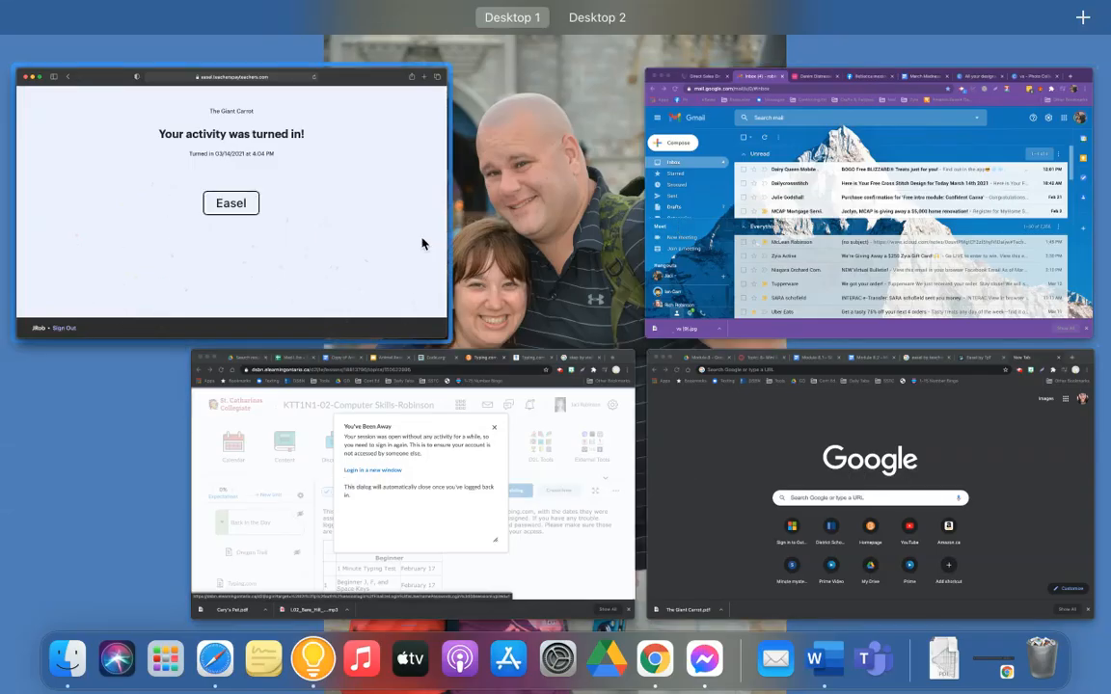
# Step: Return to Chrome's Easel by TpT tab and close Assign to Students to see 1 Turned In
pyautogui.click(953, 437)
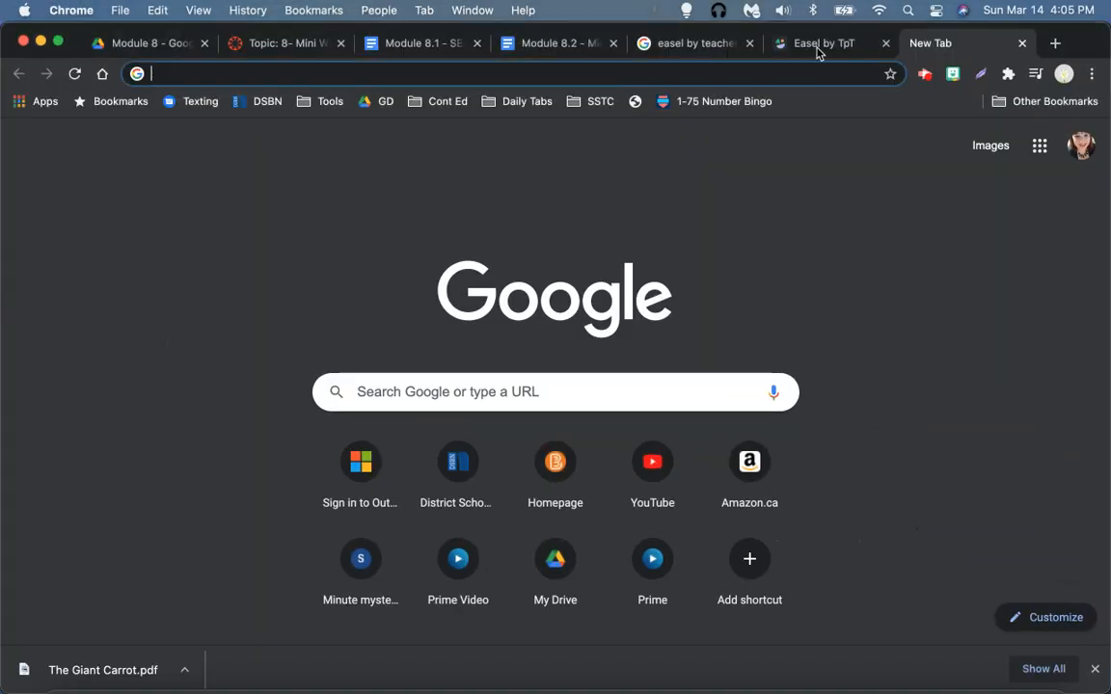
pyautogui.click(825, 44)
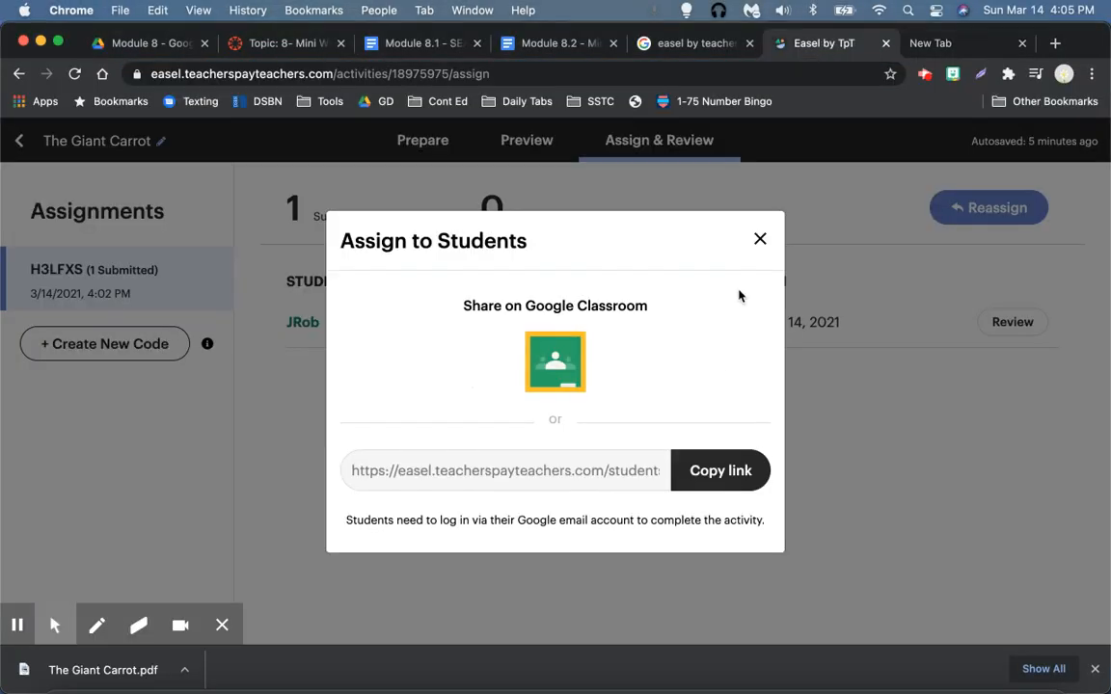
pyautogui.click(759, 239)
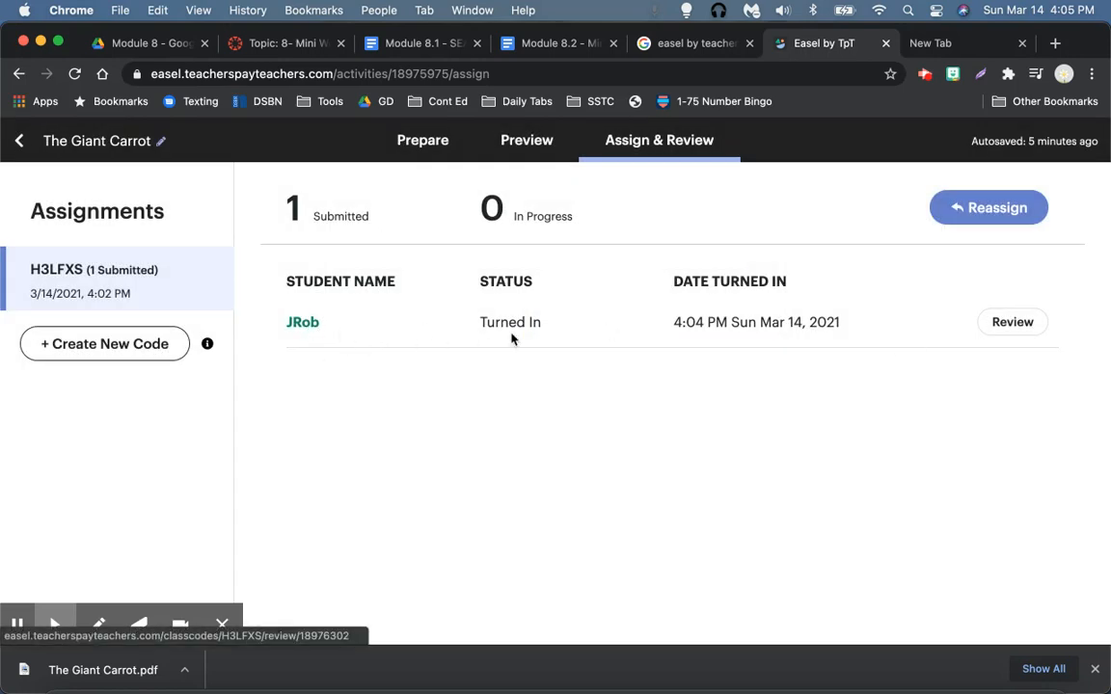
# Step: Open the student's submission and place a text comment box beside the page 6 question
pyautogui.click(1020, 324)
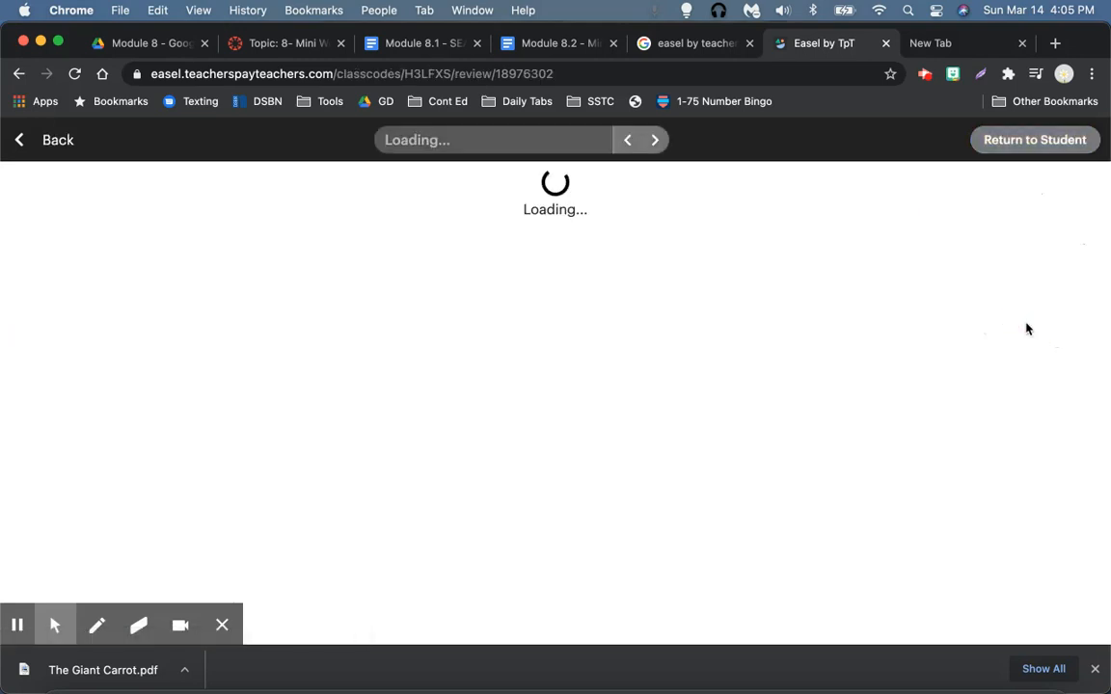
pyautogui.scroll(-3, 735, 320)
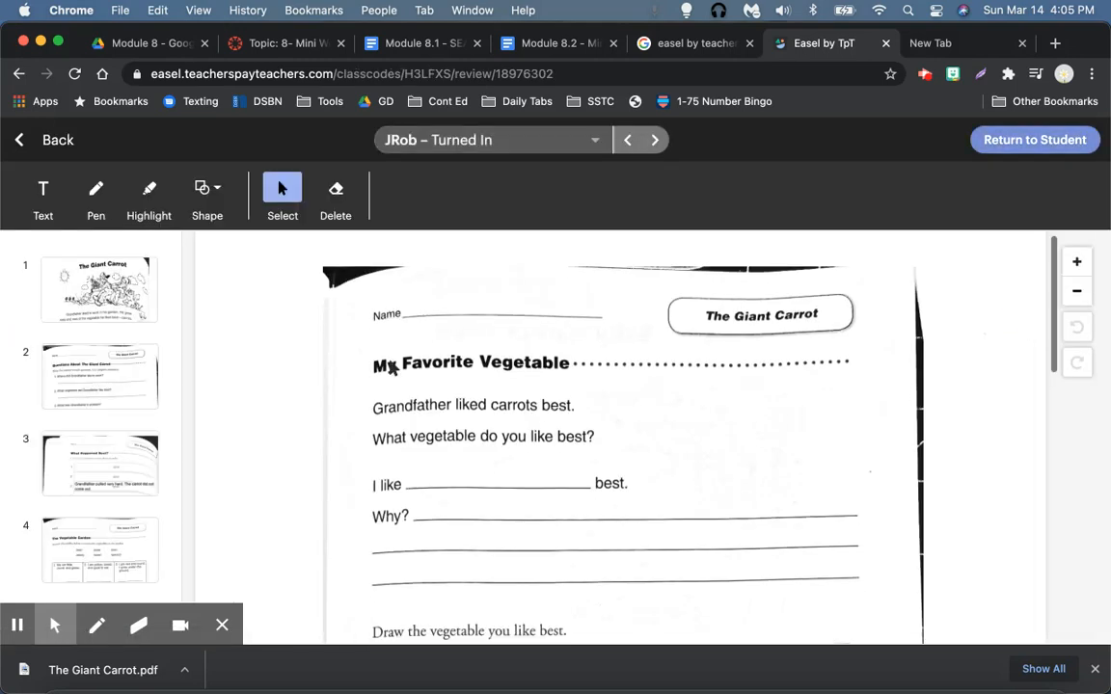
pyautogui.click(43, 186)
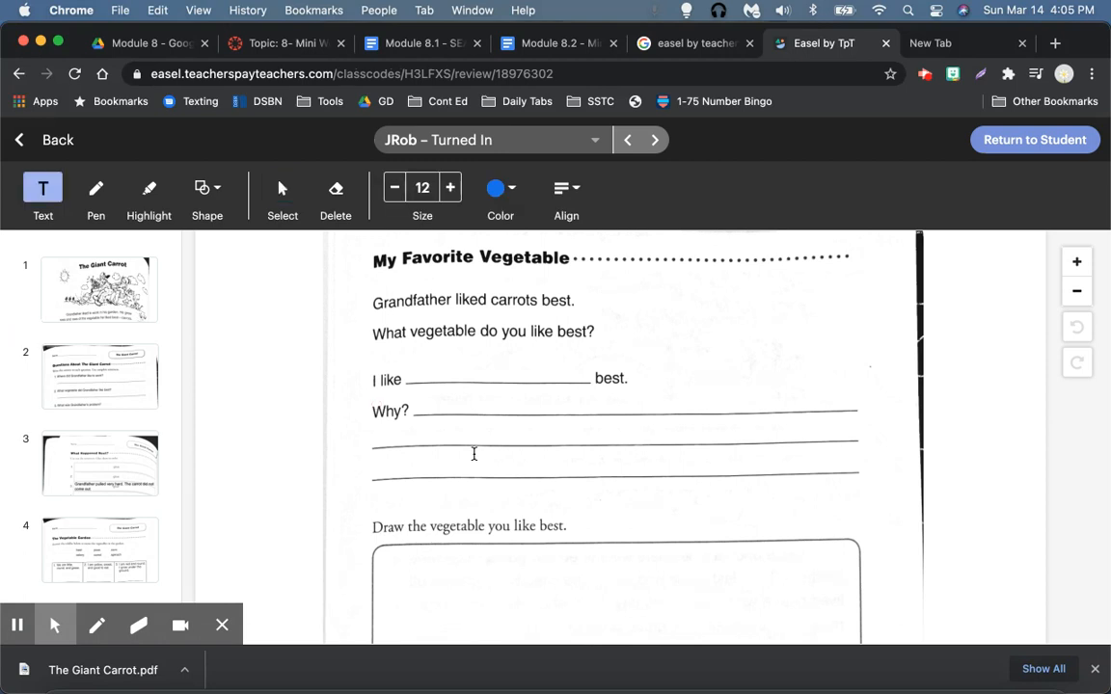
pyautogui.scroll(-1, 659, 319)
pyautogui.click(644, 277)
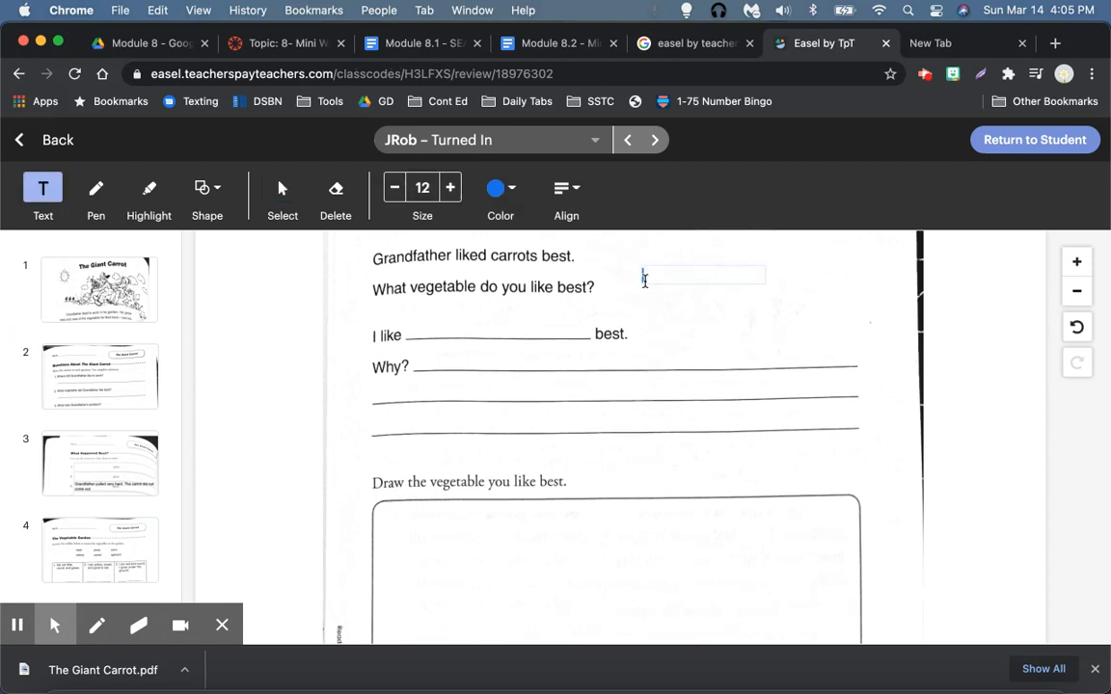
# Step: Write a comment greeting the student, noting they missed completing this page and offering help
pyautogui.write('Hi JRob')
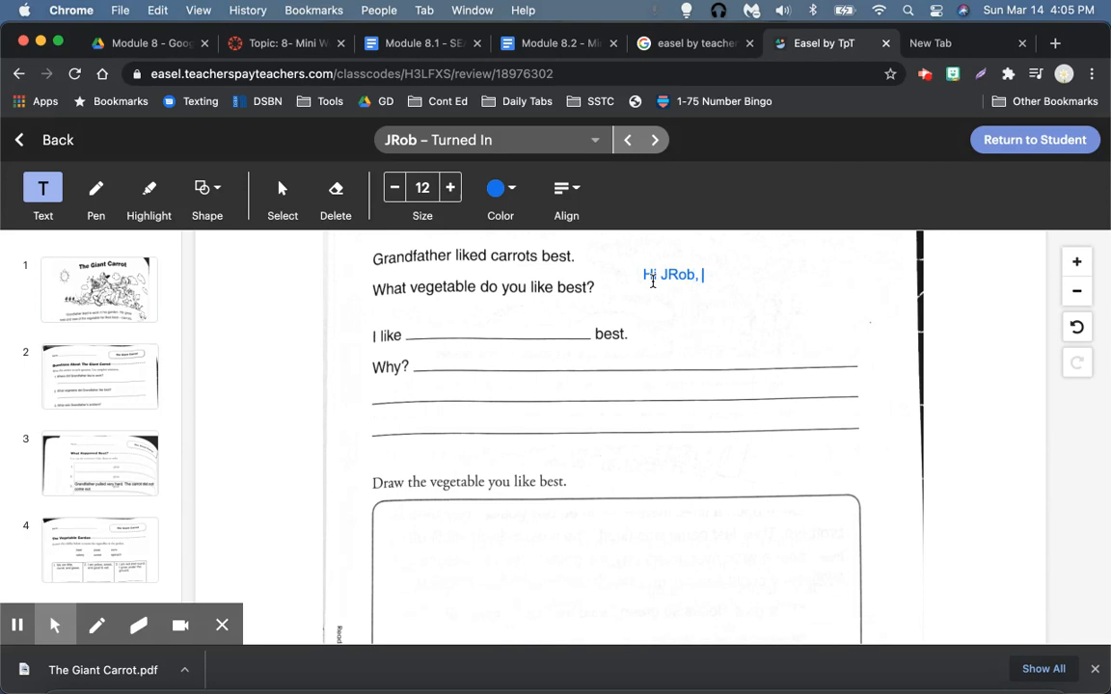
pyautogui.write(', it looks like y')
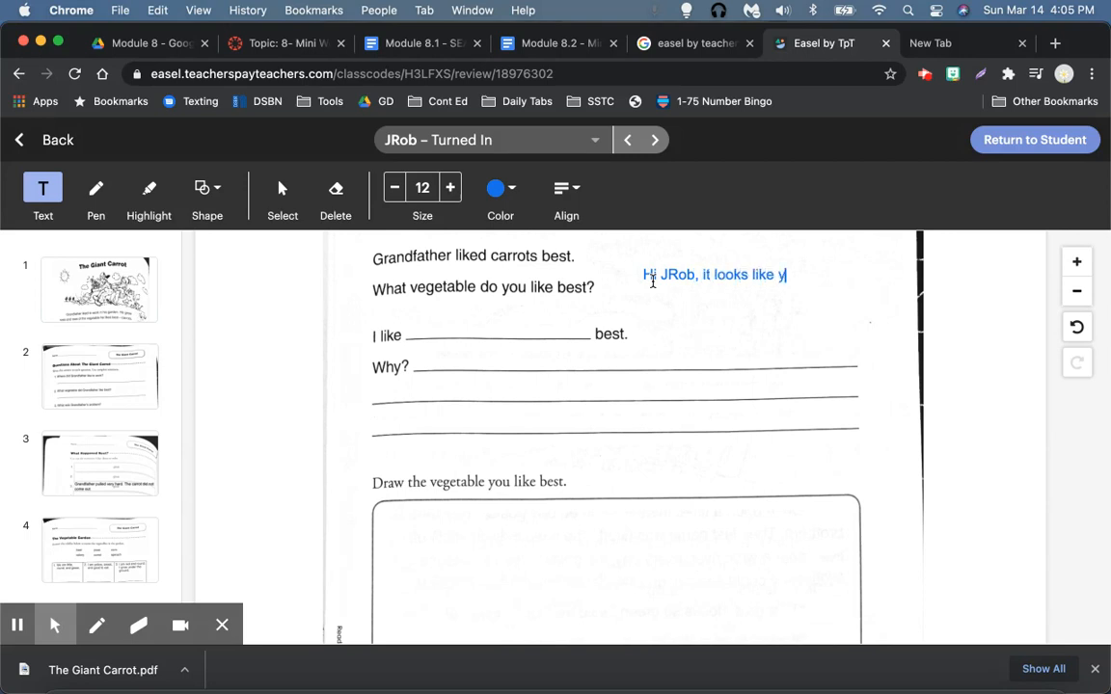
pyautogui.write('ou missed fill')
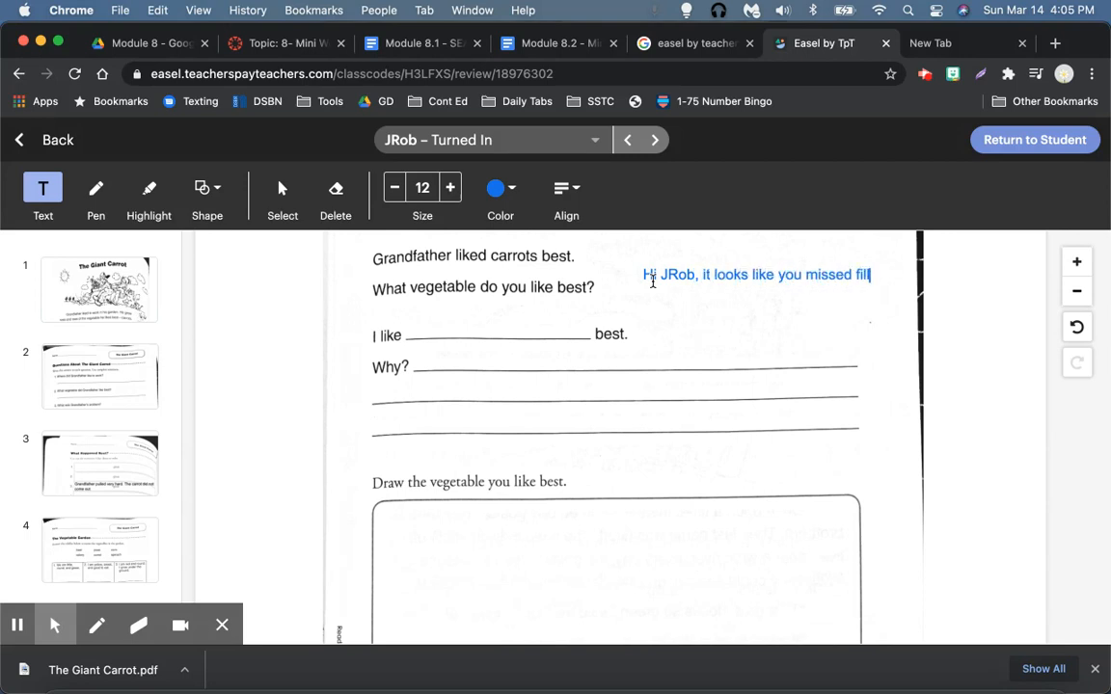
pyautogui.press('BackSpace')
pyautogui.press('BackSpace')
pyautogui.press('BackSpace')
pyautogui.press('BackSpace')
pyautogui.write('completeing this pa')
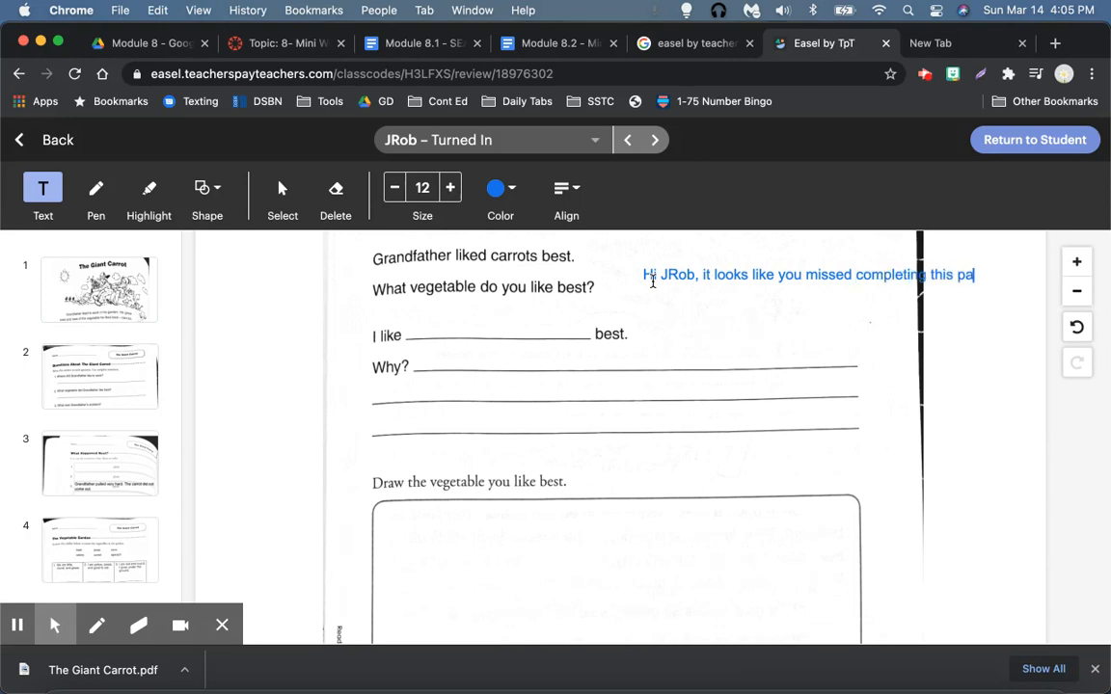
pyautogui.write('ge. Let me know ')
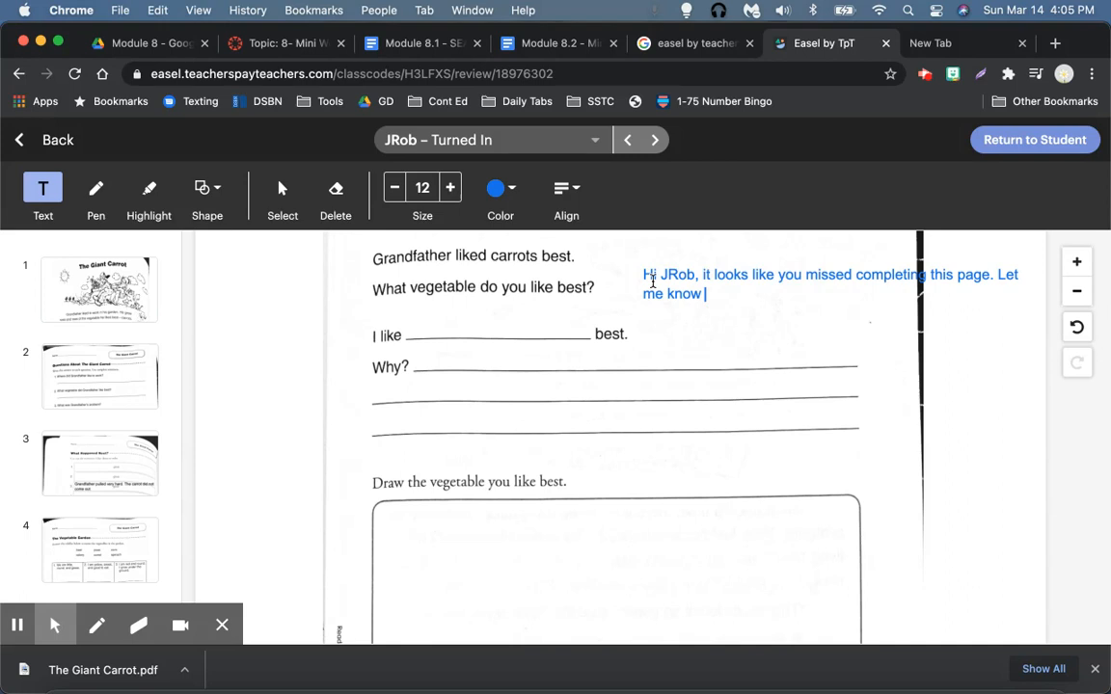
pyautogui.write('if I can help ')
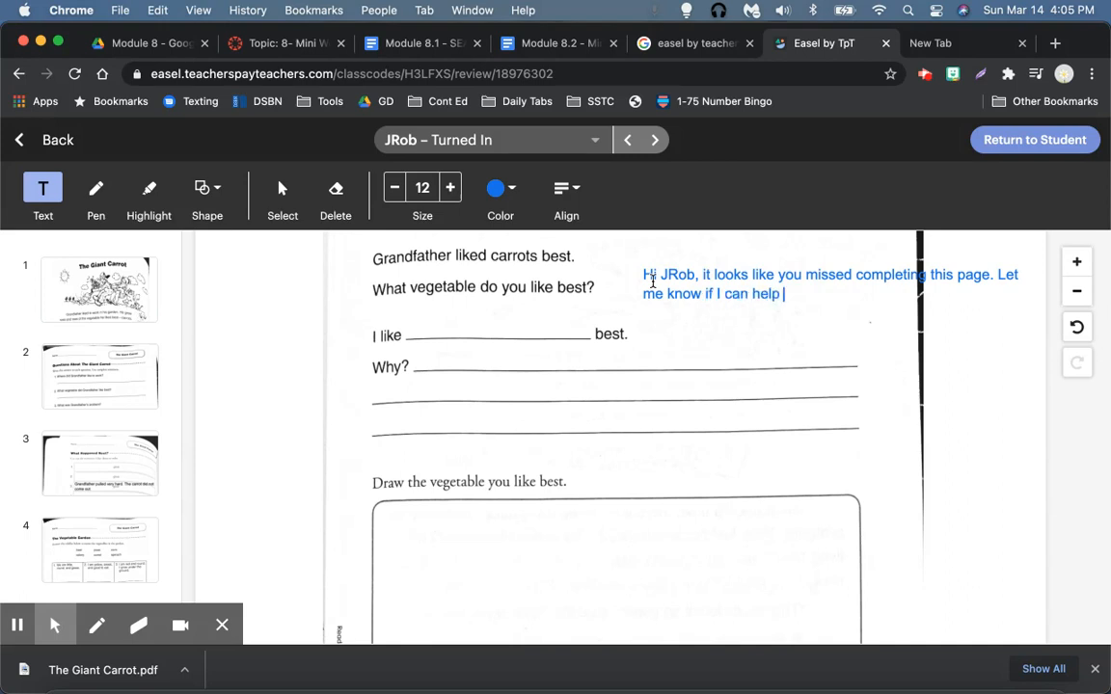
pyautogui.write('!')
pyautogui.click(837, 280)
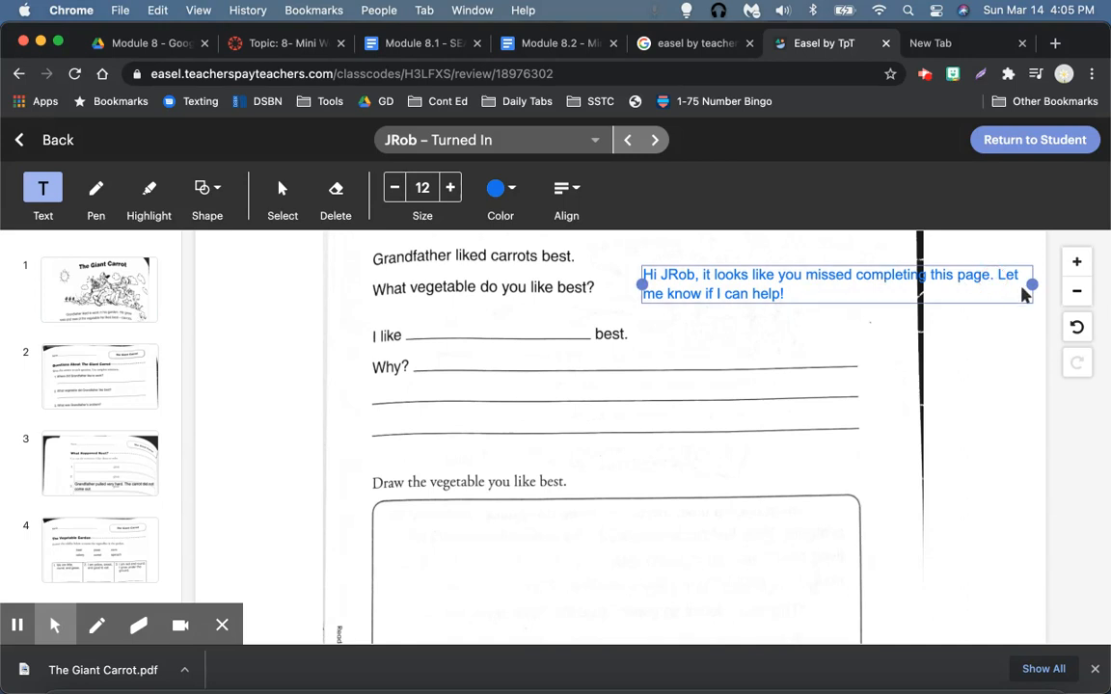
# Step: Narrow the comment box so its text wraps, then deselect it
pyautogui.moveTo(1032, 285); pyautogui.dragTo(863, 338)
pyautogui.click(991, 347)
pyautogui.scroll(-1, 590, 367)
pyautogui.scroll(-5, 607, 395)
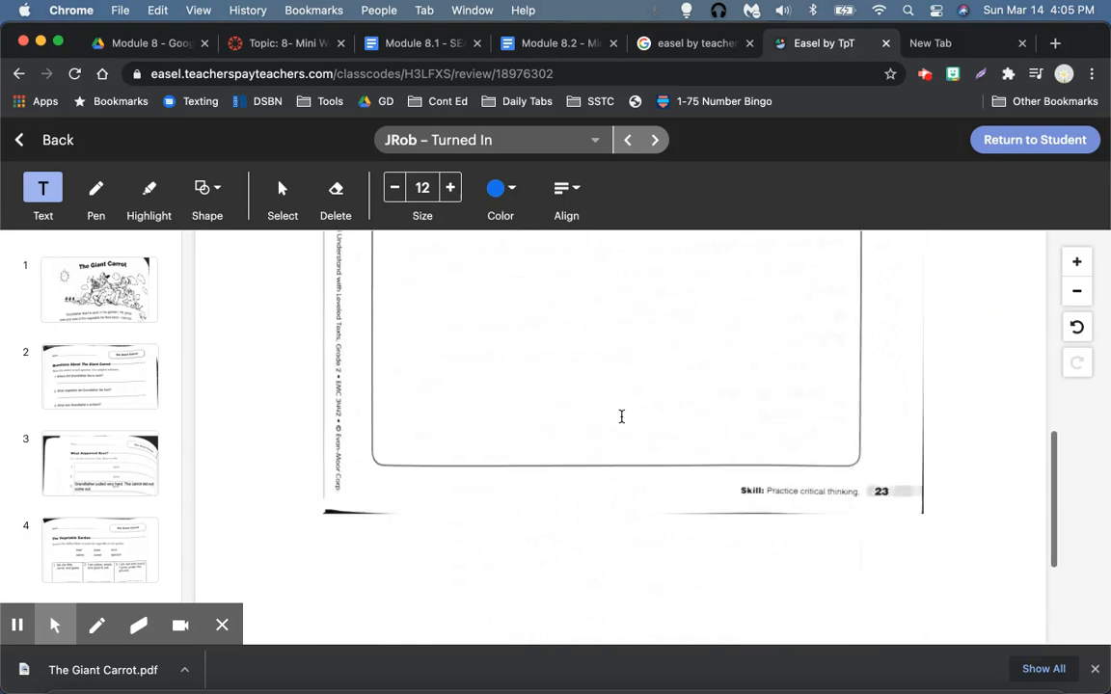
pyautogui.scroll(-3, 621, 416)
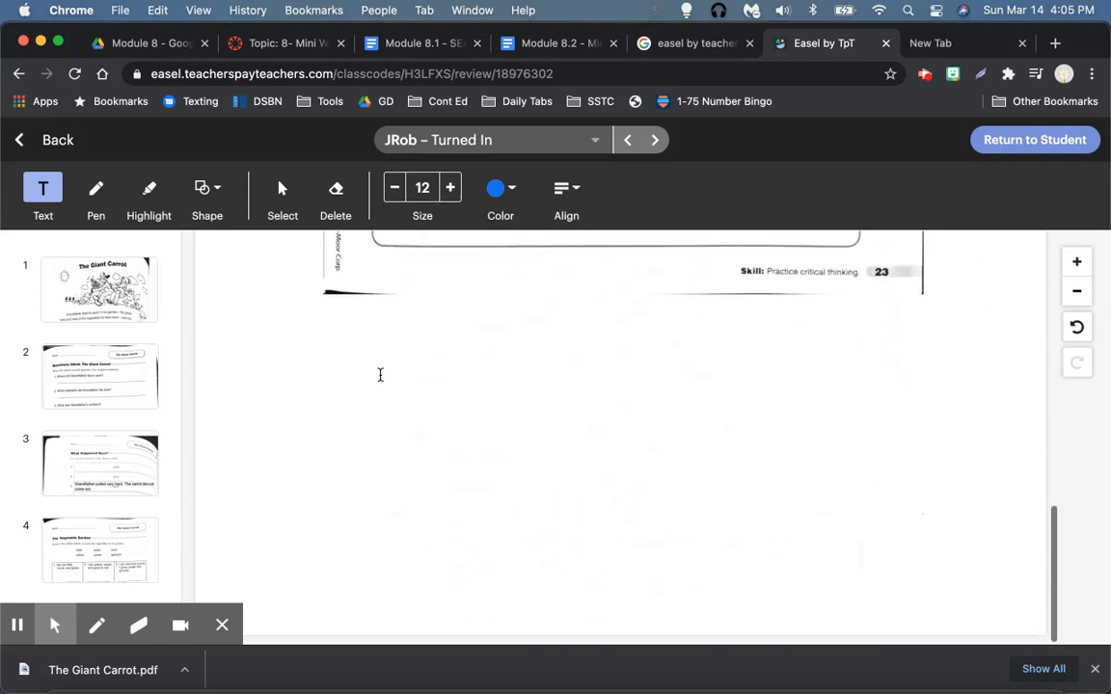
pyautogui.scroll(-2, 379, 377)
pyautogui.scroll(-3, 87, 546)
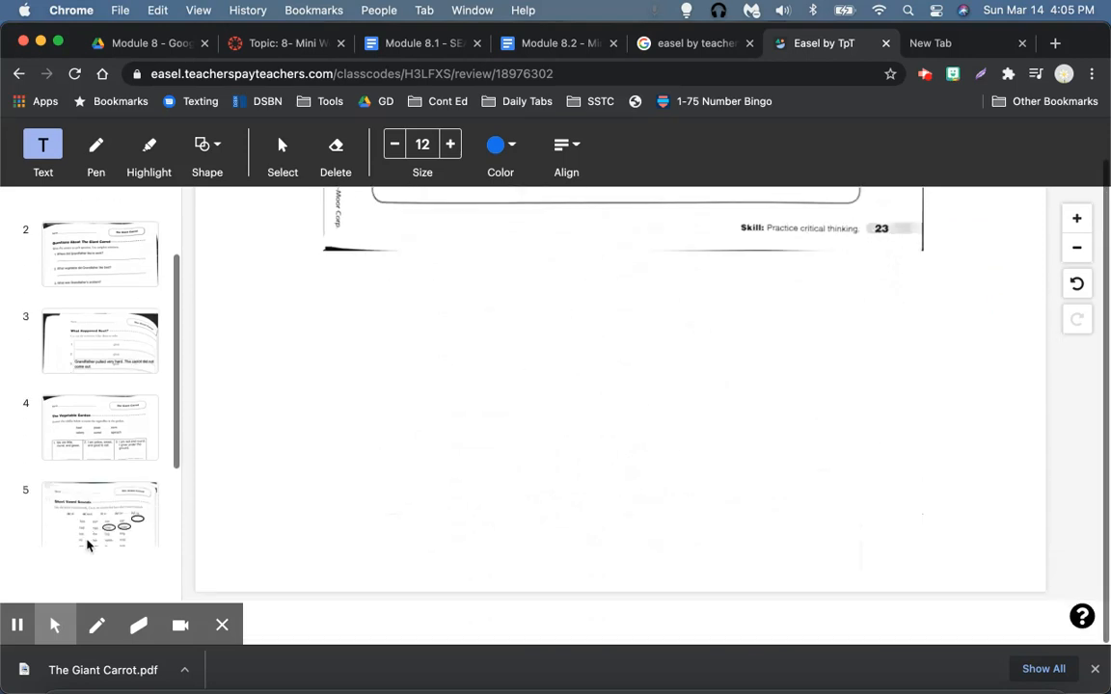
# Step: Draw a blue pen checkmark on page 5, Short Vowel Sounds
pyautogui.click(108, 487)
pyautogui.click(100, 158)
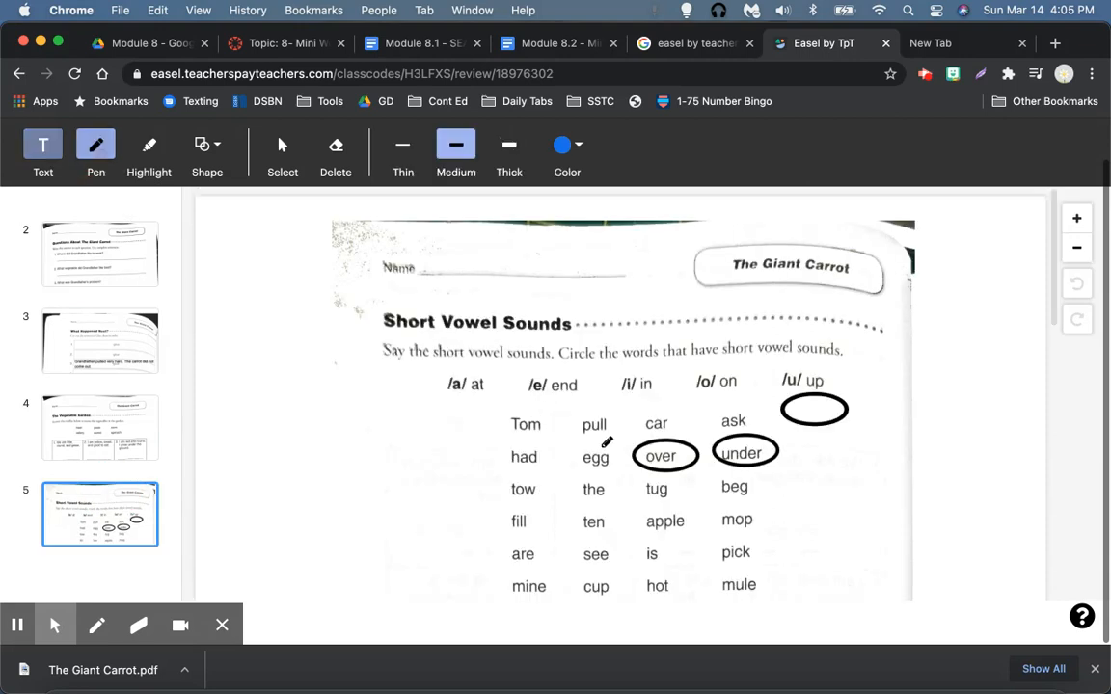
pyautogui.moveTo(498, 424); pyautogui.dragTo(510, 424)
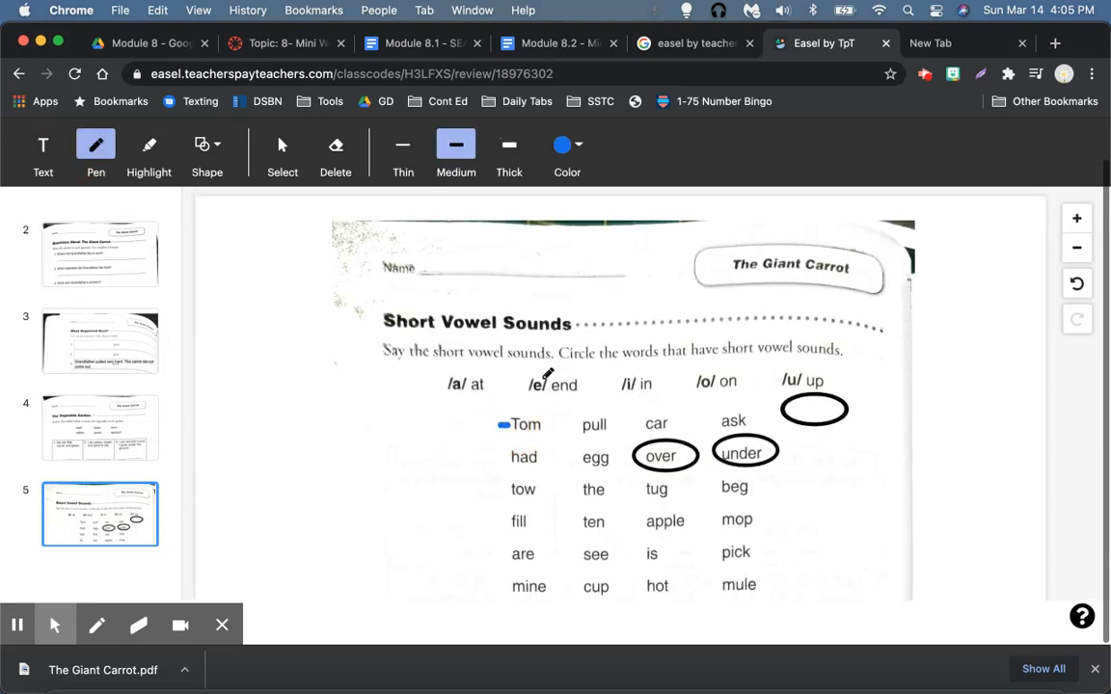
pyautogui.moveTo(459, 383)
pyautogui.mouseDown()
pyautogui.moveTo(475, 409)
pyautogui.moveTo(517, 318)
pyautogui.mouseUp()
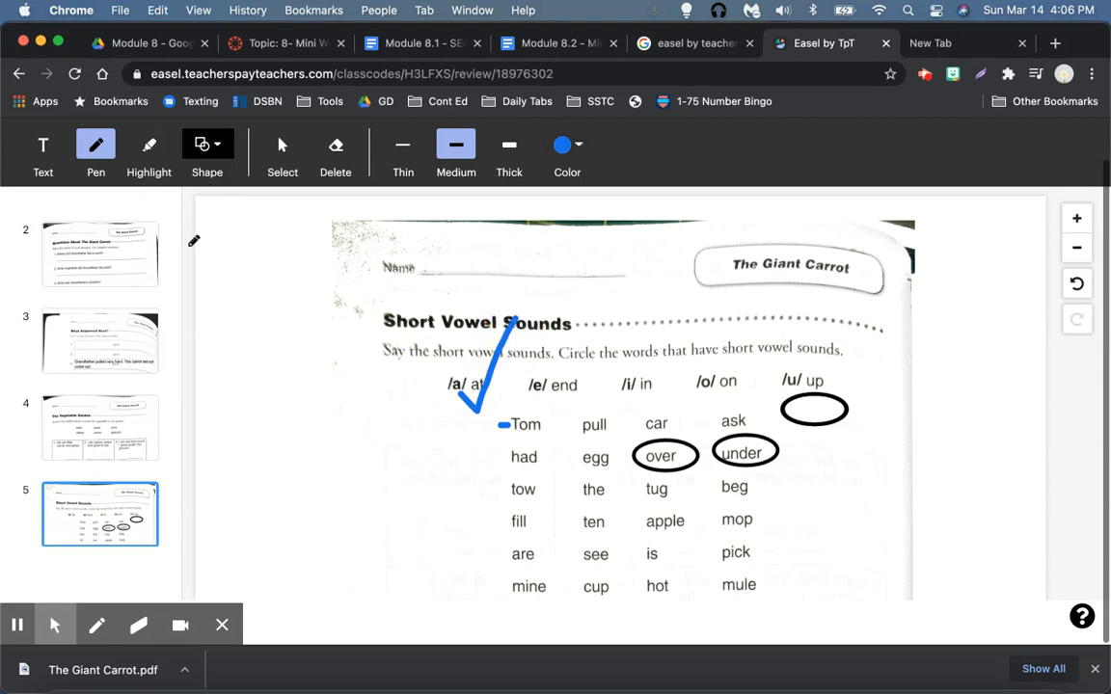
pyautogui.scroll(1, 706, 360)
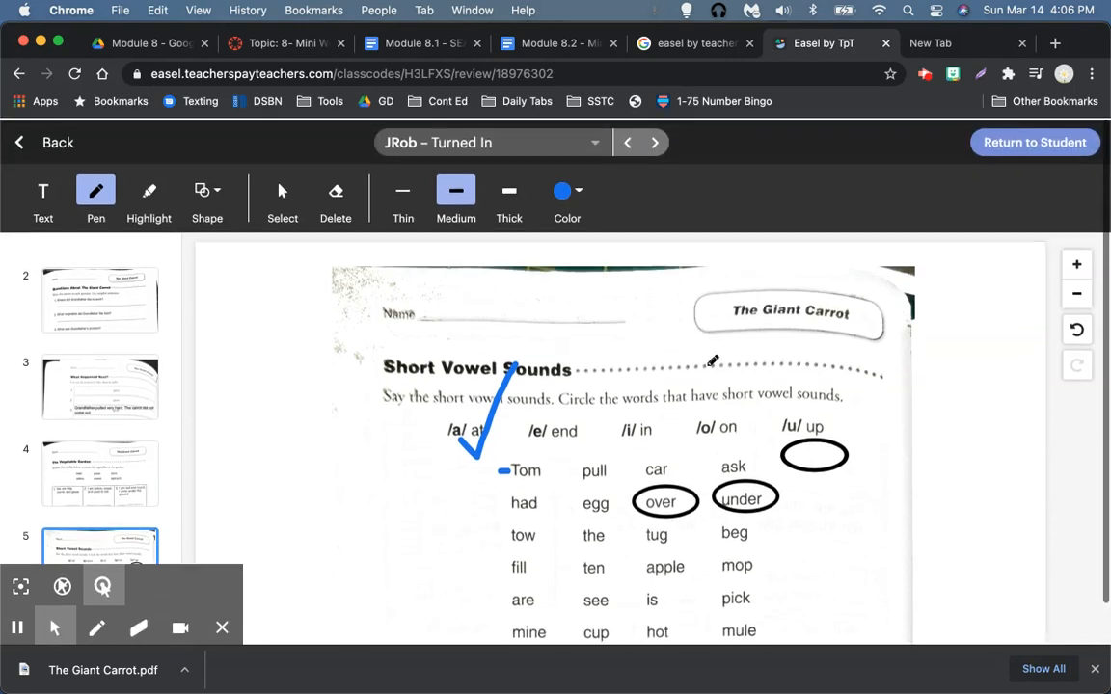
pyautogui.scroll(-10, 865, 364)
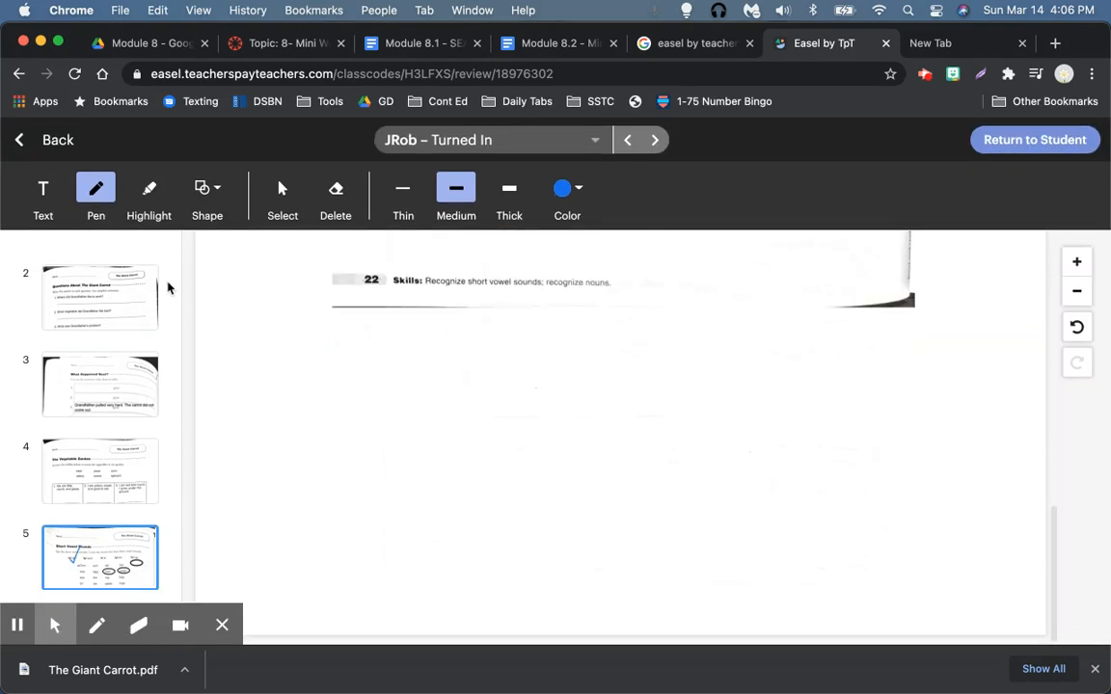
# Step: From page 2, return the activity to the student and bring the student's Safari window forward
pyautogui.click(108, 291)
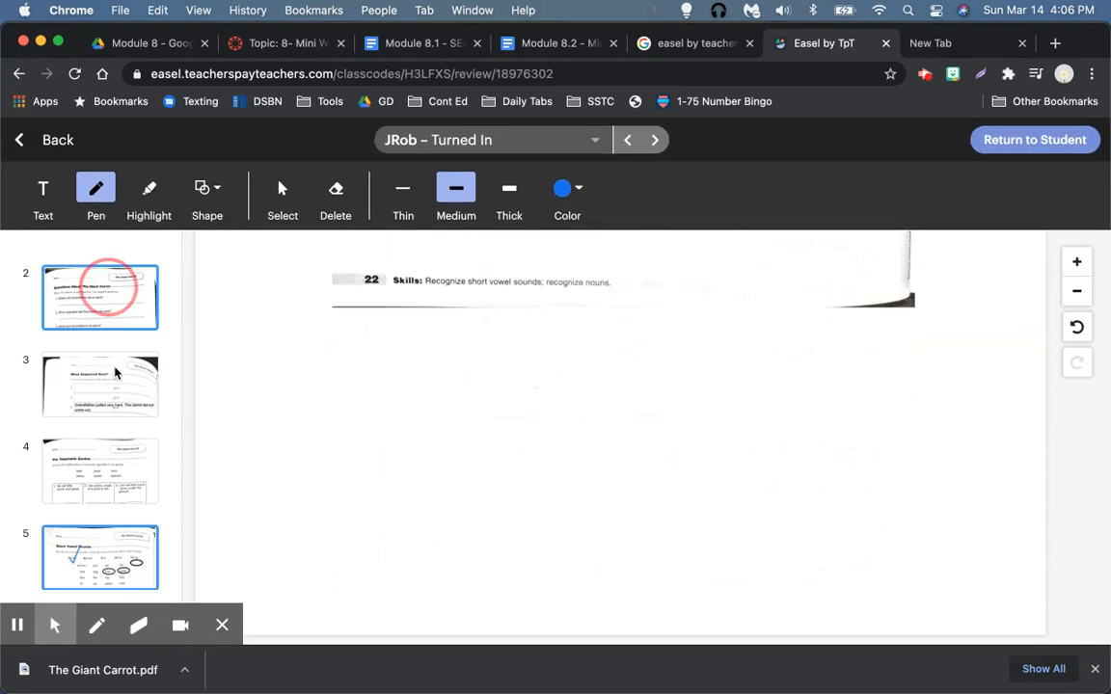
pyautogui.click(115, 372)
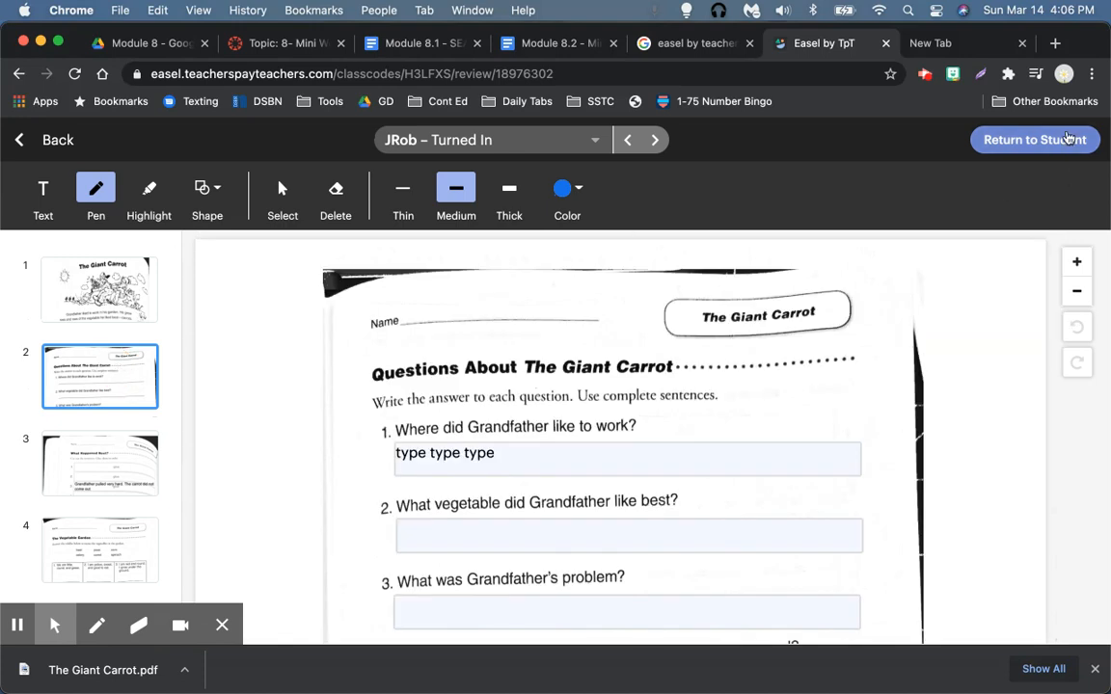
pyautogui.click(1035, 139)
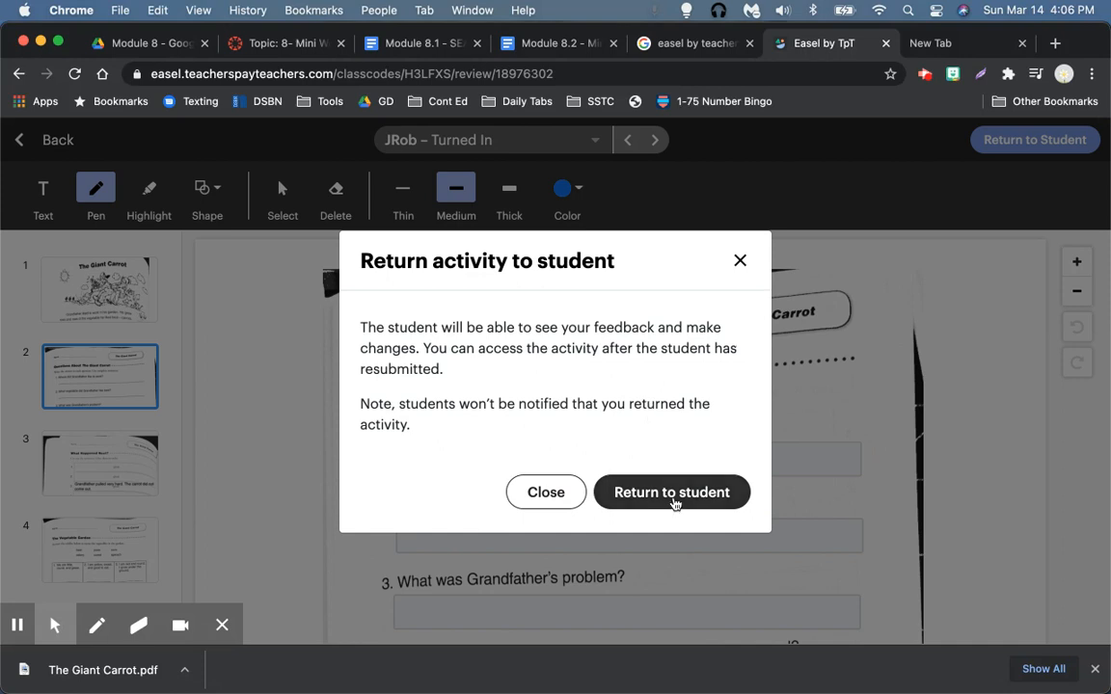
pyautogui.click(672, 493)
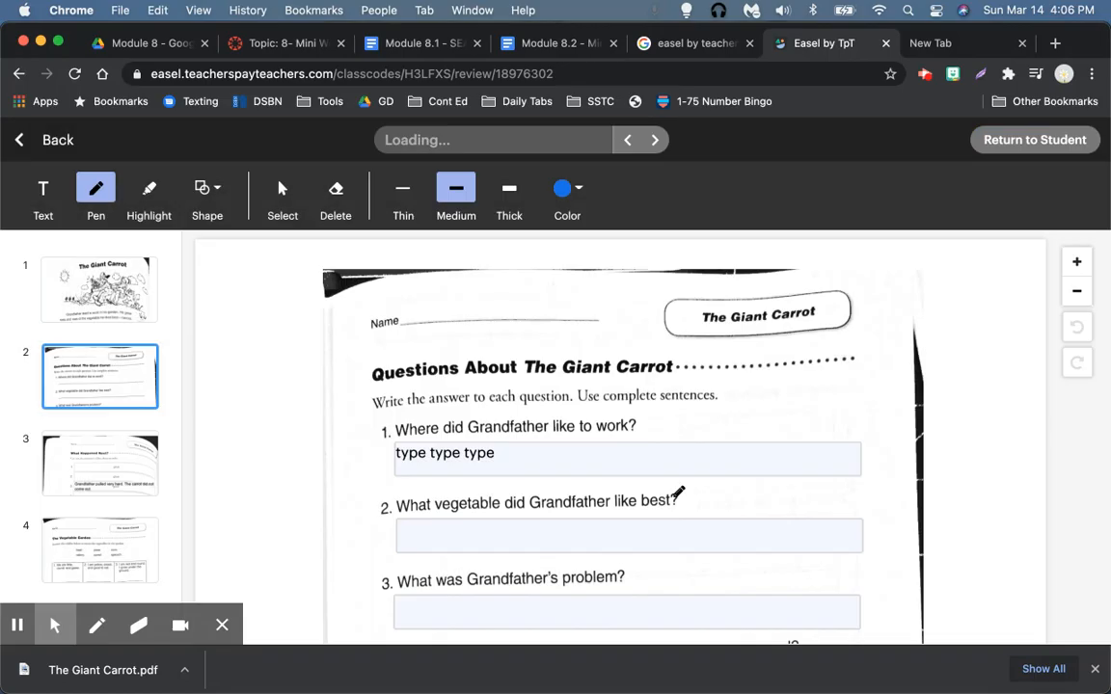
pyautogui.hotkey('ctrl', 'Up')
pyautogui.click(234, 558)
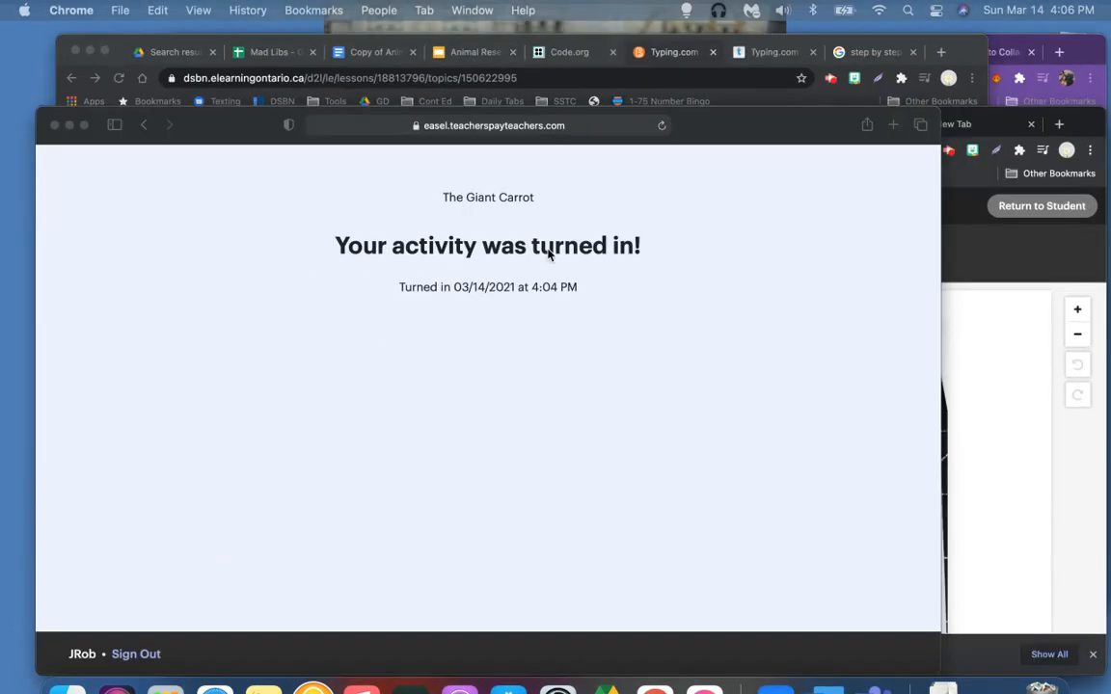
# Step: Reopen the activity with the class access code and read the teacher's comment on page 6
pyautogui.click(169, 44)
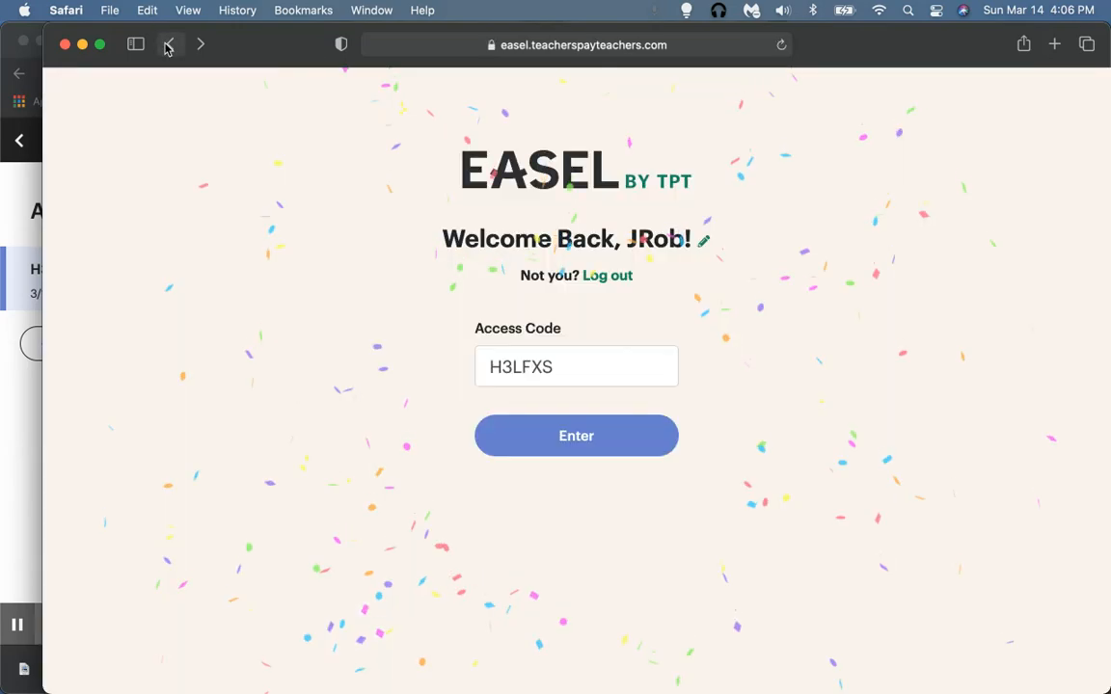
pyautogui.click(564, 435)
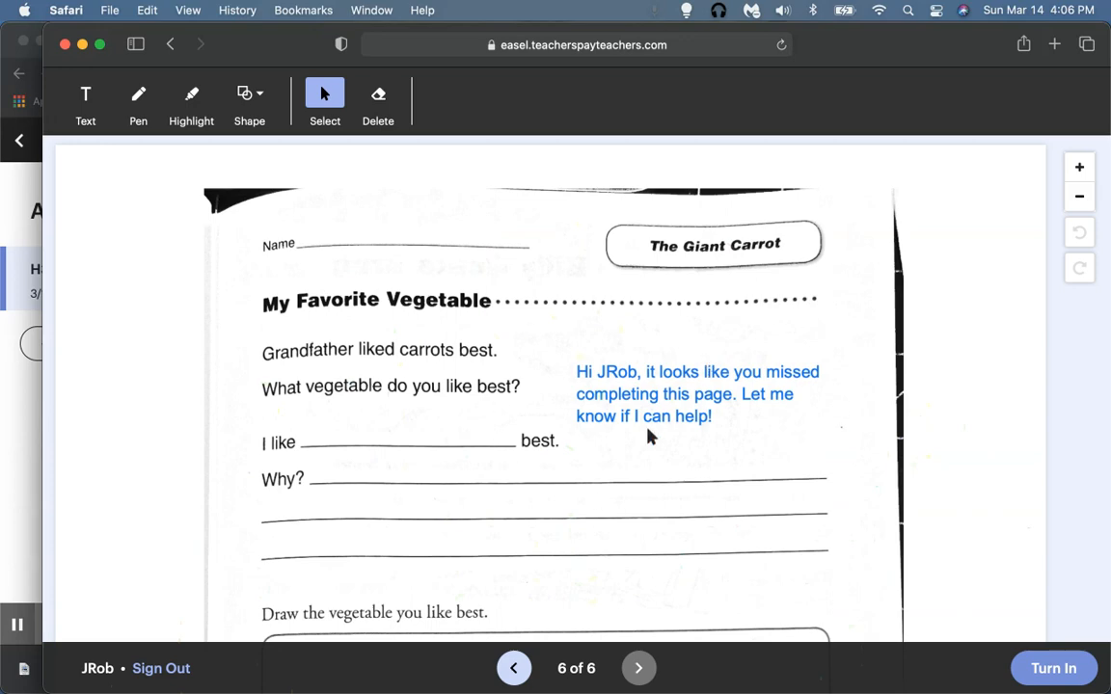
pyautogui.scroll(-10, 842, 377)
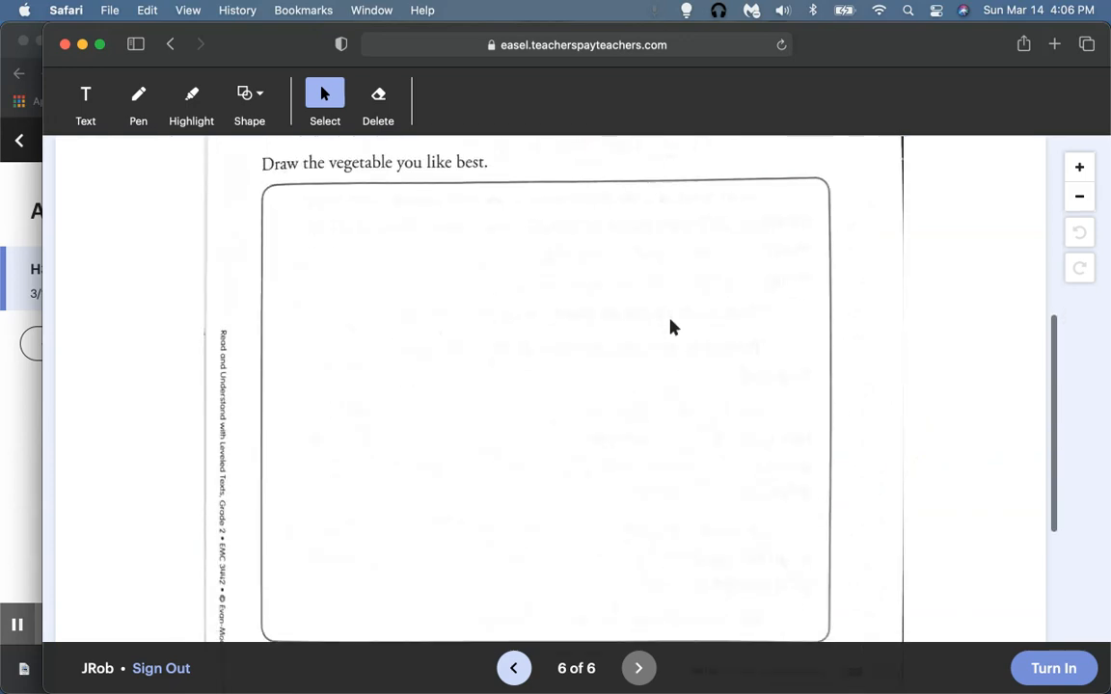
pyautogui.scroll(10, 669, 325)
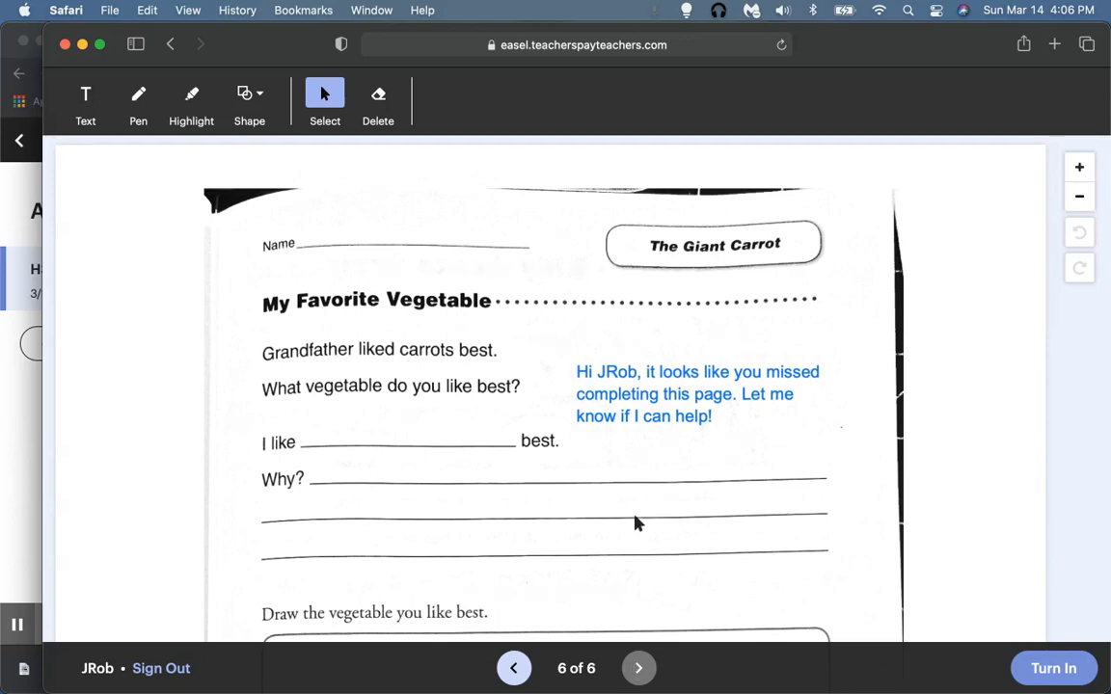
pyautogui.scroll(-1, 635, 523)
pyautogui.scroll(-5, 635, 523)
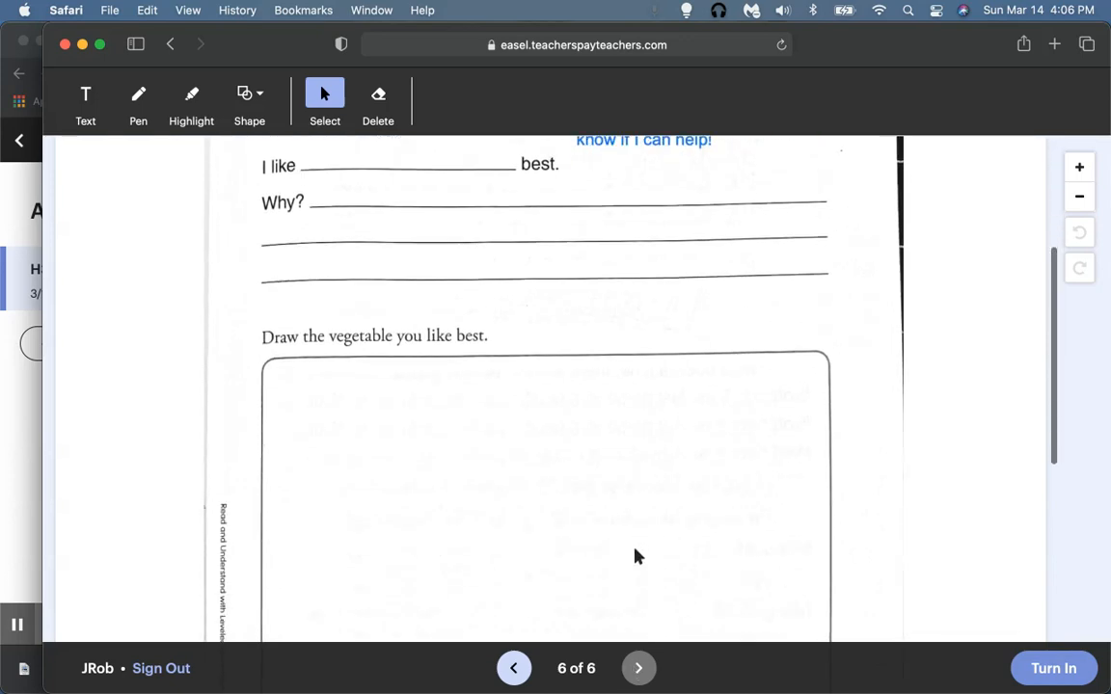
# Step: Move the circle onto 'apple' on page 5 and turn the activity in again
pyautogui.click(514, 667)
pyautogui.moveTo(786, 385); pyautogui.dragTo(608, 517)
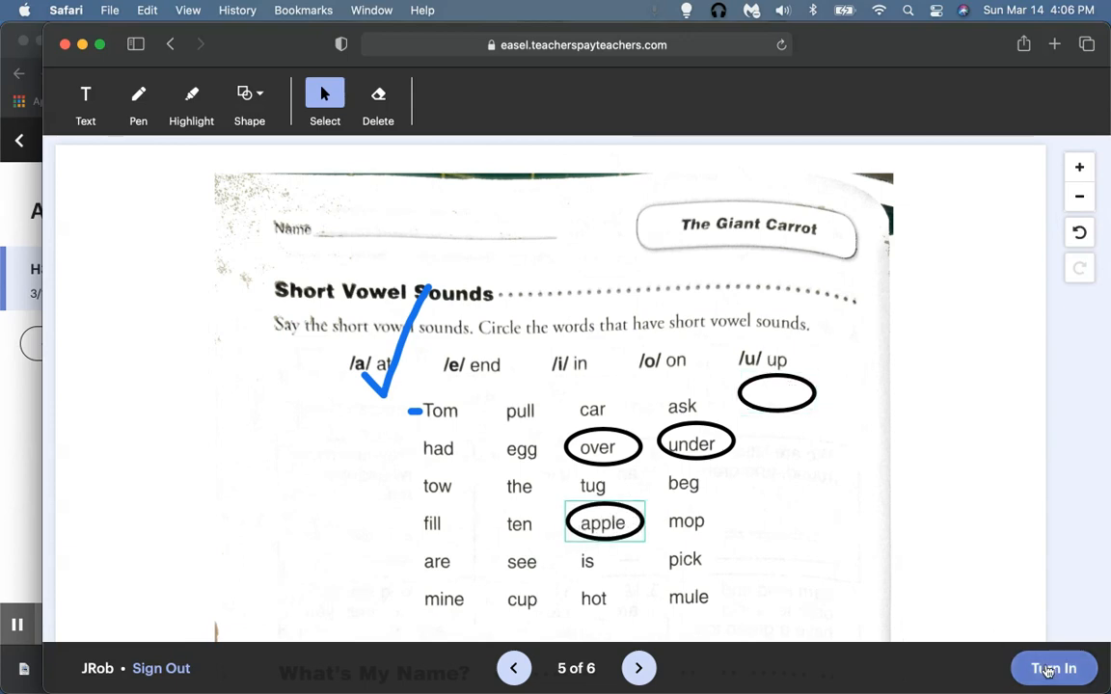
pyautogui.click(1051, 667)
pyautogui.click(757, 232)
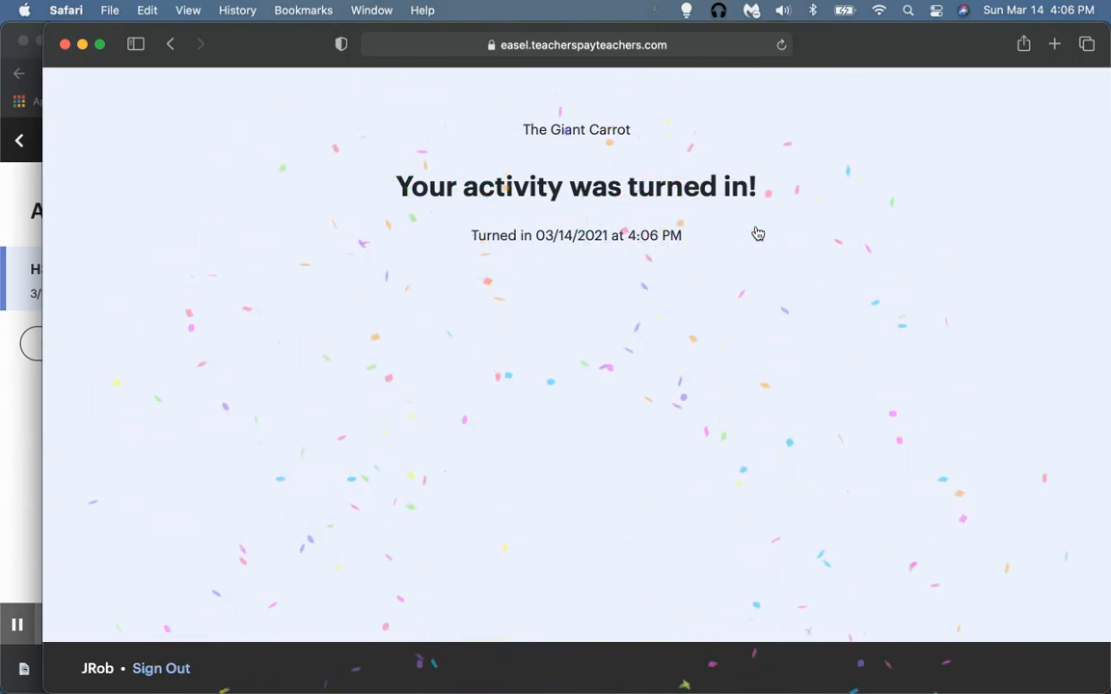
pyautogui.hotkey('ctrl', 'Up')
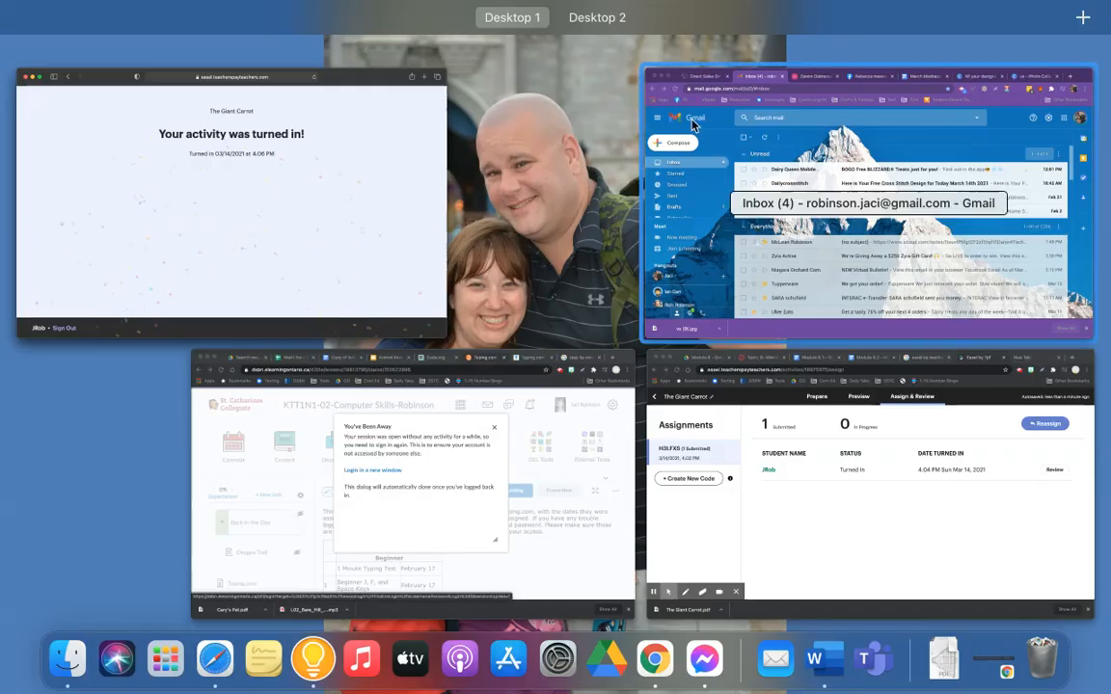
# Step: Switch to the teacher's Chrome window and open the student's resubmitted work for review
pyautogui.click(805, 491)
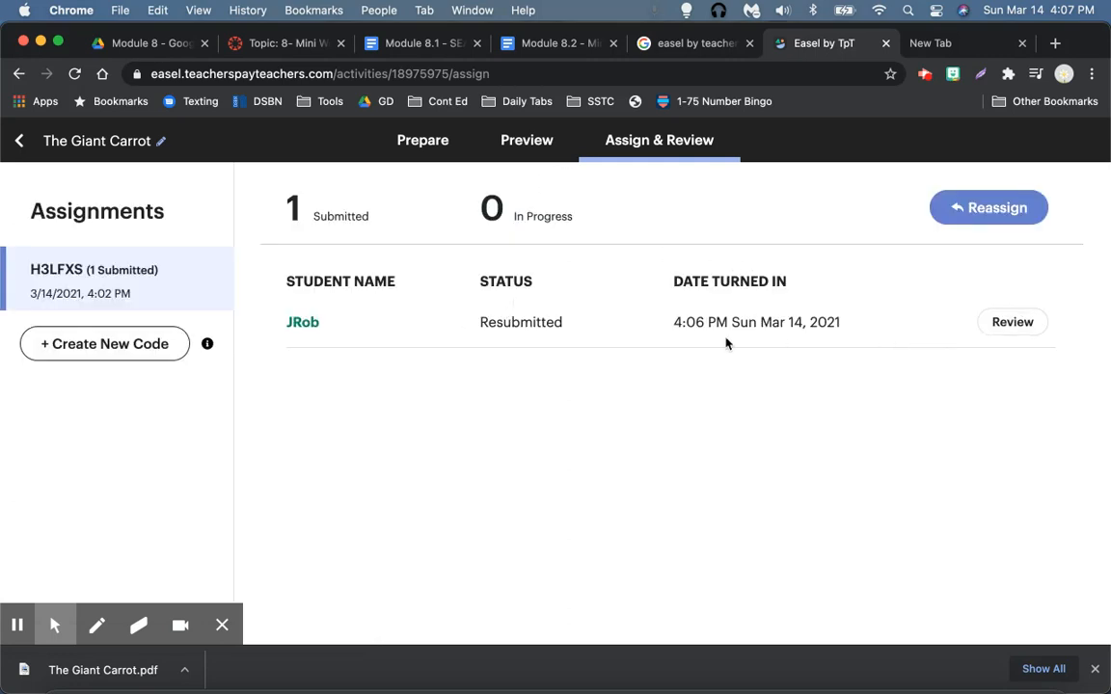
pyautogui.click(1012, 324)
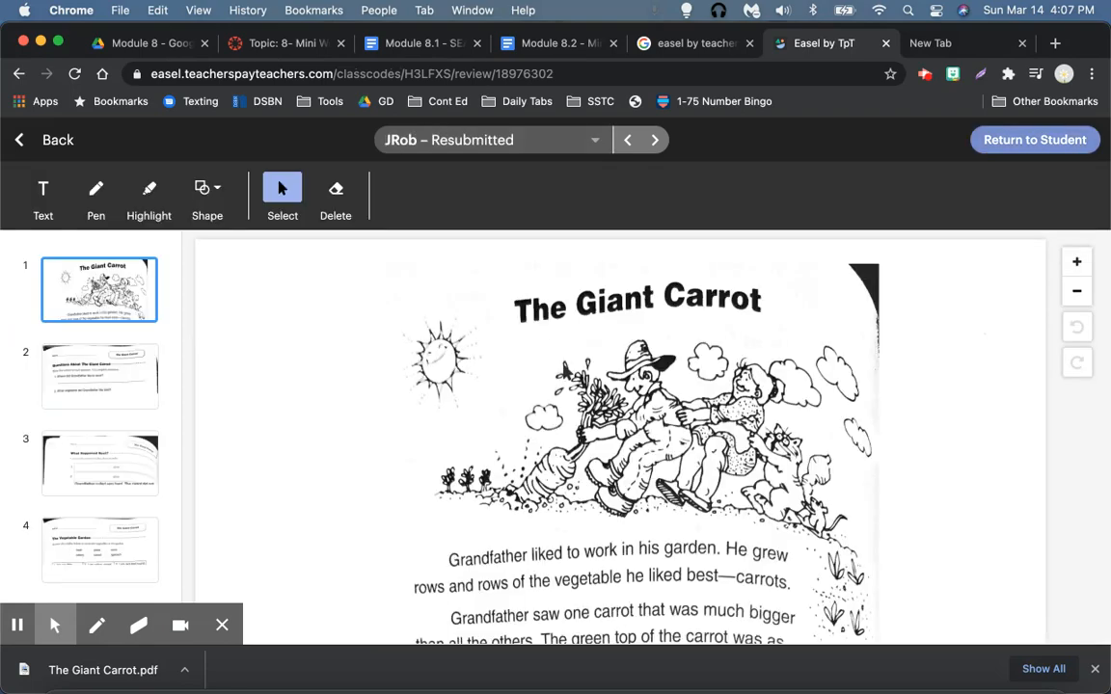
pyautogui.scroll(-5, 582, 406)
# Step: Look through pages 2, 3 and 6, and select the teacher comment on page 6
pyautogui.click(100, 386)
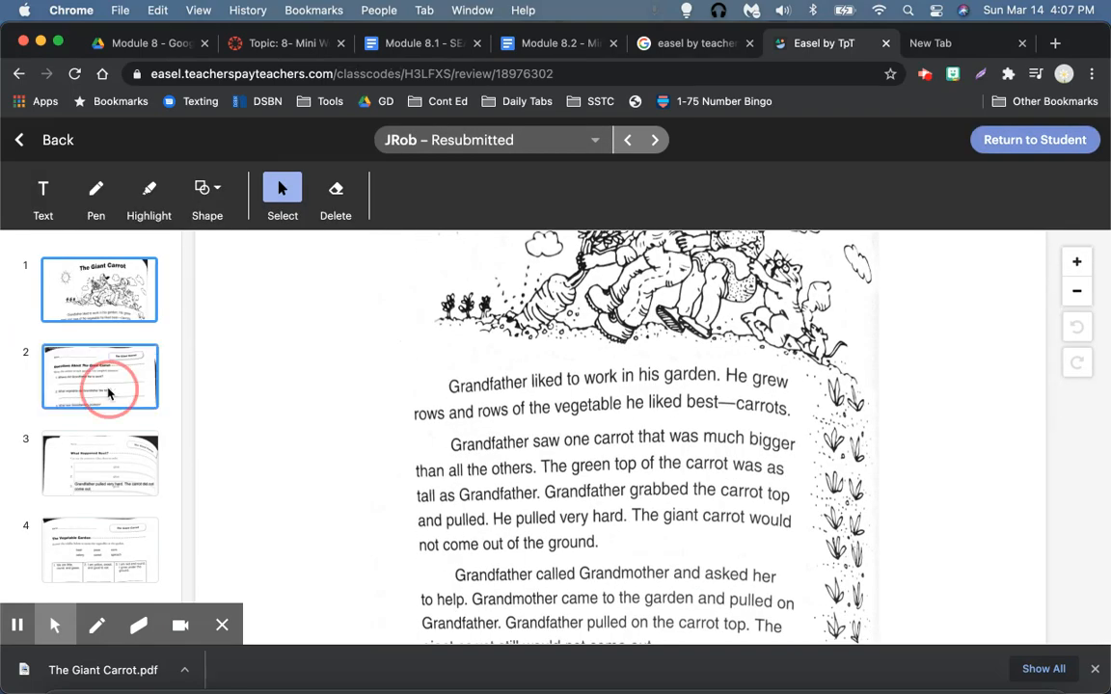
pyautogui.click(108, 488)
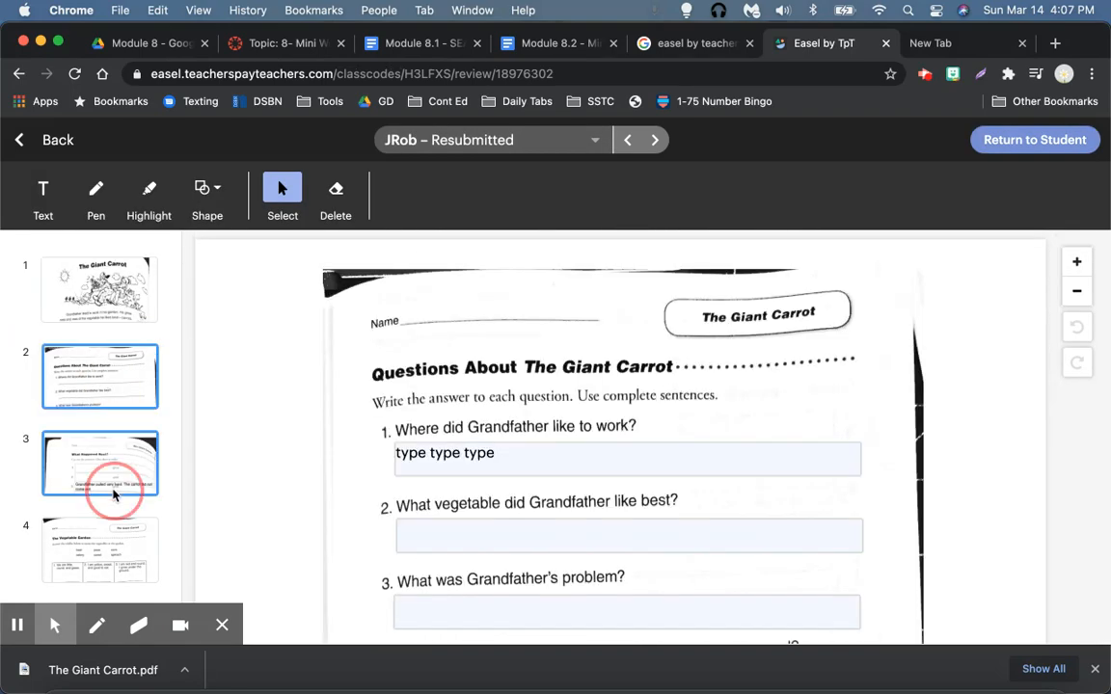
pyautogui.scroll(-3, 106, 463)
pyautogui.click(115, 533)
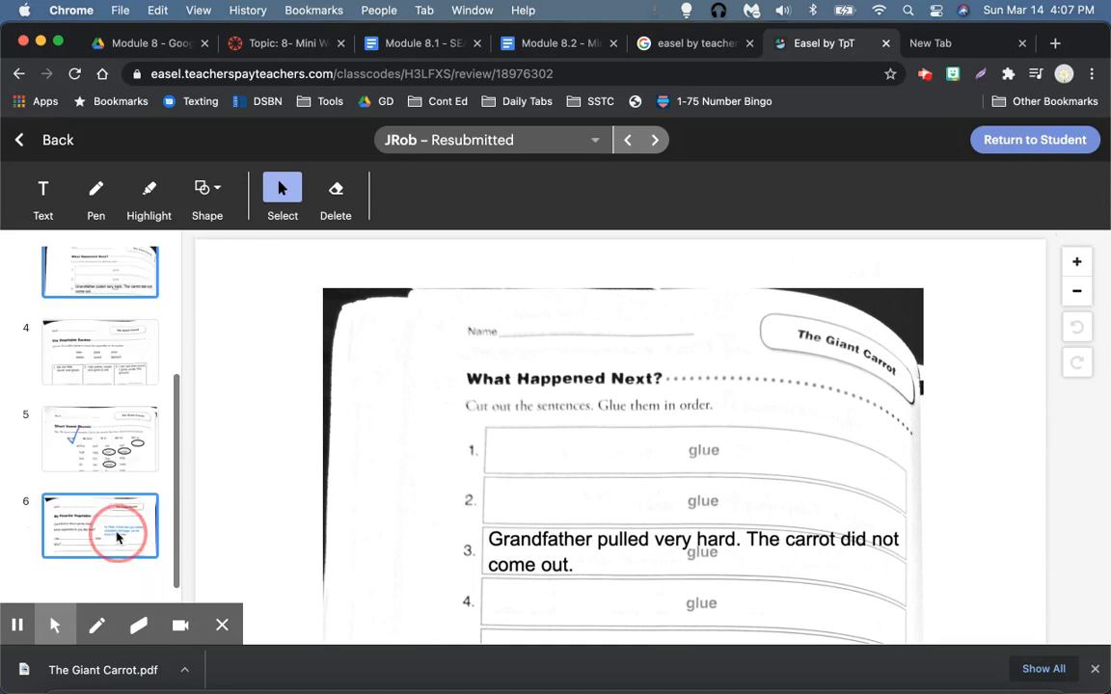
pyautogui.click(759, 459)
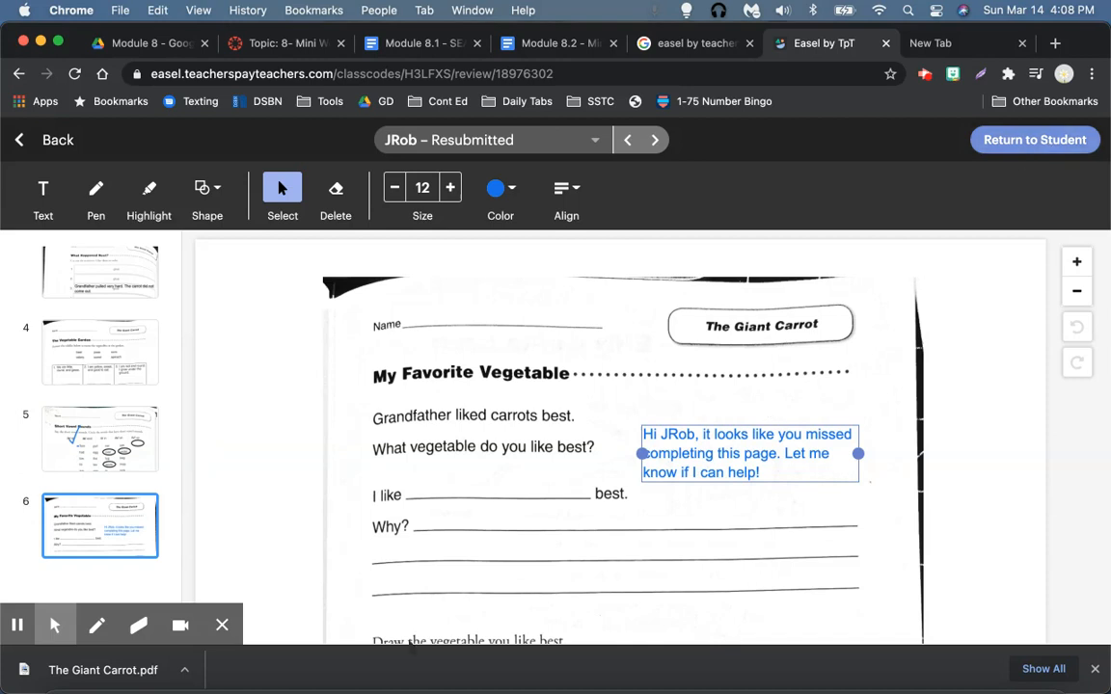
pyautogui.moveTo(29, 615)
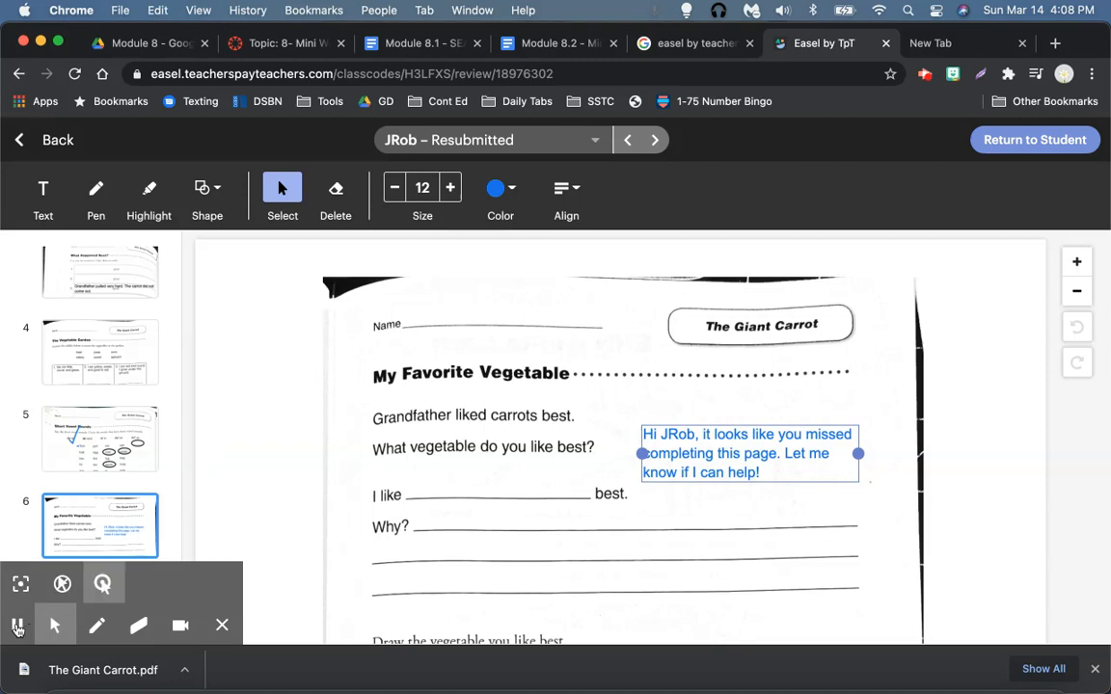